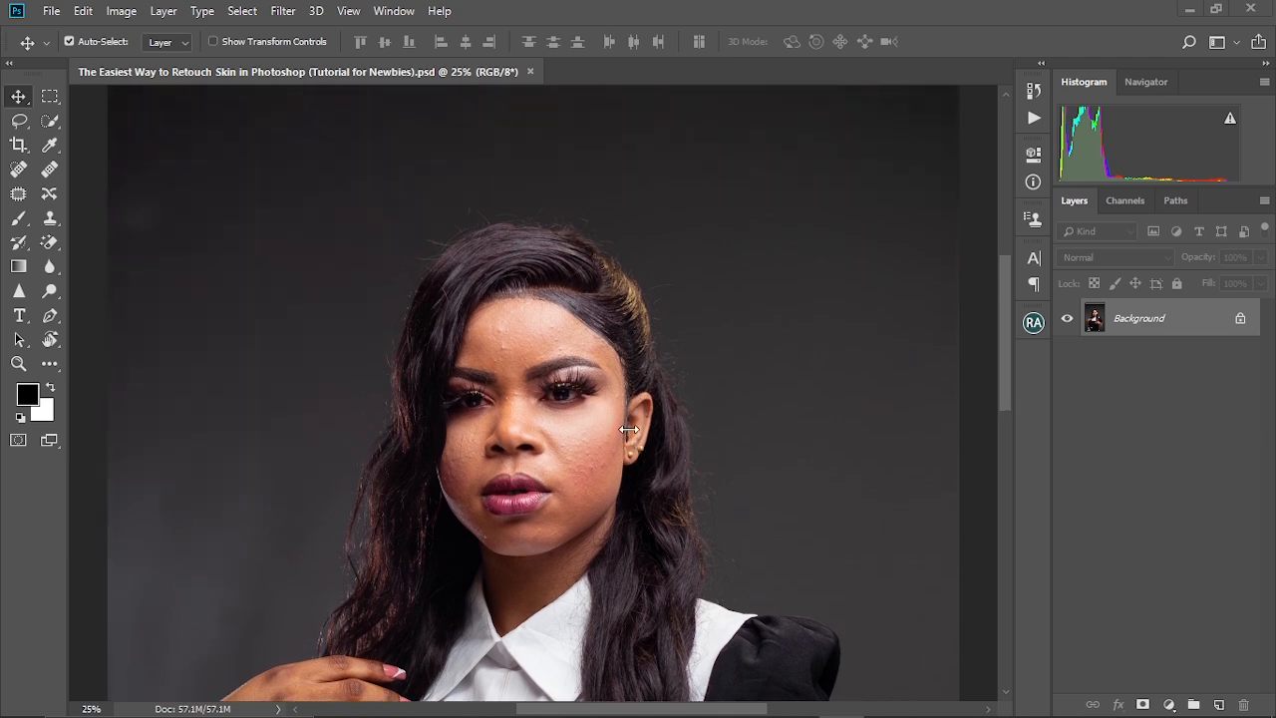
- Duplicate the Background layer of the portrait to keep the original untouched beneath the retouching
scroll(558, 334, up, 5)
scroll(559, 336, up, 3)
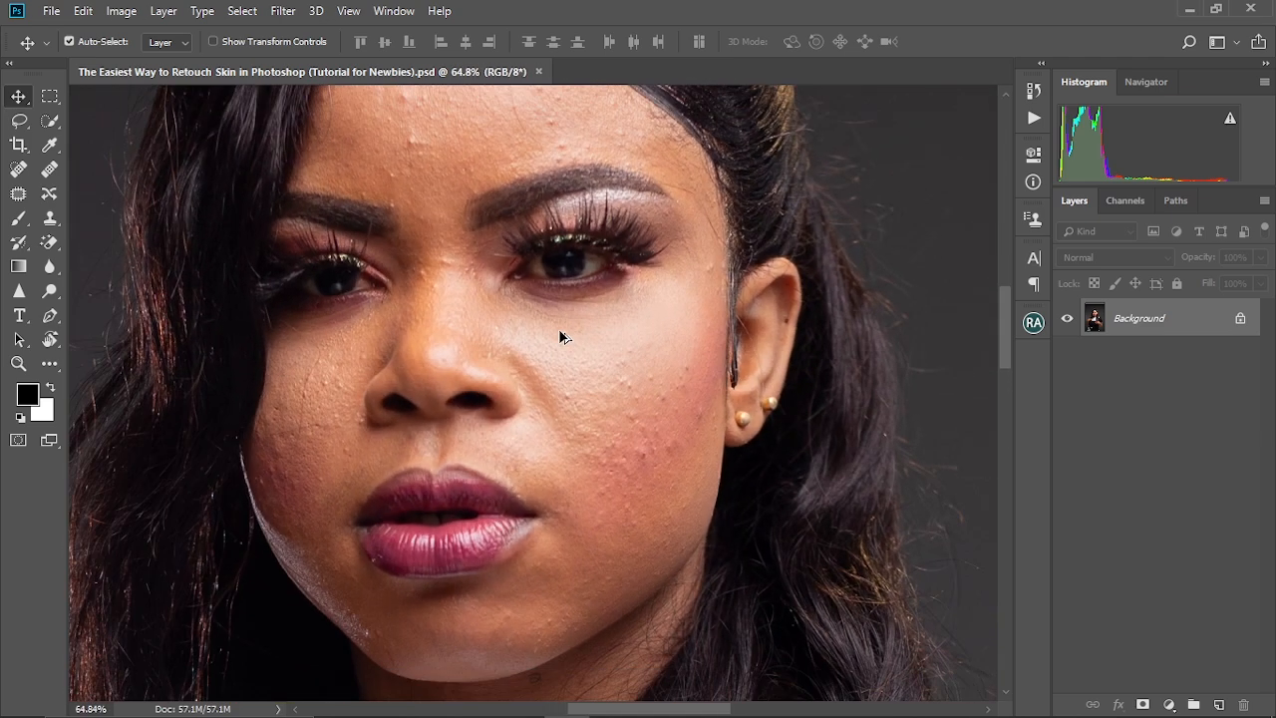
drag(587, 365, 637, 428)
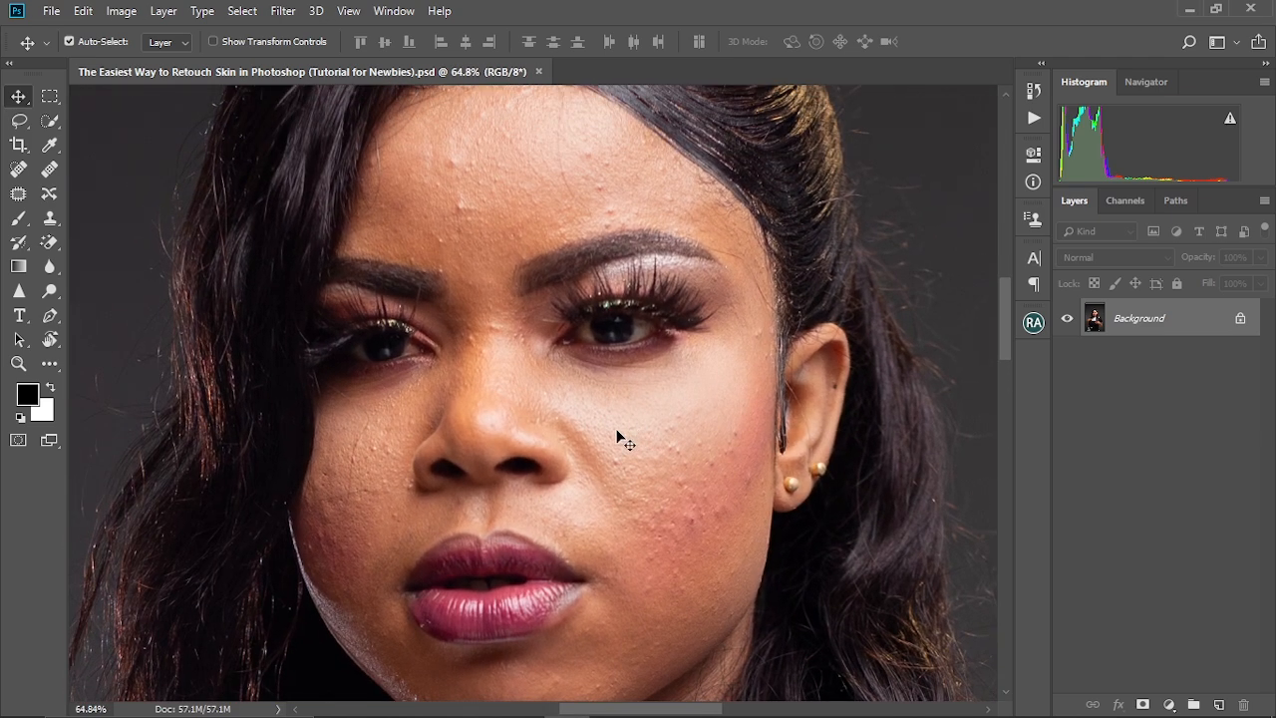
scroll(618, 439, down, 1)
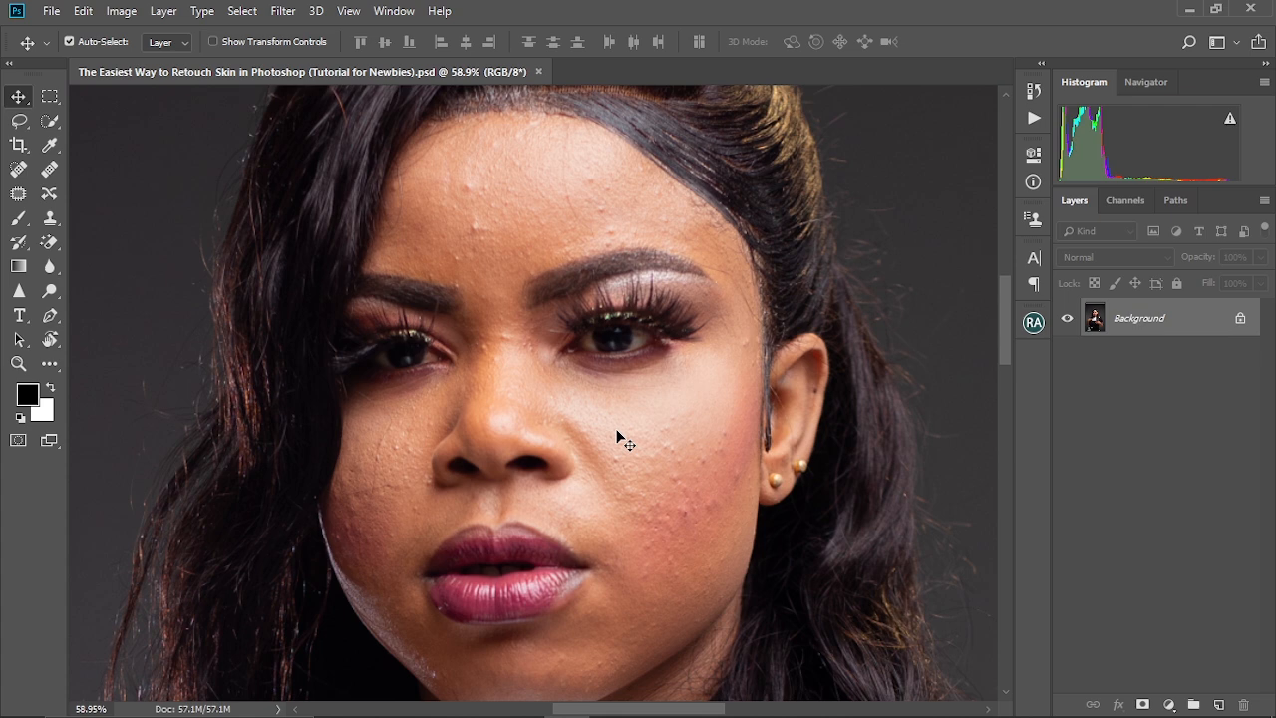
key(ctrl+j)
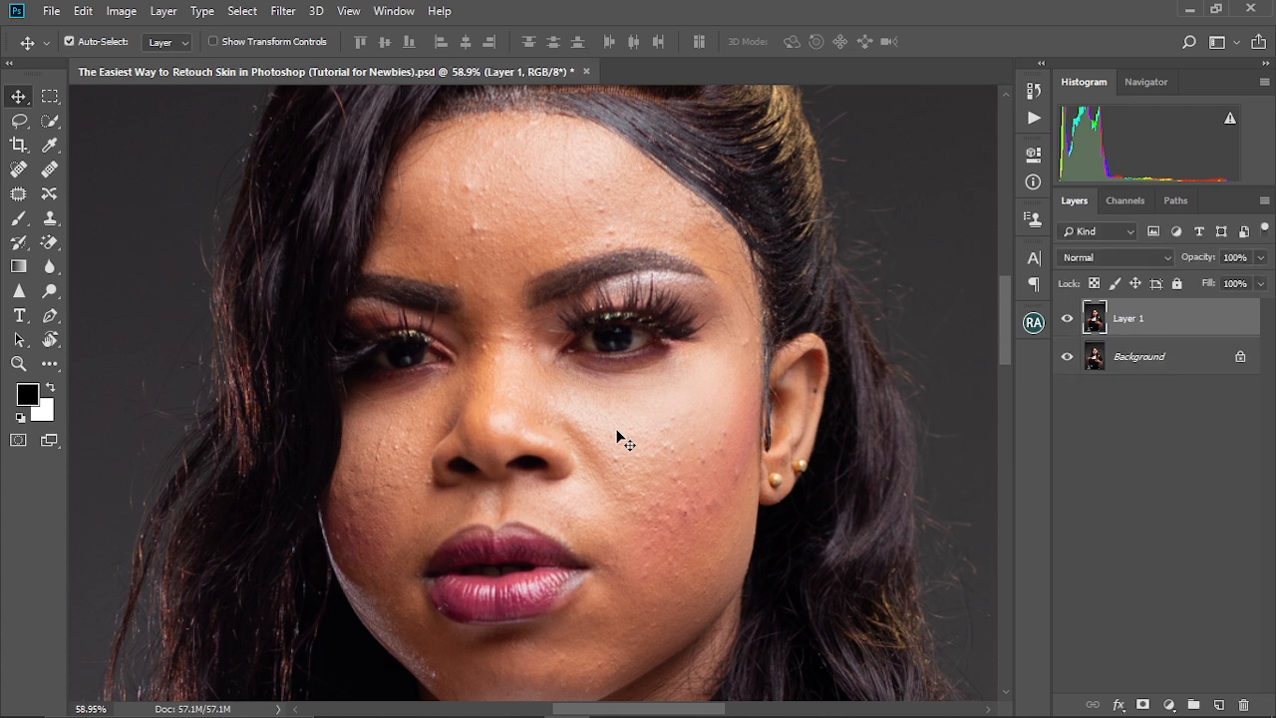
- Use the Patch tool with the Source option to replace the raised bumps on the center-left forehead with clean nearby skin
scroll(617, 435, down, 2)
scroll(617, 435, up, 2)
scroll(468, 247, up, 3)
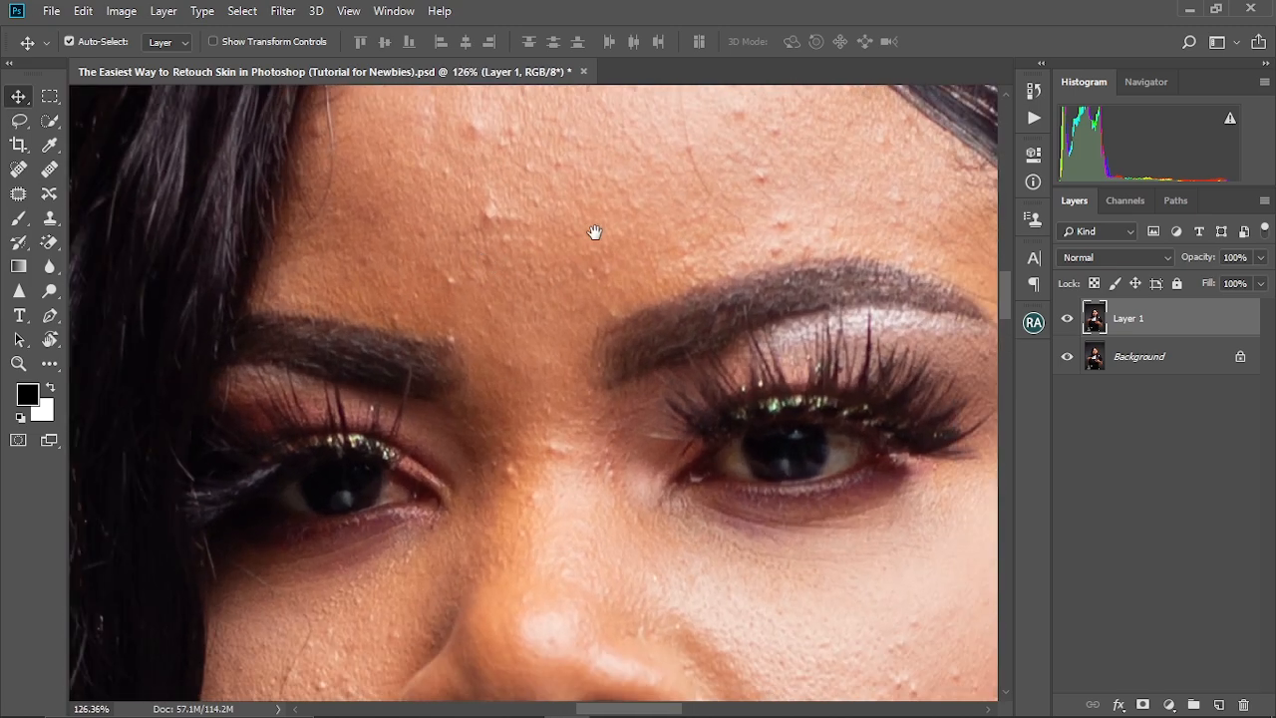
drag(595, 231, 546, 331)
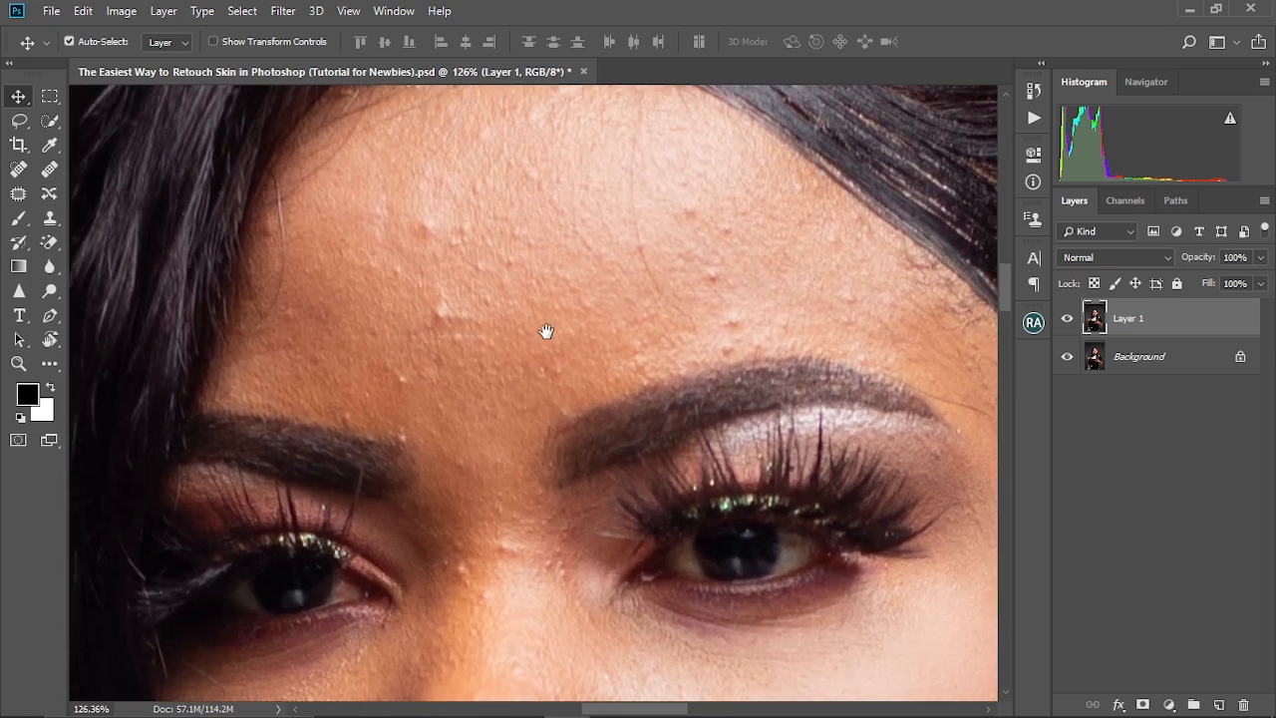
scroll(545, 332, down, 2)
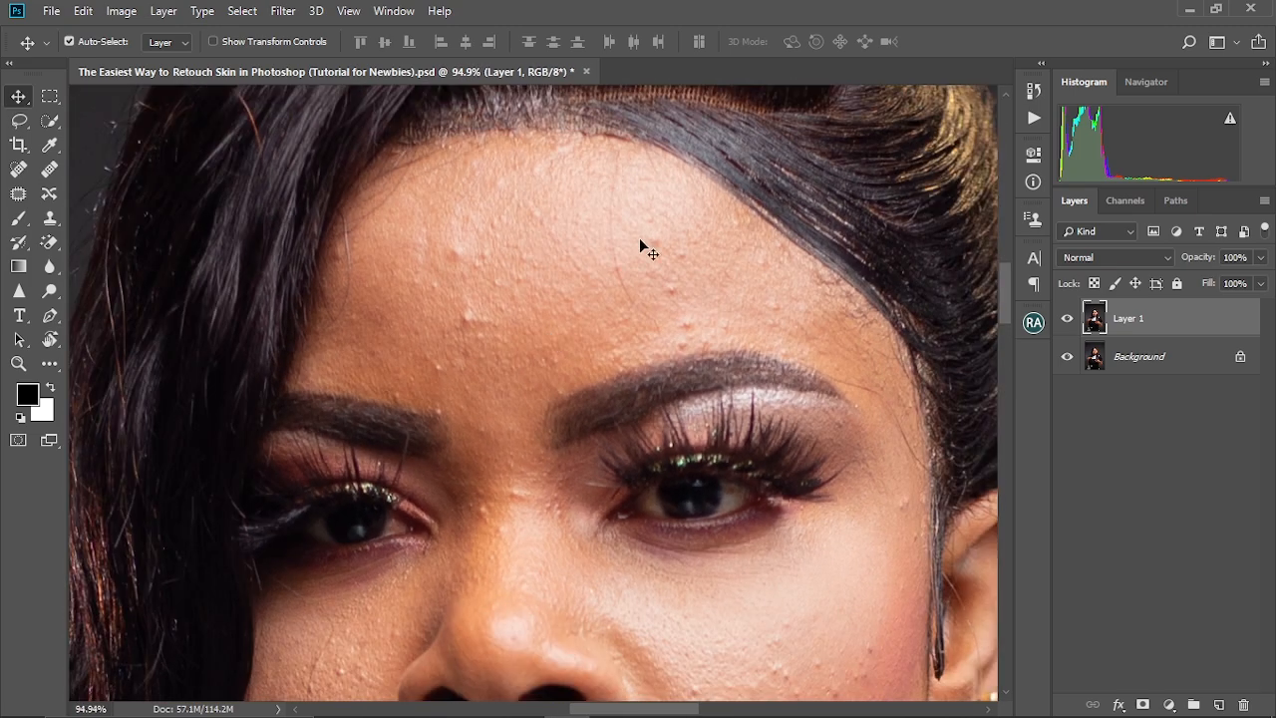
click(18, 193)
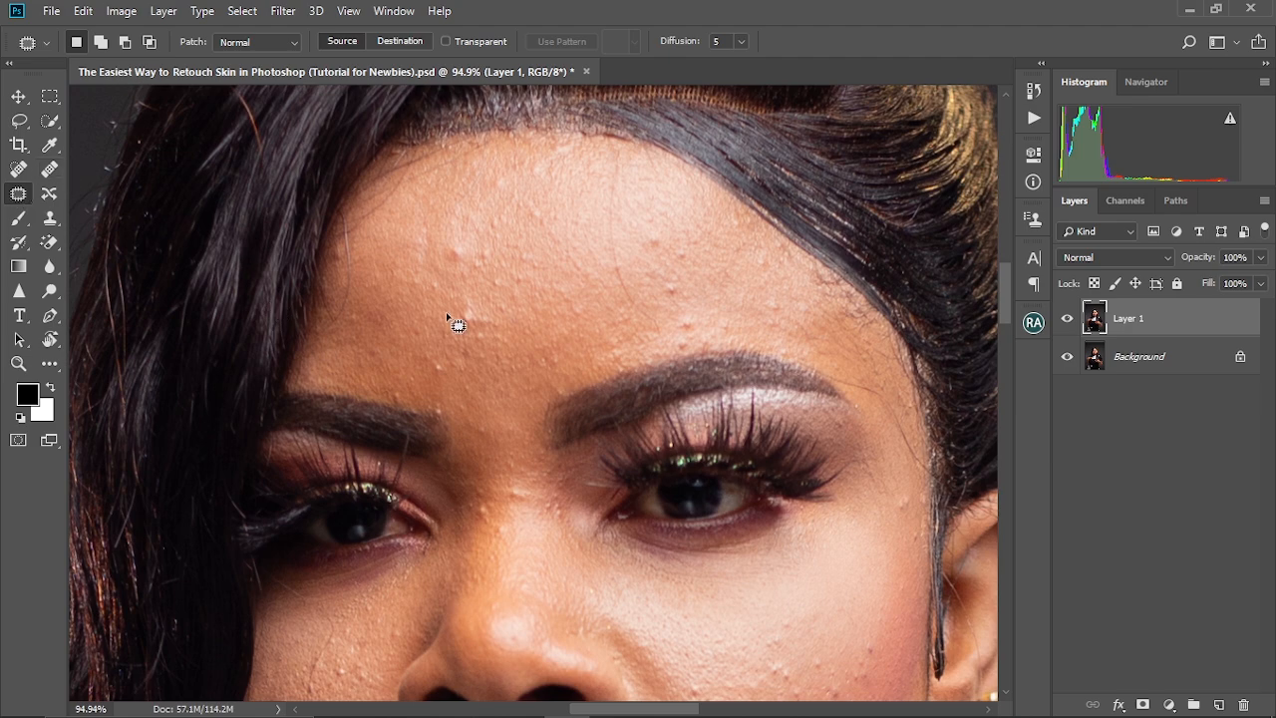
scroll(473, 343, up, 3)
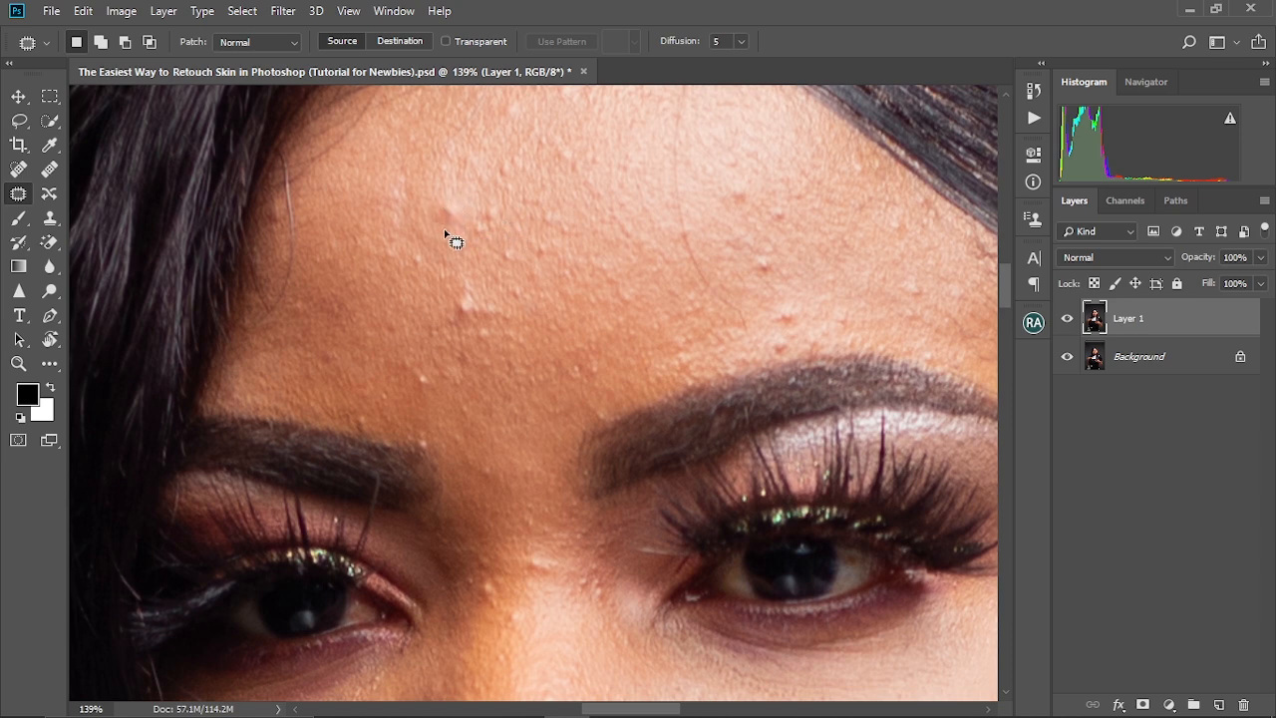
mouse_move(446, 231)
mouse_down()
mouse_move(441, 199)
mouse_move(455, 208)
mouse_move(423, 174)
mouse_up()
key(ctrl+d)
mouse_move(460, 325)
mouse_down()
mouse_move(502, 285)
mouse_move(443, 285)
mouse_move(411, 305)
mouse_move(382, 291)
mouse_move(427, 391)
mouse_move(422, 324)
mouse_up()
key(ctrl+d)
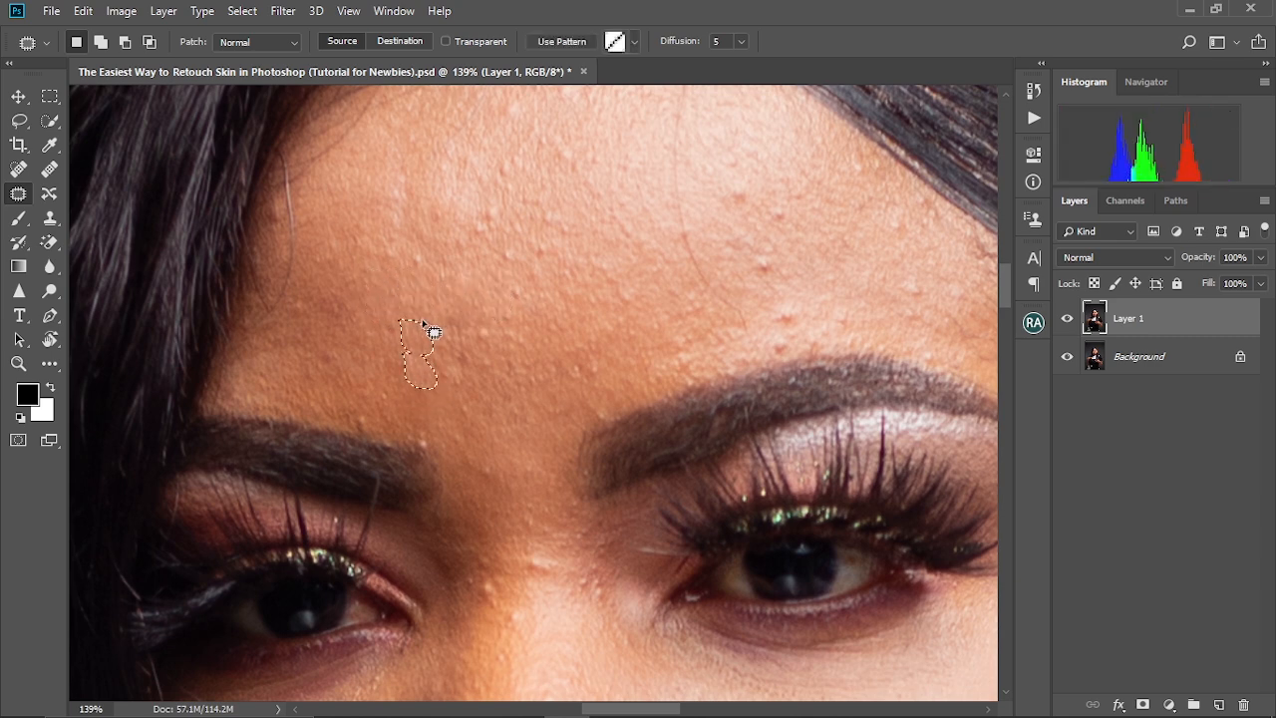
key(ctrl+d)
- Patch the bump at the inner end of the left eyebrow with smooth forehead skin
drag(528, 331, 514, 232)
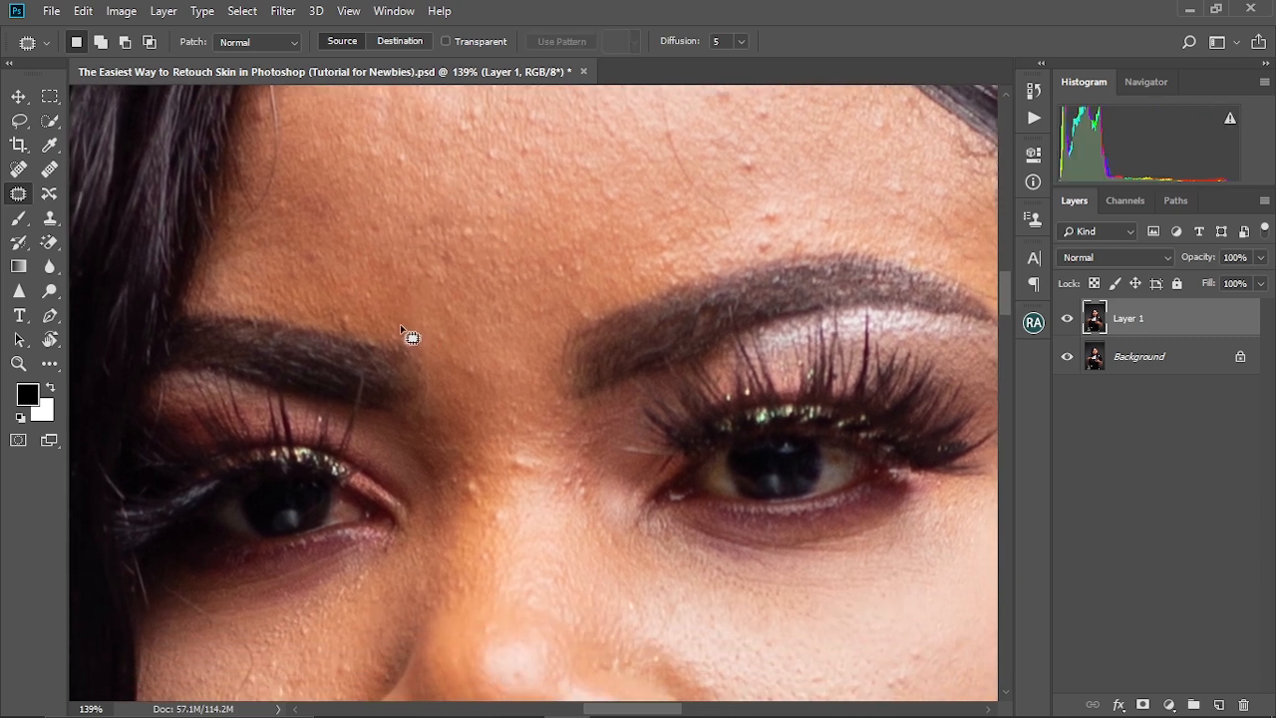
mouse_move(395, 339)
mouse_down()
mouse_move(423, 338)
mouse_move(401, 328)
mouse_move(389, 292)
mouse_move(358, 335)
mouse_move(342, 310)
mouse_move(286, 286)
mouse_up()
key(ctrl+d)
key(ctrl+d)
- Patch the small bumps on the bridge of the nose between the eyes
drag(449, 319, 419, 190)
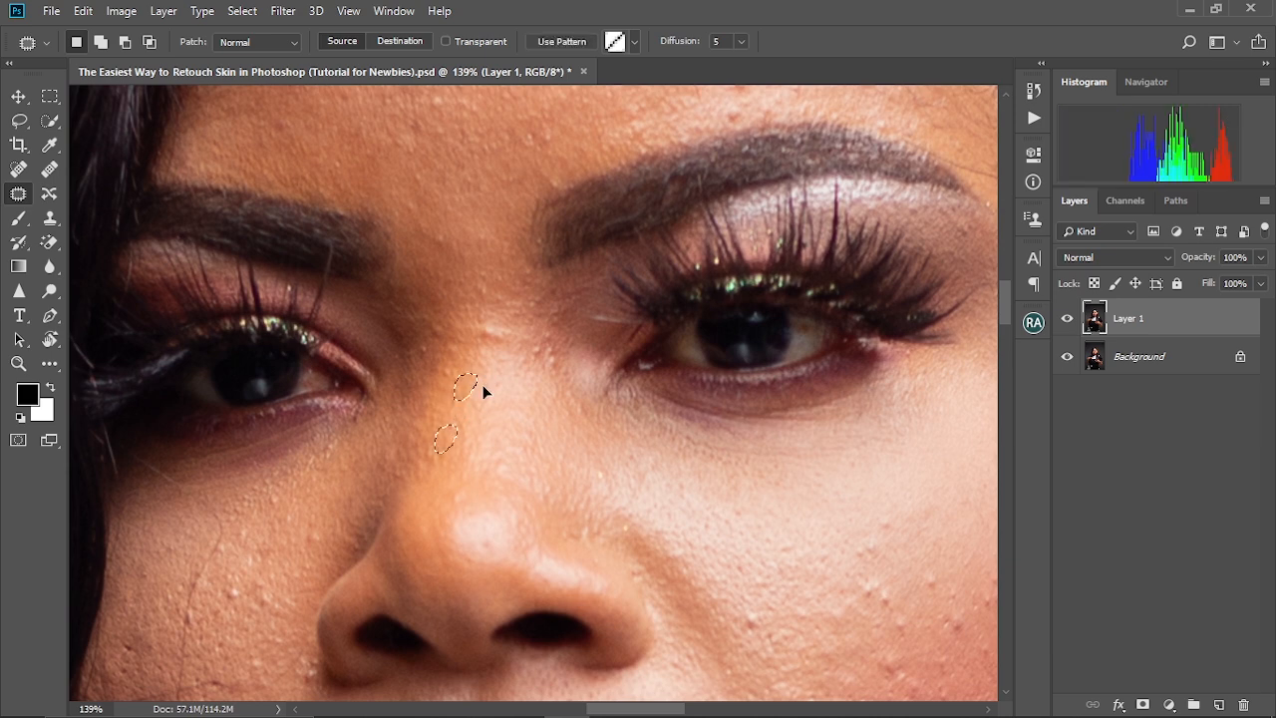
mouse_move(475, 345)
mouse_down()
mouse_move(512, 335)
mouse_move(504, 321)
mouse_move(467, 326)
mouse_move(509, 293)
mouse_move(461, 302)
mouse_up()
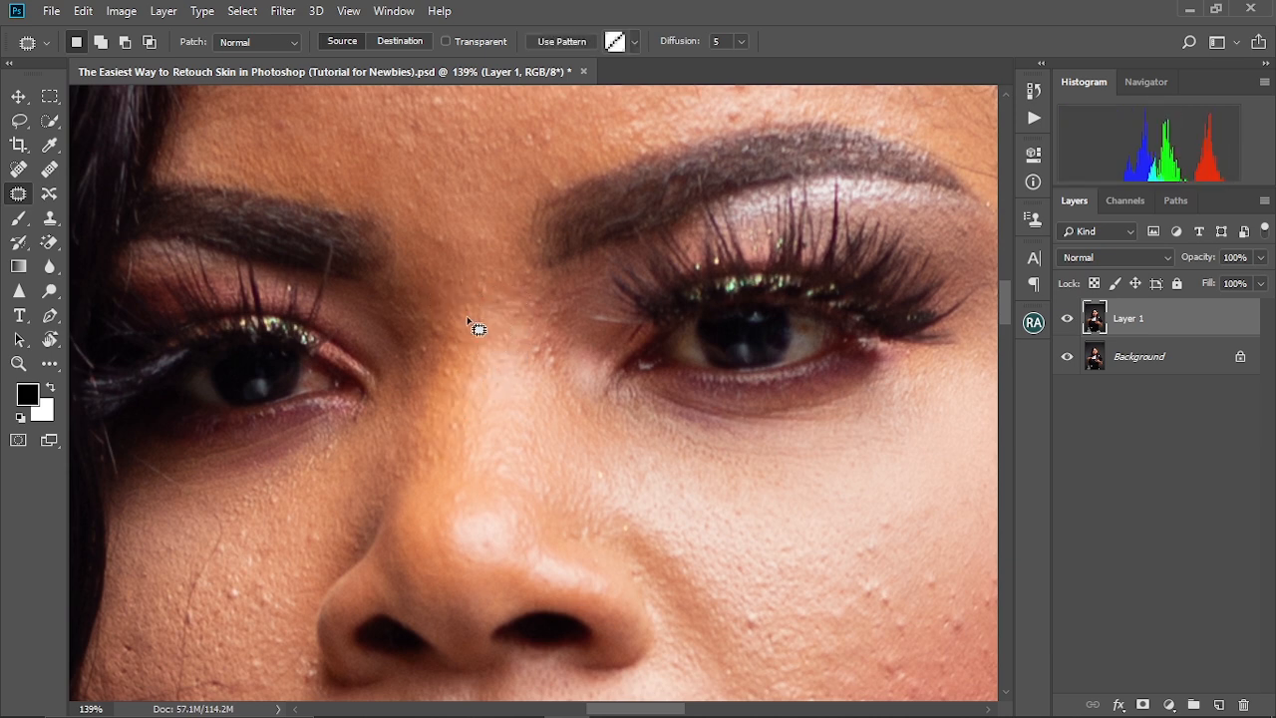
key(ctrl+d)
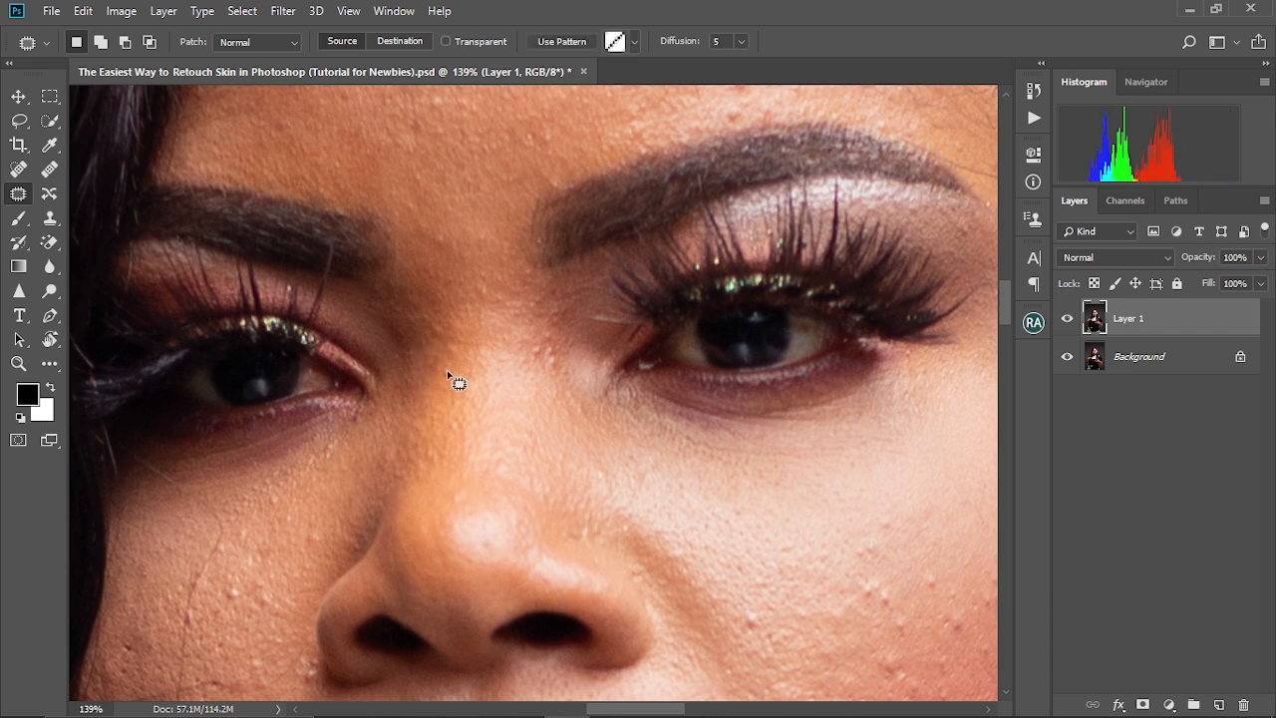
mouse_move(518, 372)
mouse_down()
mouse_move(469, 435)
mouse_move(492, 424)
mouse_move(523, 451)
mouse_up()
key(ctrl+d)
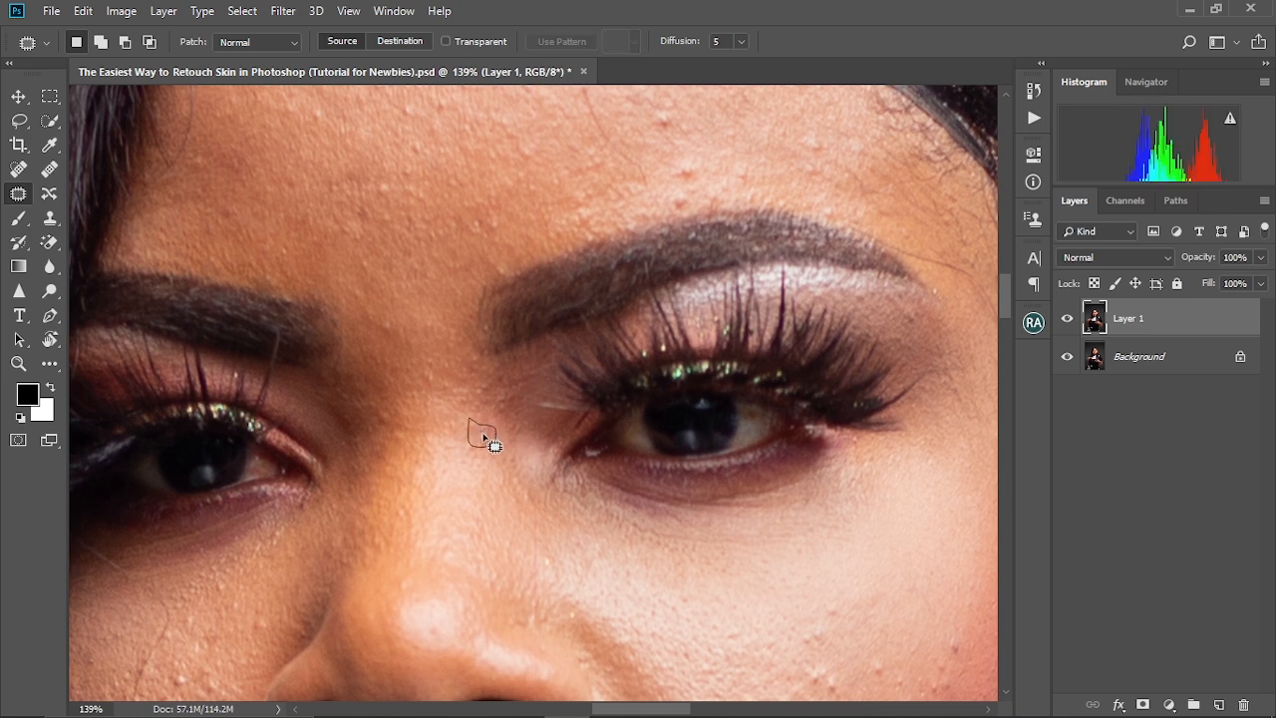
- Patch the dark bumps on the right half of the forehead with clean skin beside them
scroll(465, 435, up, 3)
scroll(562, 322, up, 3)
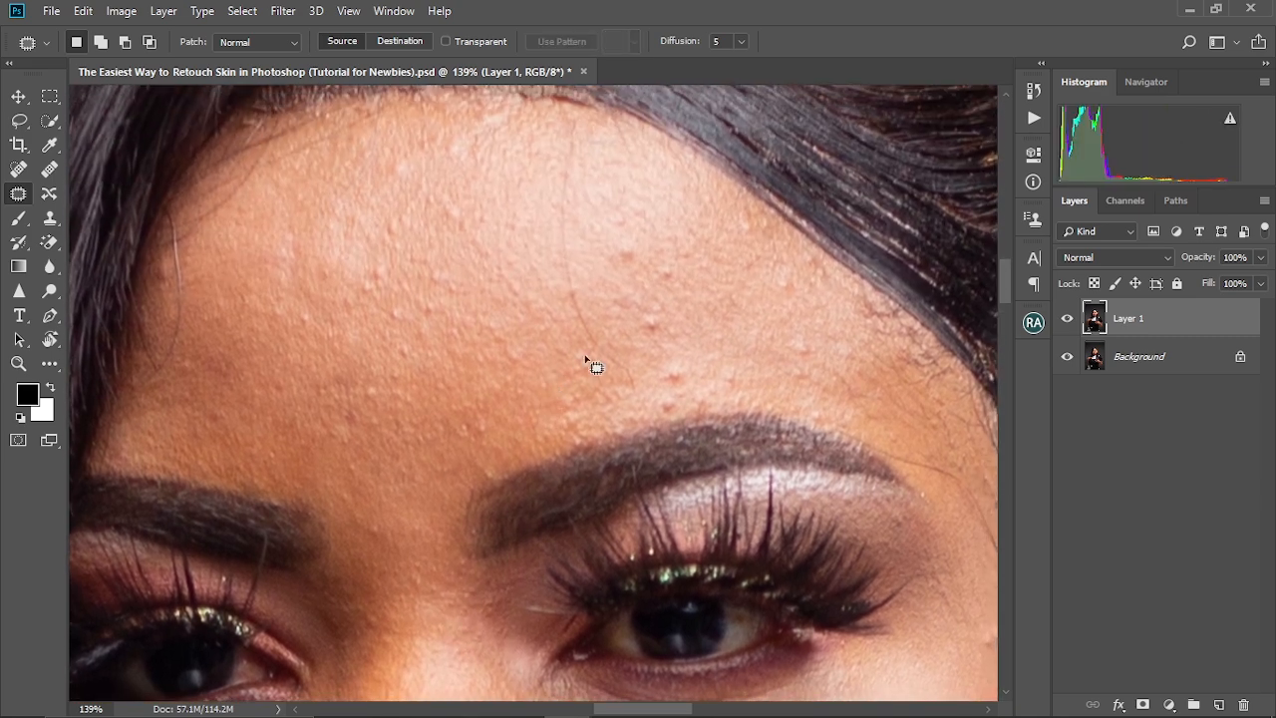
drag(641, 307, 644, 307)
mouse_move(647, 319)
mouse_down()
mouse_move(683, 317)
mouse_move(655, 265)
mouse_move(706, 296)
mouse_up()
key(ctrl+d)
key(ctrl+d)
drag(620, 240, 626, 238)
drag(630, 249, 667, 271)
key(ctrl+d)
- Patch the blemishes just above the arch of the right eyebrow with cleaner skin above it
mouse_move(679, 350)
mouse_down()
mouse_move(660, 287)
mouse_move(662, 318)
mouse_up()
drag(654, 311, 676, 273)
key(ctrl+d)
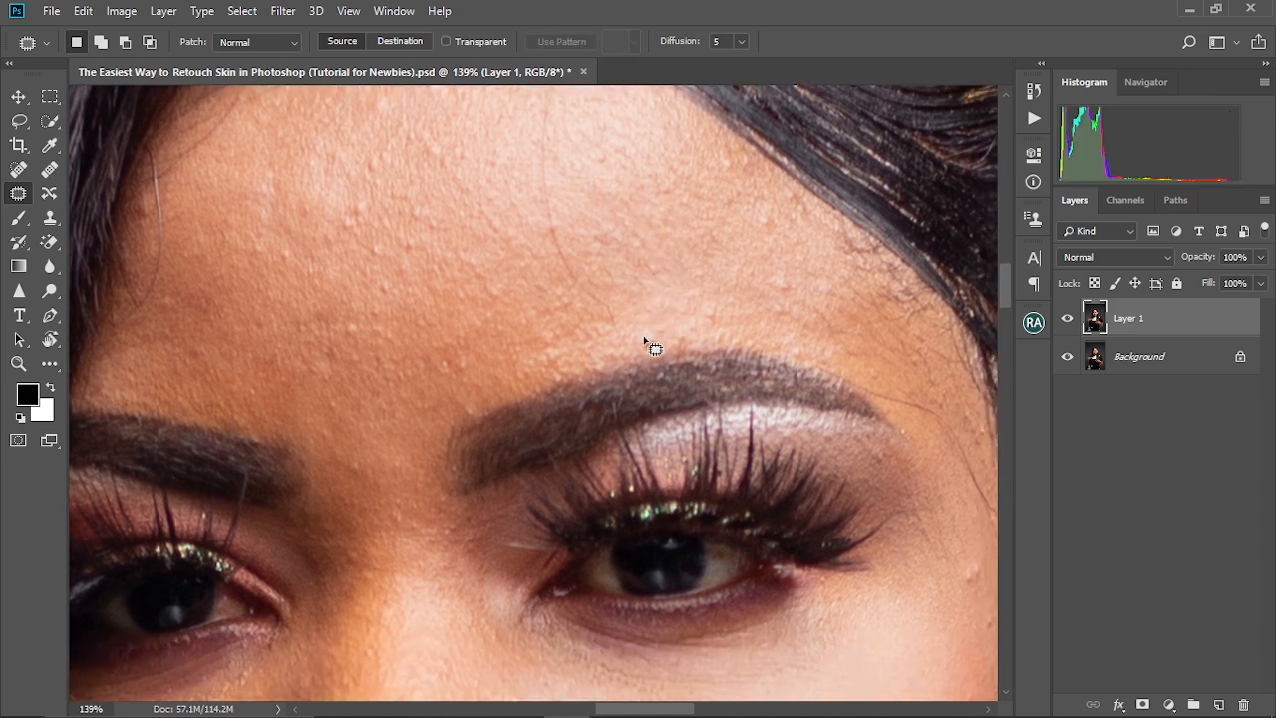
mouse_move(647, 341)
mouse_down()
mouse_move(646, 355)
mouse_move(640, 311)
mouse_up()
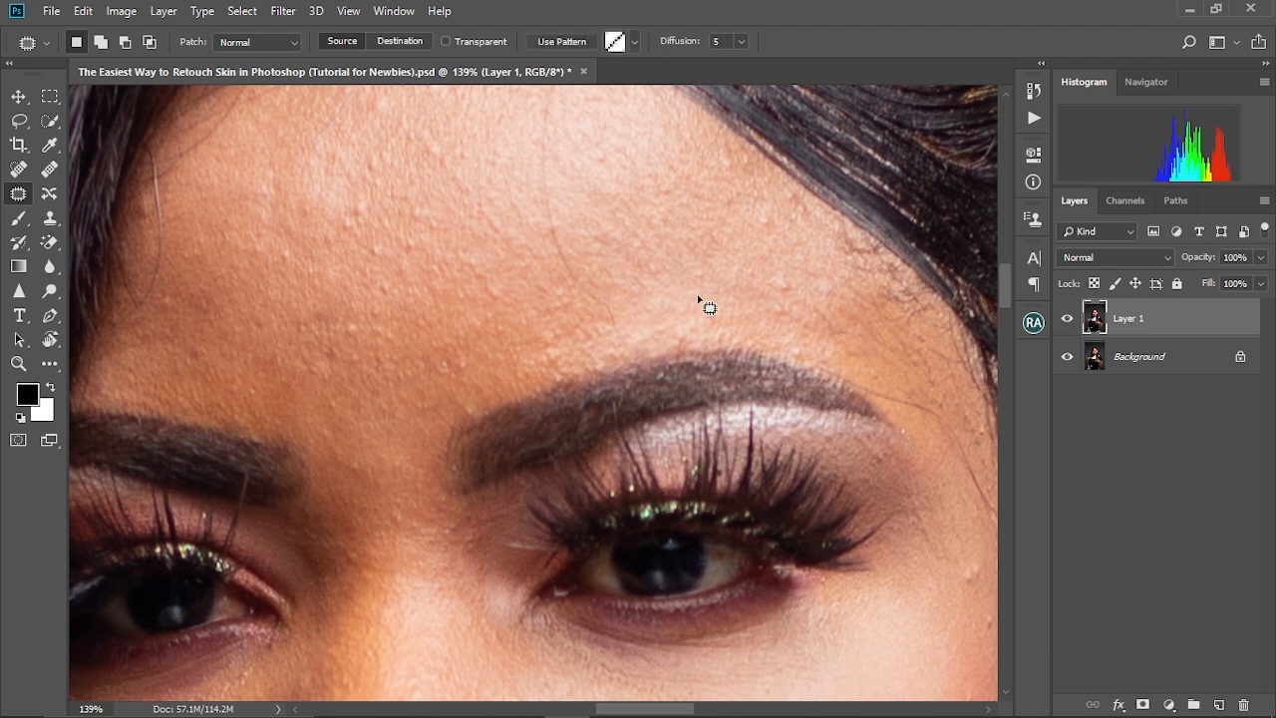
key(ctrl+d)
- Patch the spots on the right side of the forehead close to the hairline
drag(777, 280, 708, 348)
drag(676, 227, 674, 233)
mouse_move(678, 236)
mouse_down()
mouse_move(618, 220)
mouse_move(677, 245)
mouse_up()
key(ctrl+d)
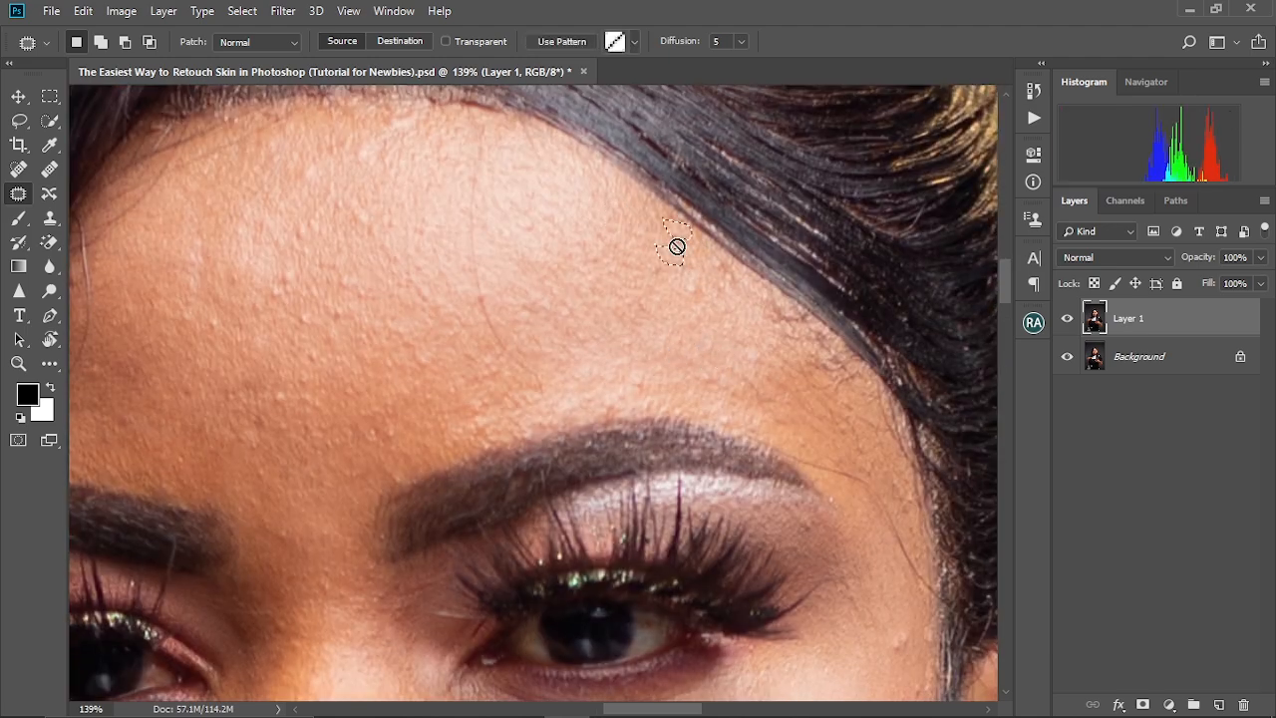
key(ctrl+d)
drag(682, 293, 675, 308)
key(ctrl+d)
- Patch the uneven bumps on the upper-left and central forehead
drag(399, 324, 575, 412)
mouse_move(371, 407)
mouse_down()
mouse_move(388, 420)
mouse_move(456, 361)
mouse_up()
key(ctrl+d)
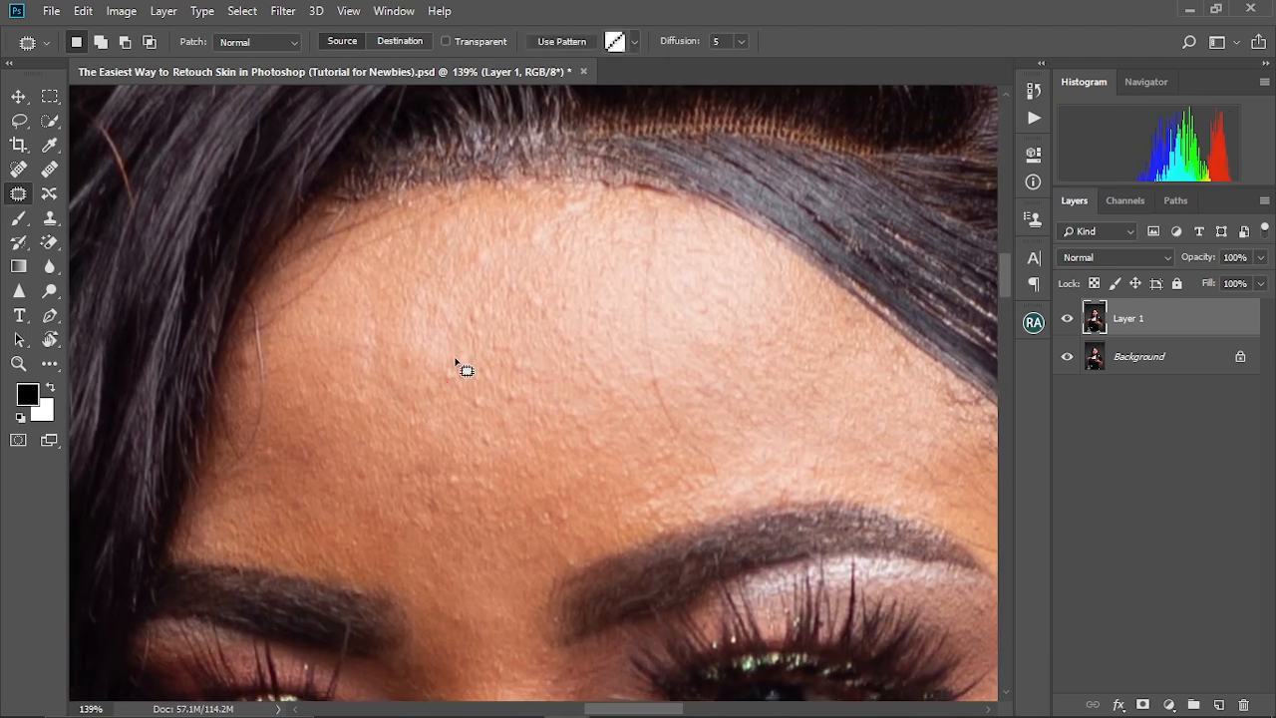
drag(472, 312, 446, 395)
drag(445, 392, 443, 327)
- Patch the remaining small bumps on the lower forehead and near the inner left eyebrow
mouse_move(444, 430)
mouse_down()
mouse_move(469, 268)
mouse_move(412, 159)
mouse_up()
mouse_move(386, 296)
mouse_down()
mouse_move(407, 288)
mouse_move(384, 299)
mouse_up()
key(ctrl+d)
drag(356, 347, 349, 339)
key(ctrl+d)
mouse_move(372, 410)
mouse_down()
mouse_move(385, 444)
mouse_move(376, 410)
mouse_up()
drag(382, 427, 385, 382)
key(ctrl+d)
- Patch the bumps on the upper left cheek below the eye
mouse_move(439, 458)
mouse_down()
mouse_move(429, 271)
mouse_move(638, 90)
mouse_up()
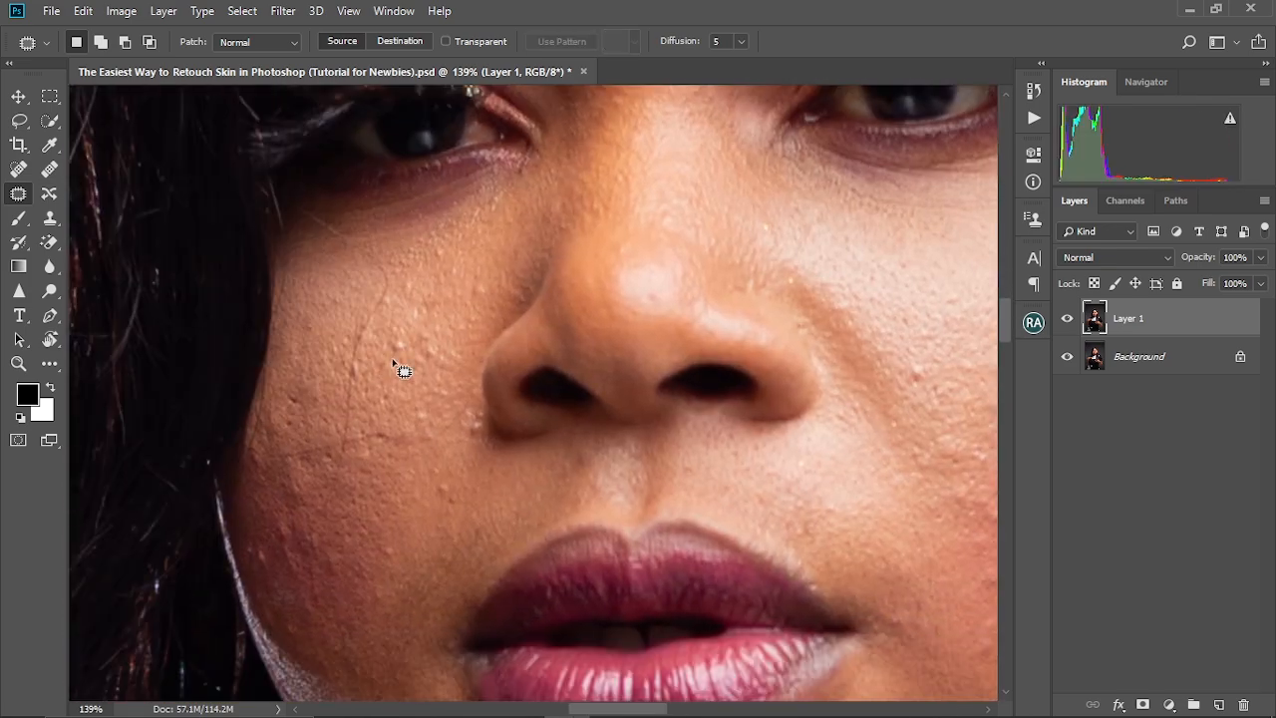
drag(393, 357, 396, 351)
mouse_move(395, 353)
mouse_down()
mouse_move(400, 365)
mouse_move(370, 333)
mouse_move(386, 305)
mouse_up()
key(ctrl+d)
mouse_move(387, 303)
mouse_down()
mouse_move(369, 380)
mouse_move(366, 357)
mouse_move(337, 365)
mouse_up()
key(ctrl+d)
- Patch the bumps on the left cheek beside the nostril
drag(404, 418, 421, 425)
drag(418, 424, 444, 386)
key(ctrl+d)
drag(431, 334, 424, 199)
drag(439, 363, 460, 354)
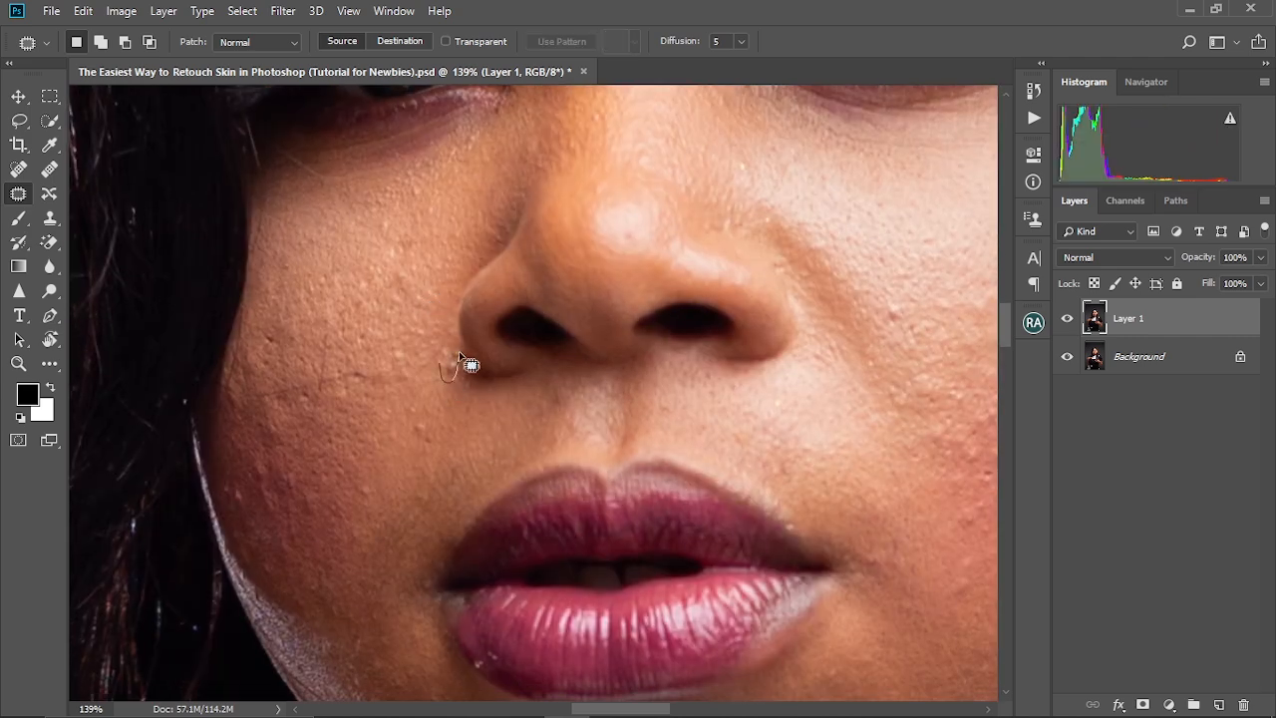
- Patch the blemishes on the reddish outer part of the left cheek with nearby smooth skin
drag(355, 505, 448, 473)
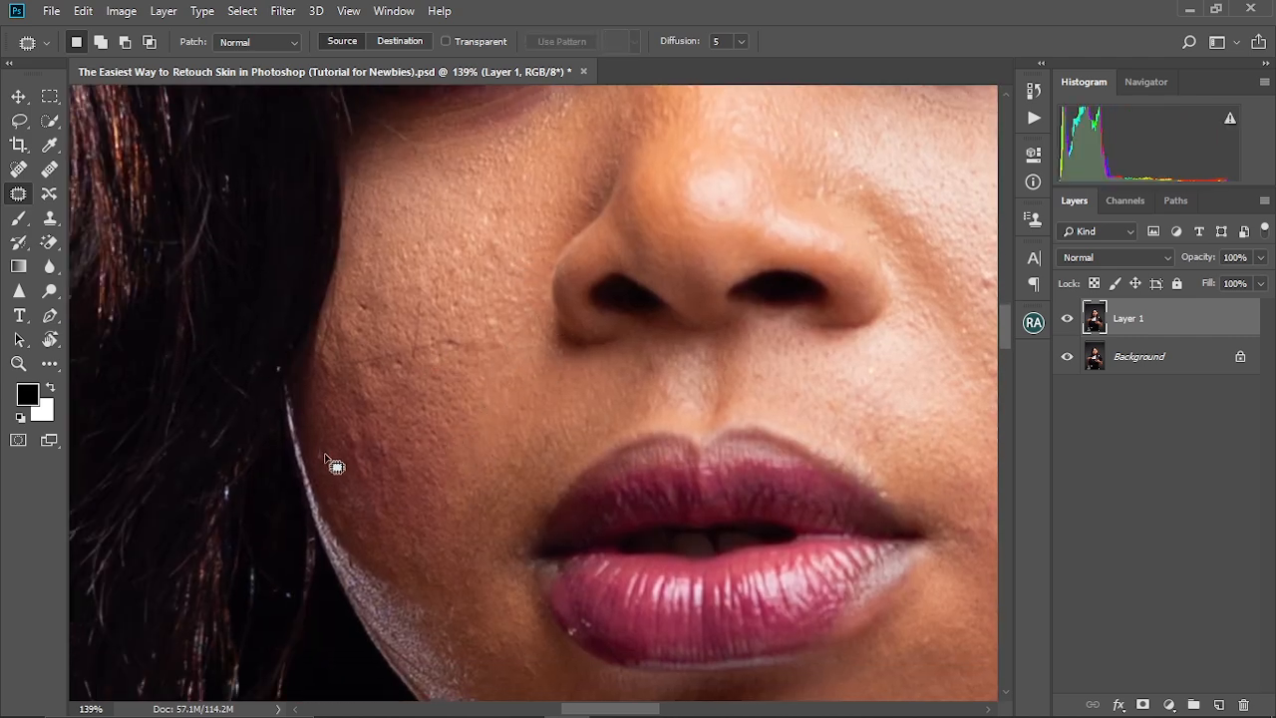
drag(332, 460, 335, 465)
drag(335, 464, 357, 429)
key(ctrl+d)
drag(369, 480, 351, 439)
key(ctrl+d)
mouse_move(354, 526)
mouse_down()
mouse_move(367, 543)
mouse_move(351, 483)
mouse_up()
key(ctrl+d)
- Patch the remaining spots on the lower left cheek between the face edge and the mouth
mouse_move(389, 462)
mouse_down()
mouse_move(375, 520)
mouse_move(380, 437)
mouse_move(352, 506)
mouse_up()
drag(335, 522, 324, 530)
key(ctrl+d)
drag(406, 602, 334, 419)
drag(342, 426, 376, 413)
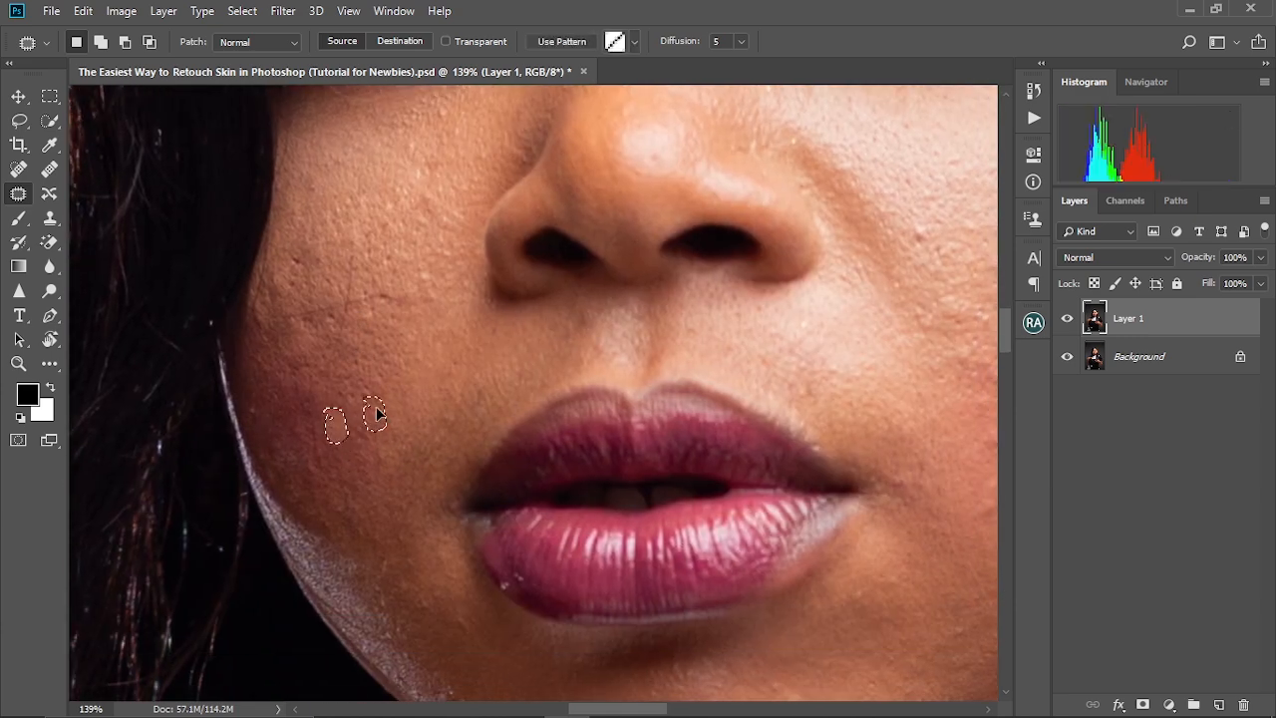
key(ctrl+d)
- Patch the blemishes around the chin and jaw below the lips
drag(406, 518, 327, 276)
mouse_move(390, 493)
mouse_down()
mouse_move(432, 525)
mouse_move(402, 501)
mouse_move(397, 512)
mouse_up()
drag(412, 532, 400, 488)
key(ctrl+d)
drag(472, 468, 276, 524)
drag(532, 572, 564, 573)
key(ctrl+d)
- Patch the bumps on the upper right cheek beneath the eye with smooth skin next to them
scroll(575, 577, up, 5)
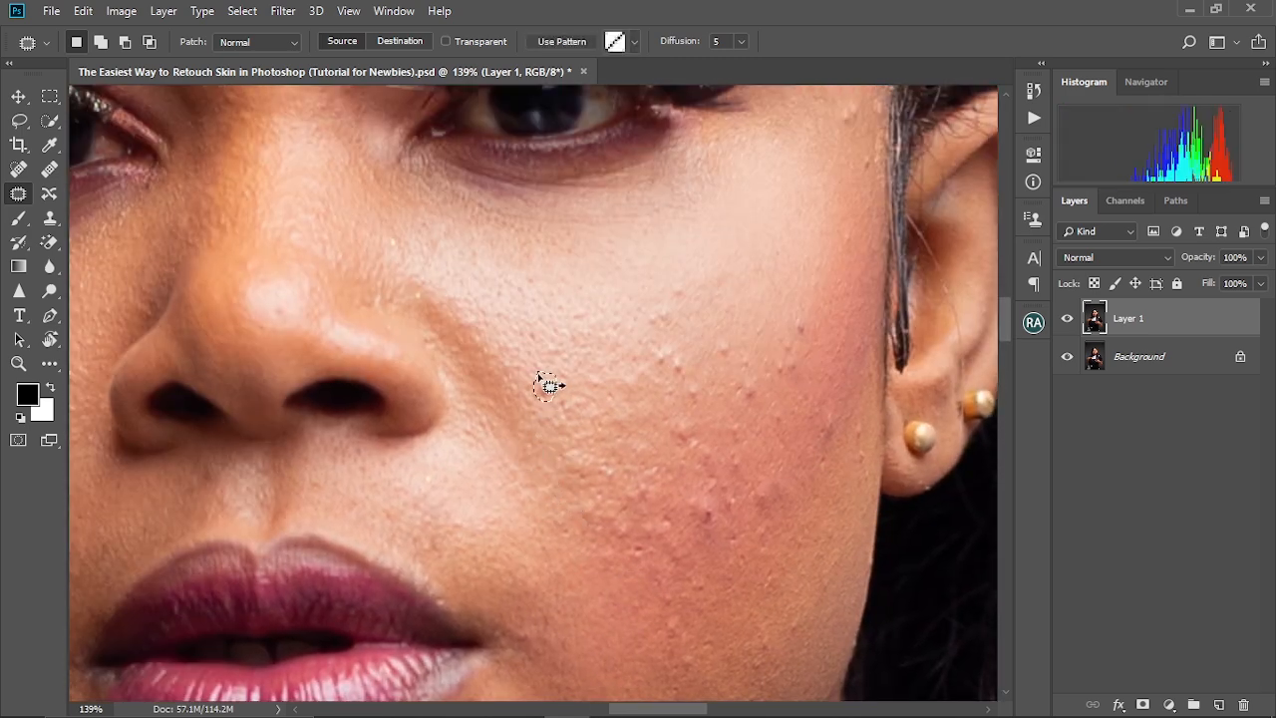
mouse_move(649, 365)
mouse_down()
mouse_move(668, 372)
mouse_move(660, 347)
mouse_up()
mouse_move(667, 359)
mouse_down()
mouse_move(691, 338)
mouse_move(658, 316)
mouse_up()
drag(665, 323, 691, 334)
drag(670, 281, 674, 280)
drag(666, 300, 631, 301)
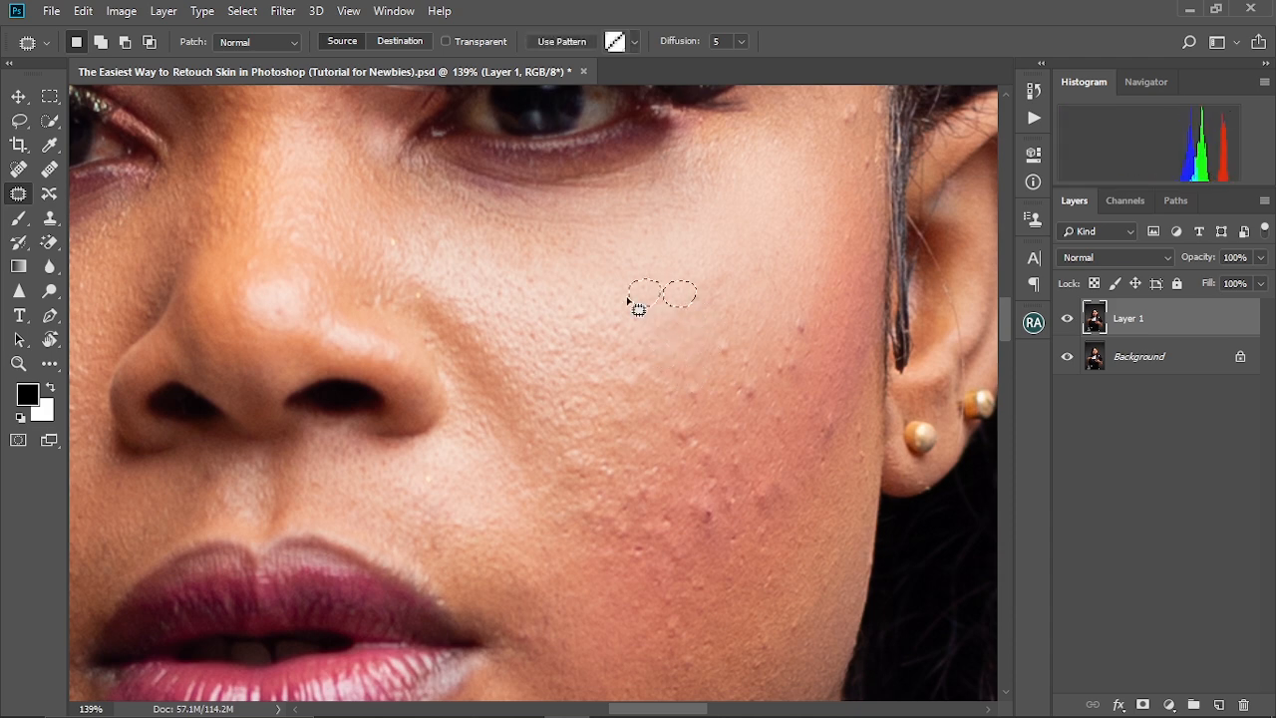
- Patch the dark spots and bumps across the middle of the right cheek
drag(718, 337, 725, 336)
drag(723, 348, 690, 333)
drag(689, 390, 692, 387)
mouse_move(696, 395)
mouse_down()
mouse_move(707, 439)
mouse_move(686, 429)
mouse_up()
drag(694, 439, 710, 407)
drag(743, 385, 736, 371)
drag(778, 375, 714, 421)
scroll(728, 385, down, 3)
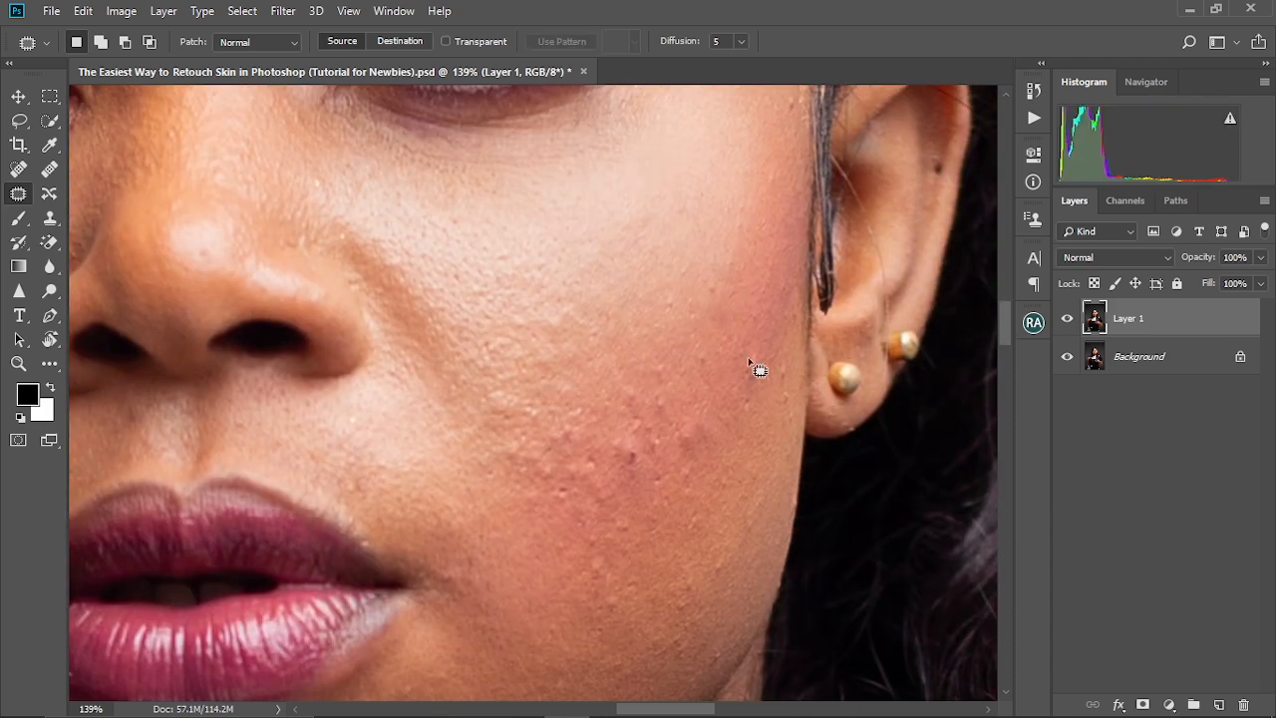
- Patch the blemishes on the reddened right cheek in front of the earlobe
drag(754, 365, 773, 316)
mouse_move(687, 425)
mouse_down()
mouse_move(690, 457)
mouse_move(695, 428)
mouse_up()
drag(695, 437, 742, 365)
mouse_move(632, 432)
mouse_down()
mouse_move(645, 443)
mouse_move(638, 435)
mouse_up()
click(637, 430)
mouse_move(635, 447)
mouse_down()
mouse_move(688, 410)
mouse_move(623, 414)
mouse_up()
- Patch the leftover marks on the right cheek and up along the side of the face
drag(641, 404, 616, 366)
drag(664, 391, 664, 393)
drag(672, 397, 712, 316)
mouse_move(698, 269)
mouse_down()
mouse_move(650, 434)
mouse_move(590, 471)
mouse_up()
drag(664, 464, 660, 439)
drag(636, 357, 670, 441)
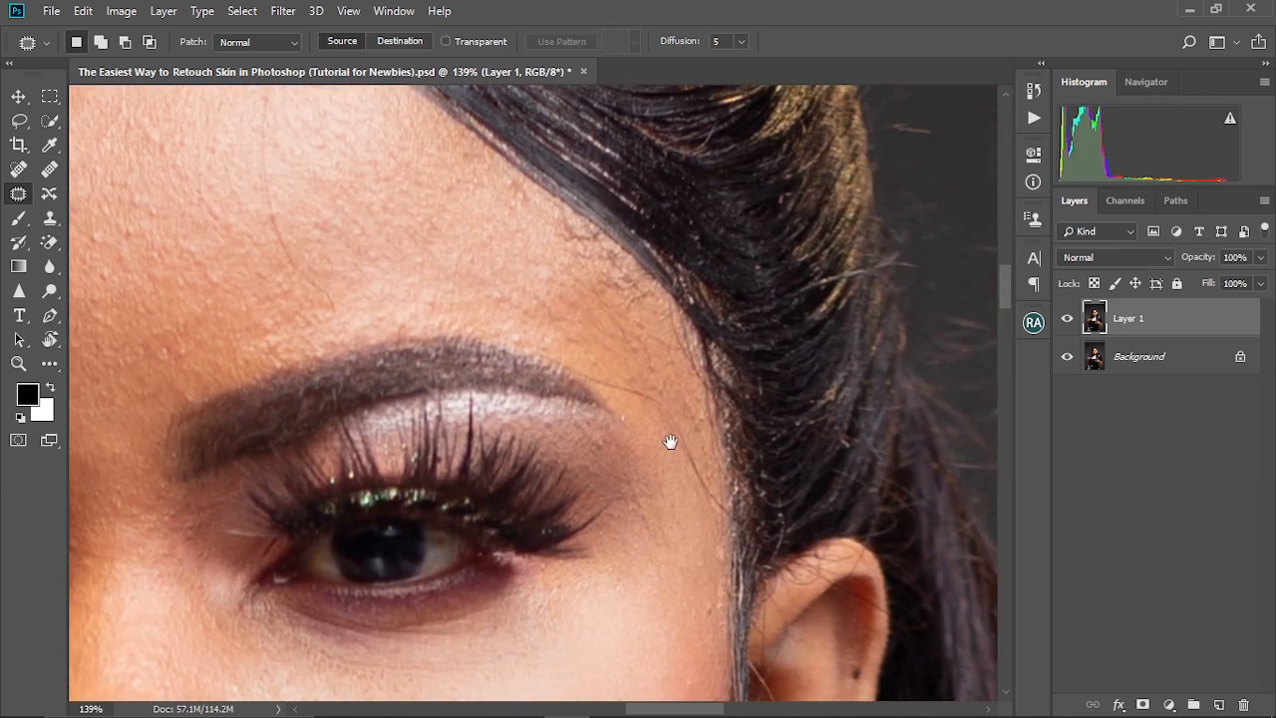
- Examine the whole portrait and the face up close, and compare the retouching with the original using Layer 1's visibility
scroll(588, 404, down, 2)
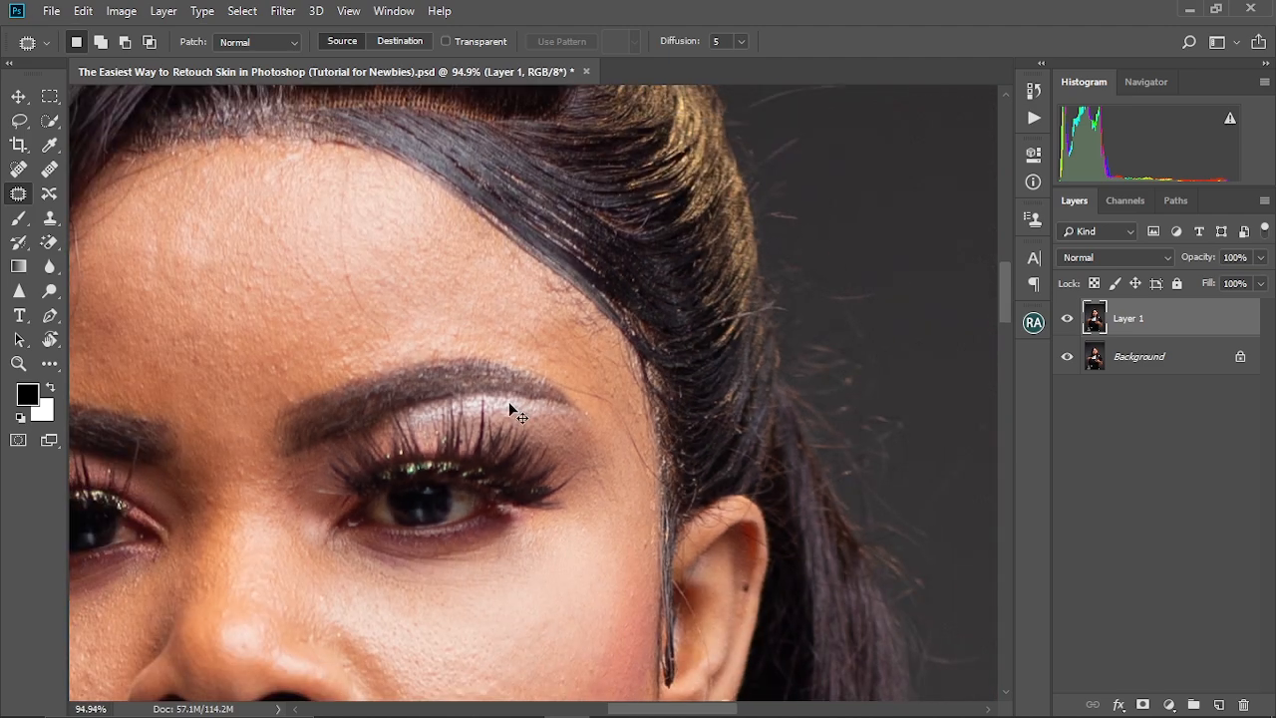
key(ctrl+0)
scroll(511, 406, up, 7)
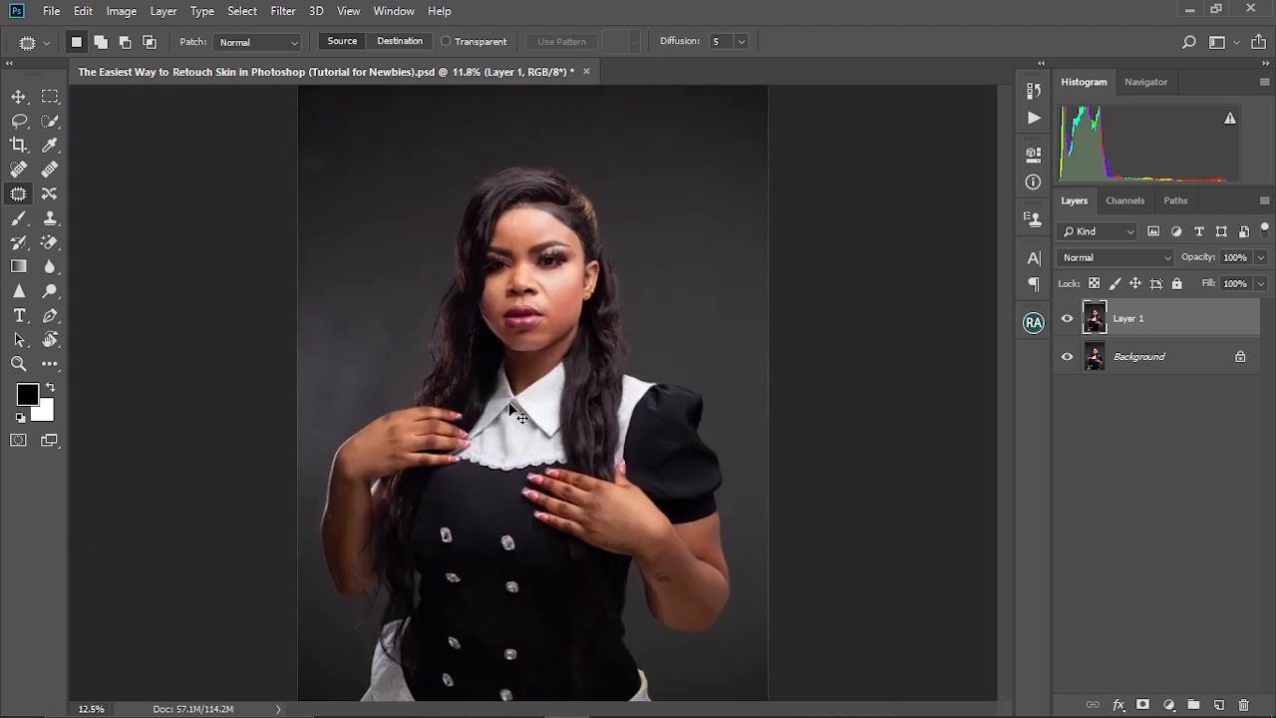
scroll(508, 407, up, 8)
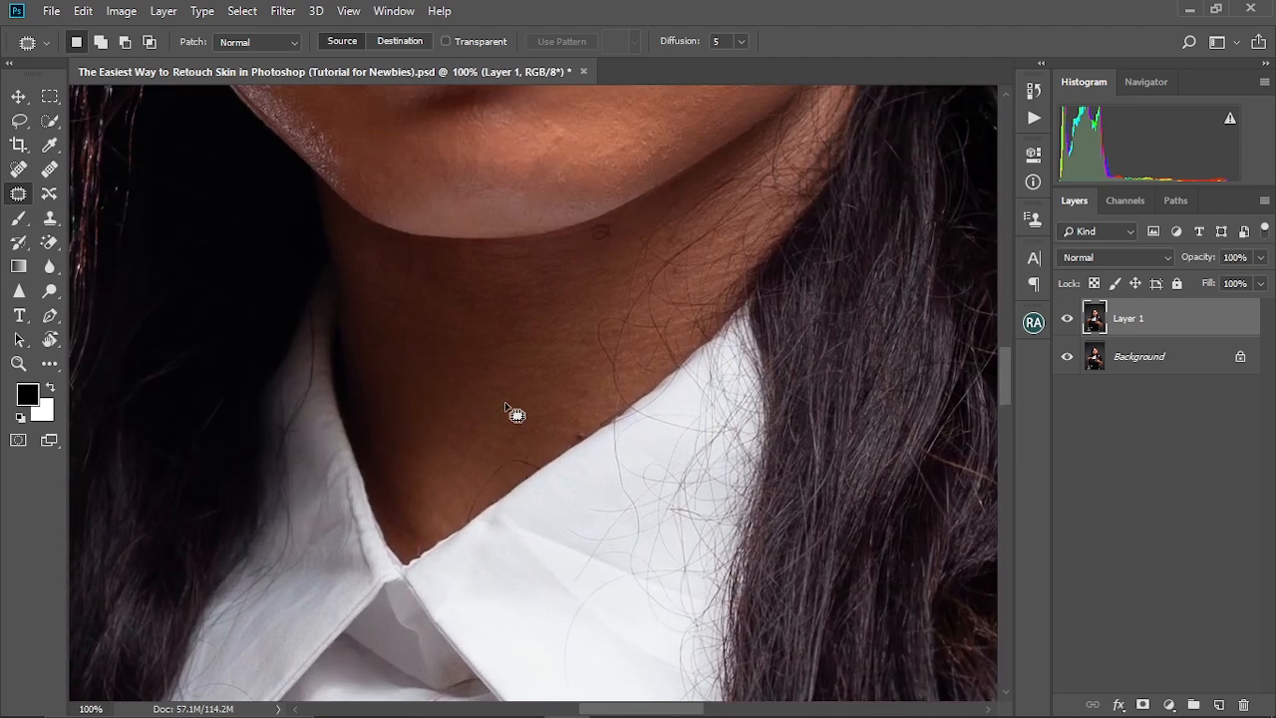
scroll(501, 406, down, 5)
scroll(501, 407, up, 5)
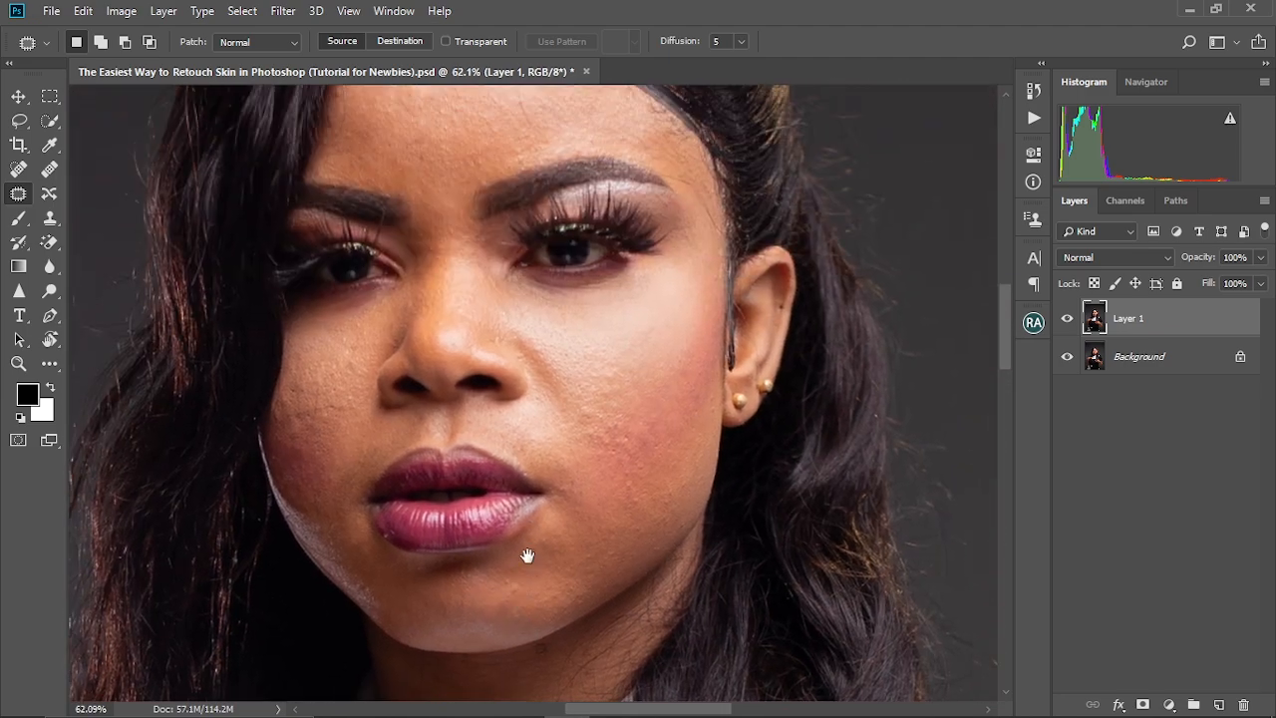
scroll(549, 489, down, 2)
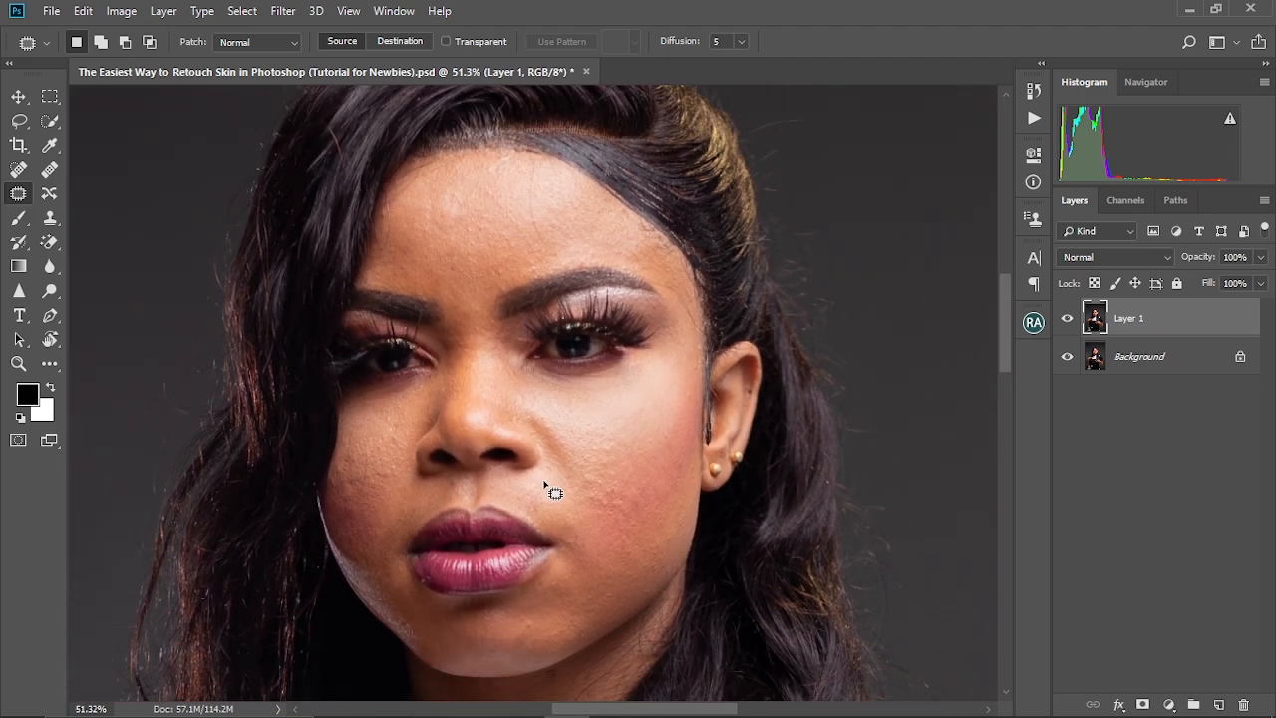
click(1066, 318)
- Duplicate the retouched Layer 1
scroll(569, 438, up, 2)
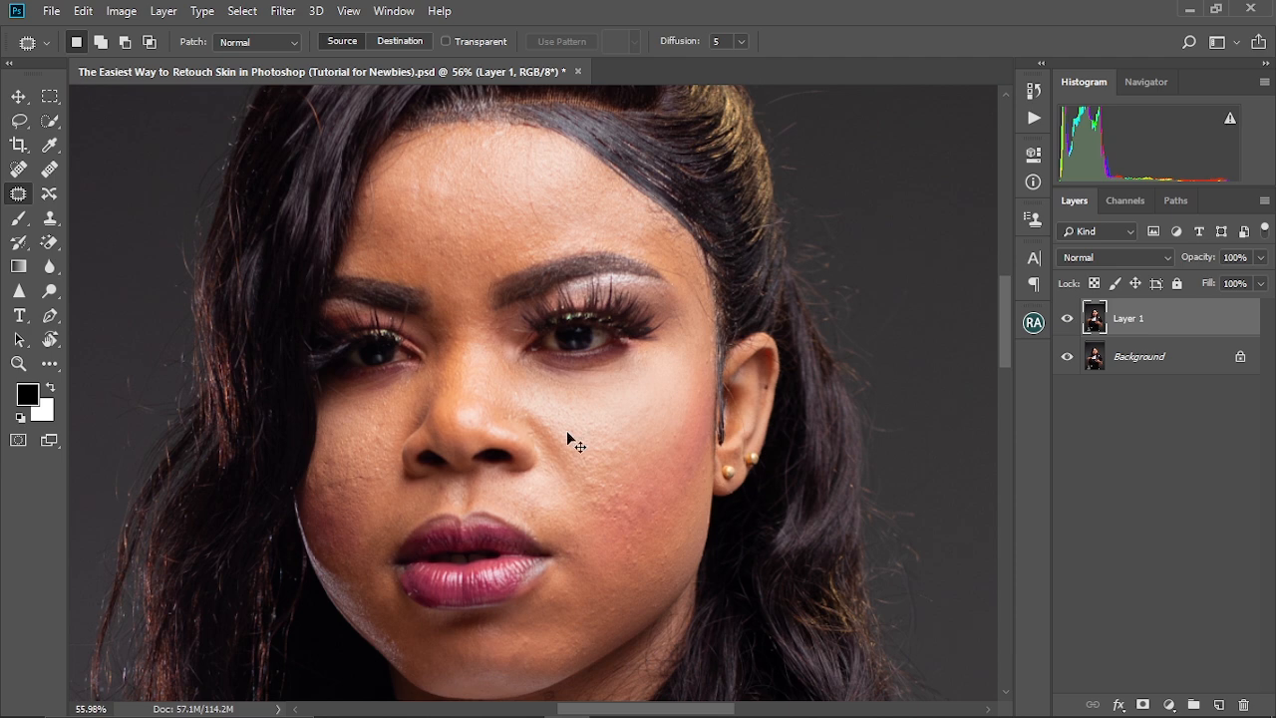
key(ctrl+j)
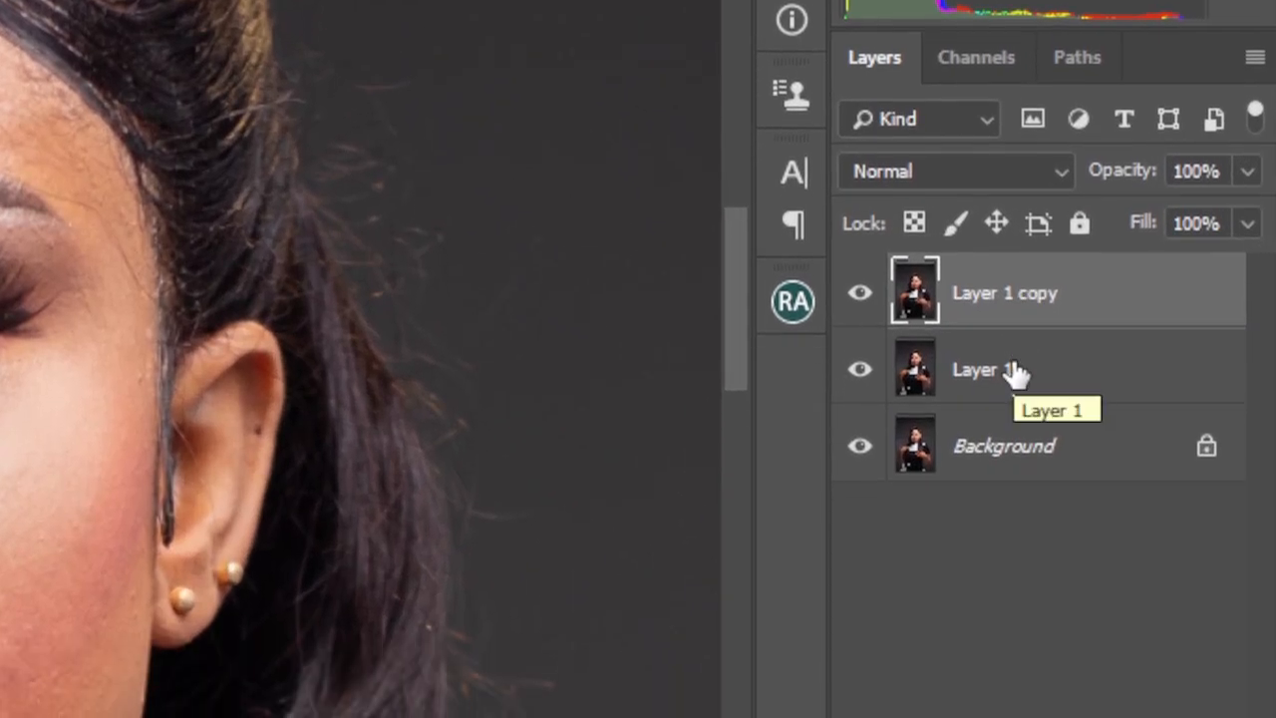
- Rename Layer 1 as Color
click(1015, 371)
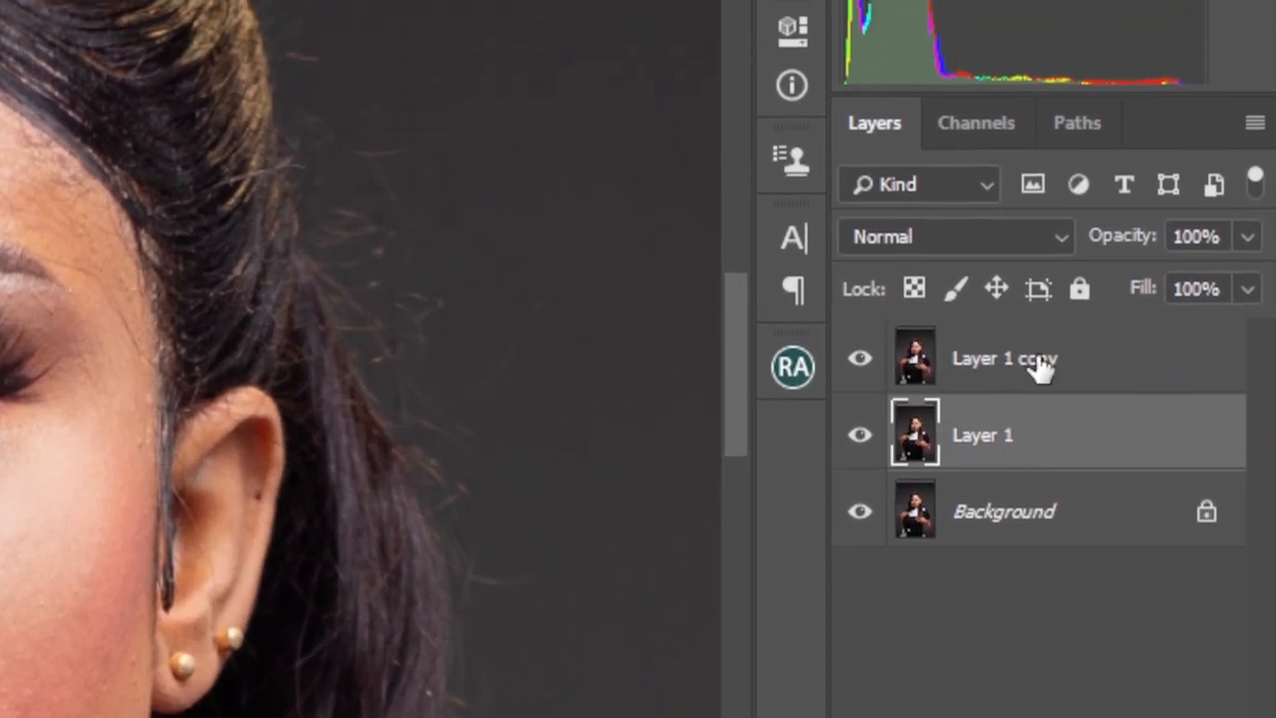
click(1037, 299)
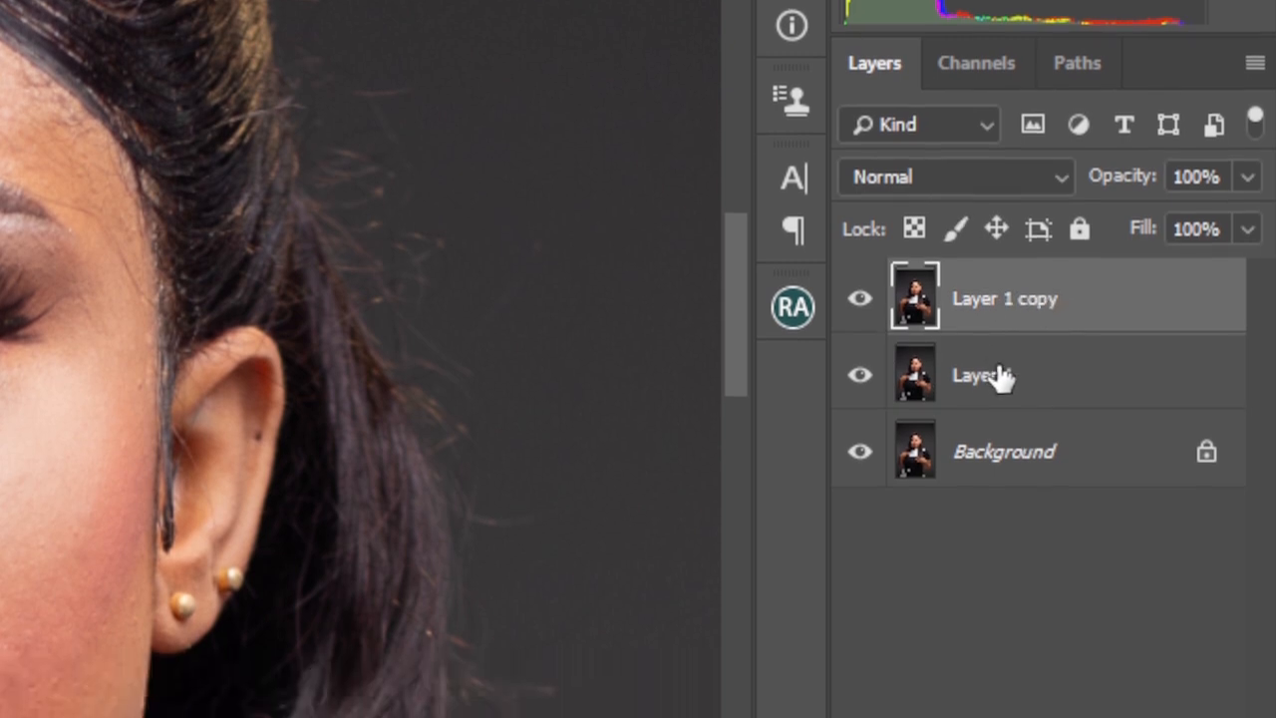
click(981, 450)
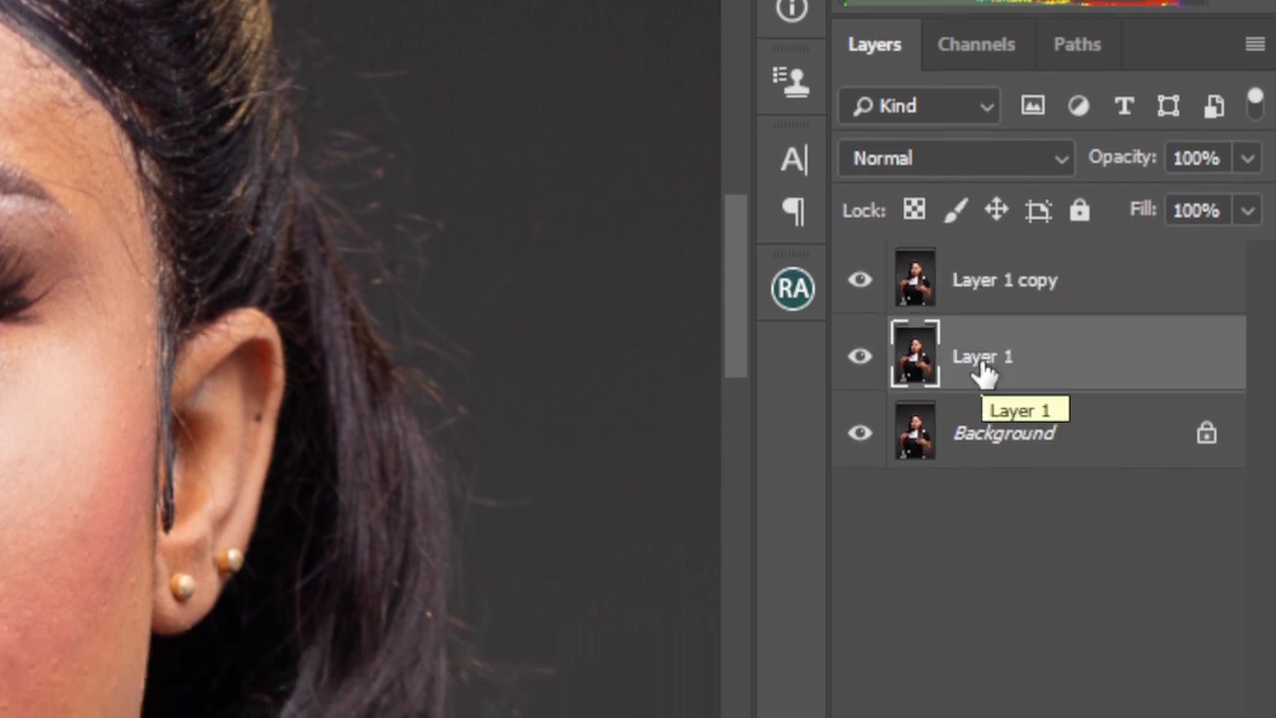
double_click(981, 359)
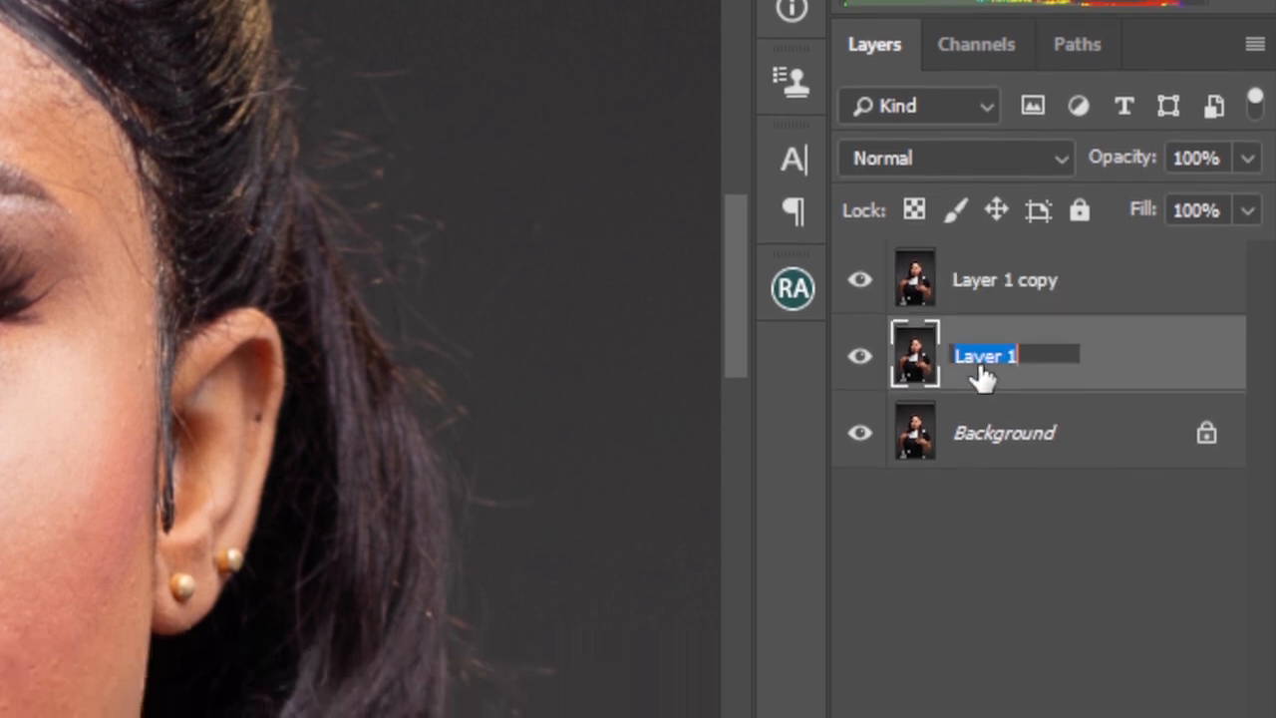
key(BackSpace)
text(Color)
key(Return)
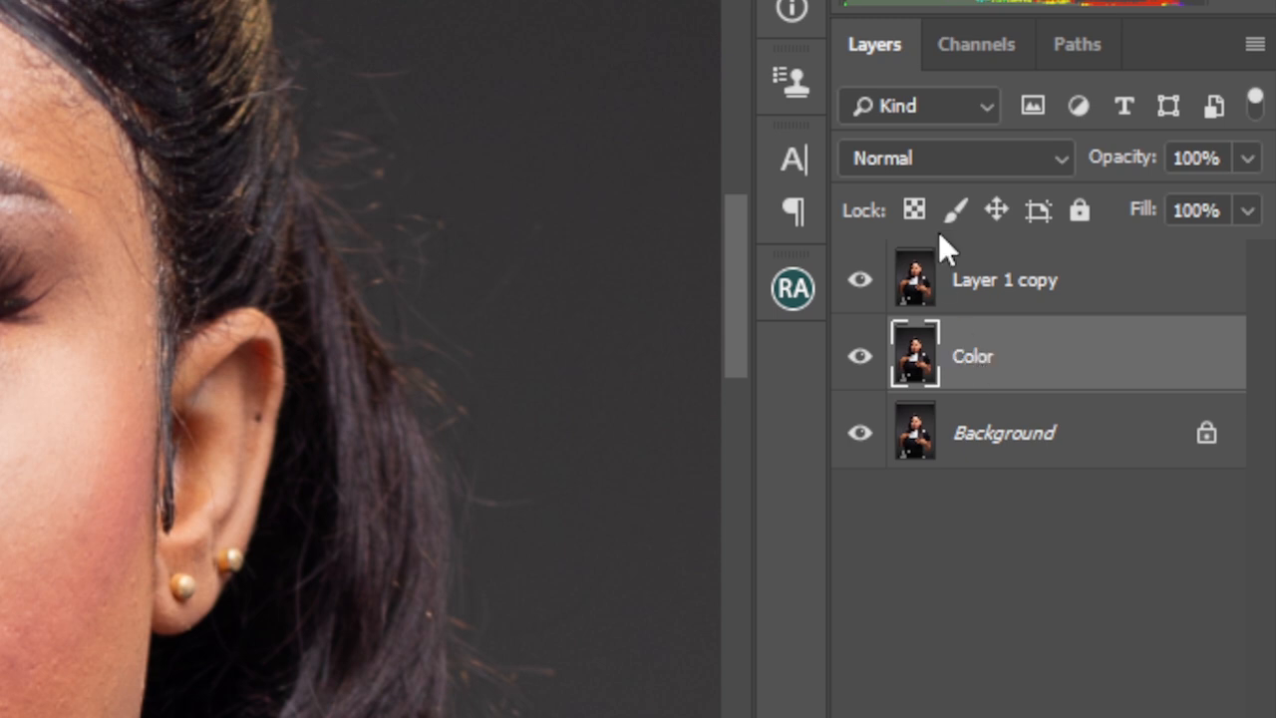
- Rename the top layer, Layer 1 copy, as Texture
double_click(987, 282)
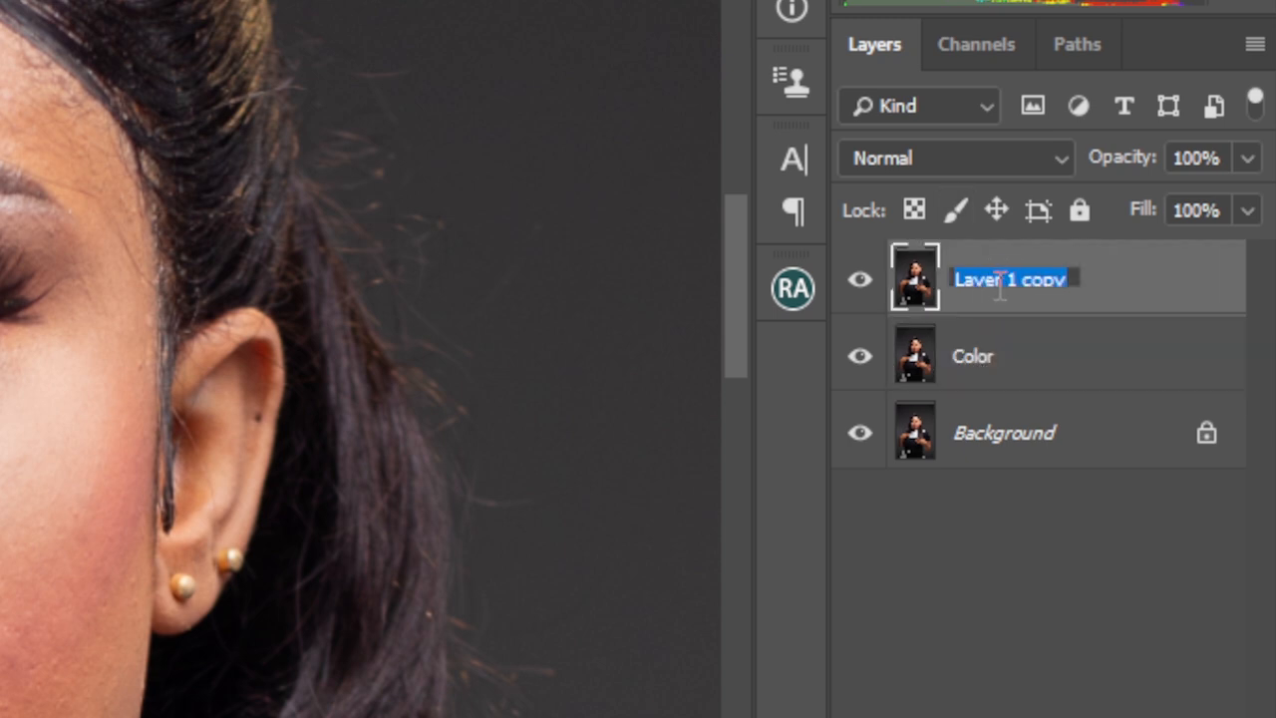
key(BackSpace)
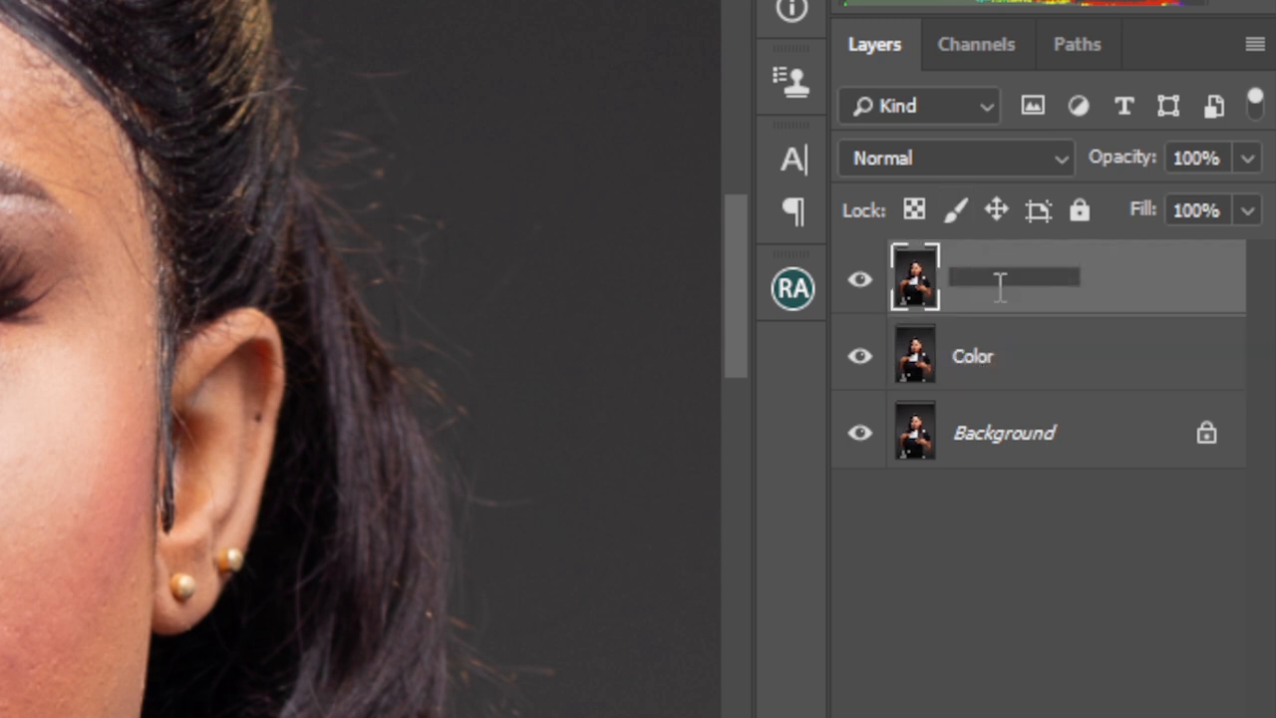
text(Texture)
key(Return)
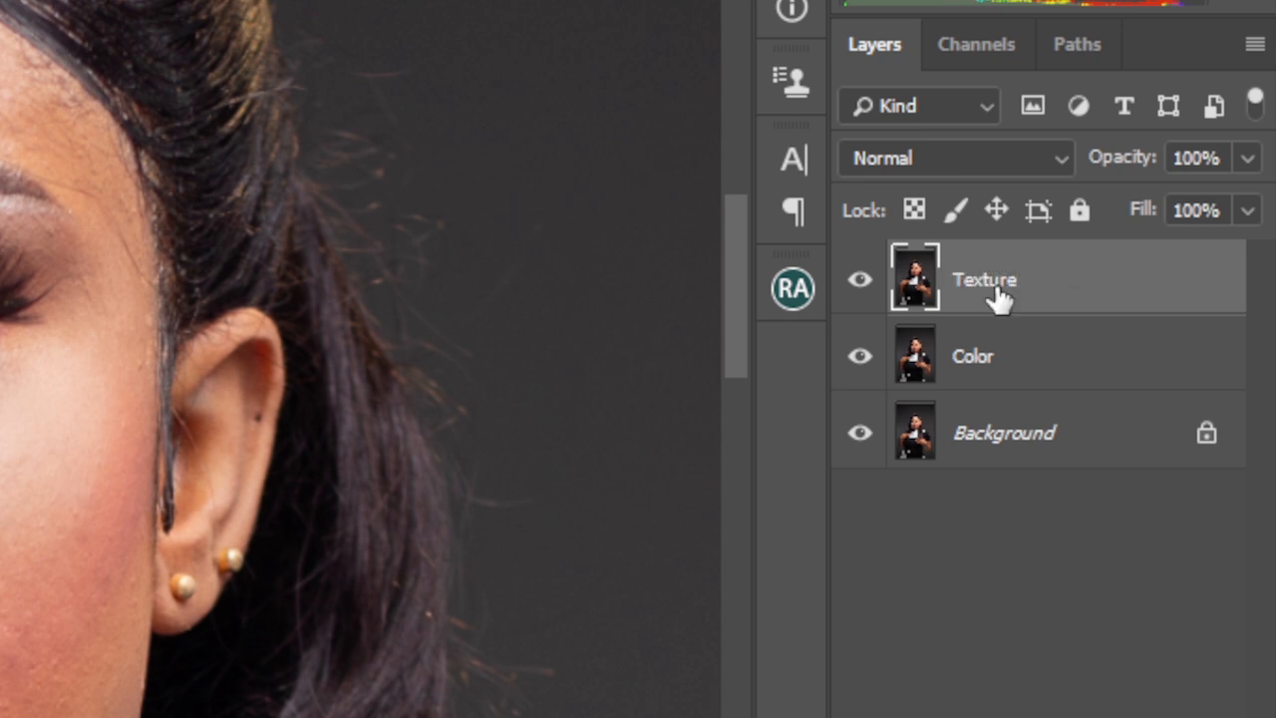
- Hide the Texture layer and apply a Gaussian Blur with a 3.9-pixel radius to the Color layer
click(863, 283)
click(1042, 356)
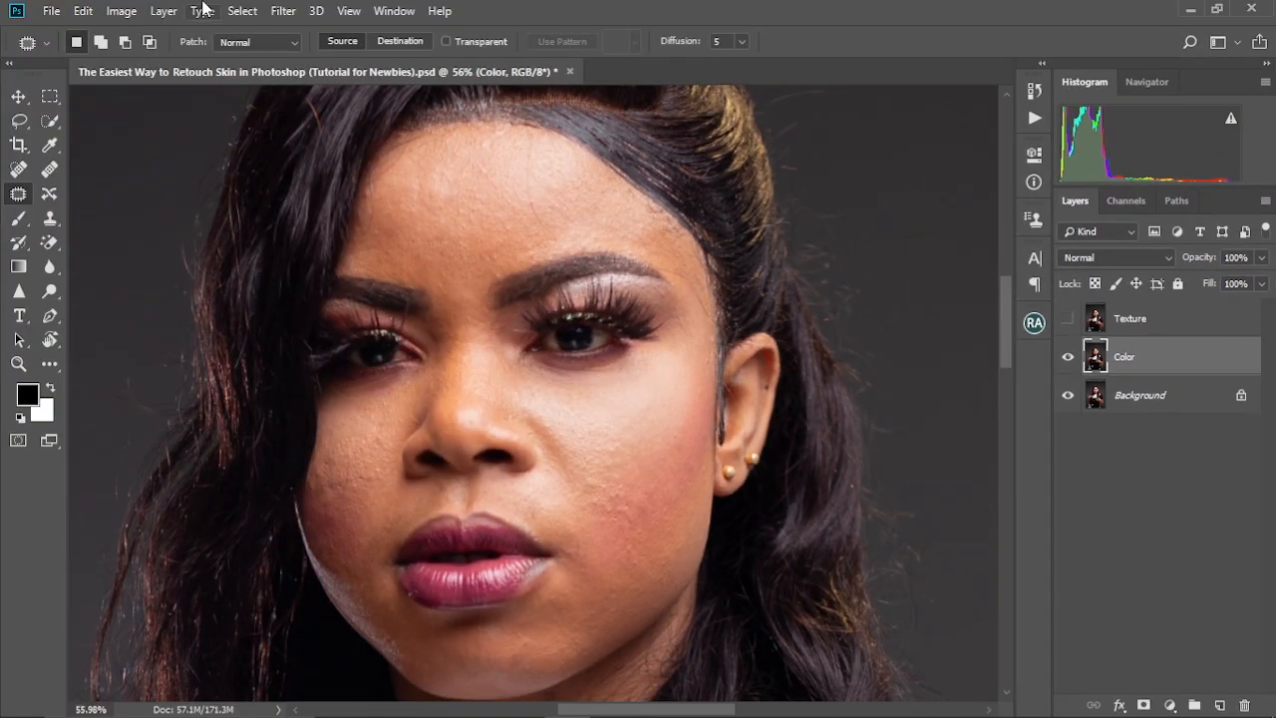
click(286, 12)
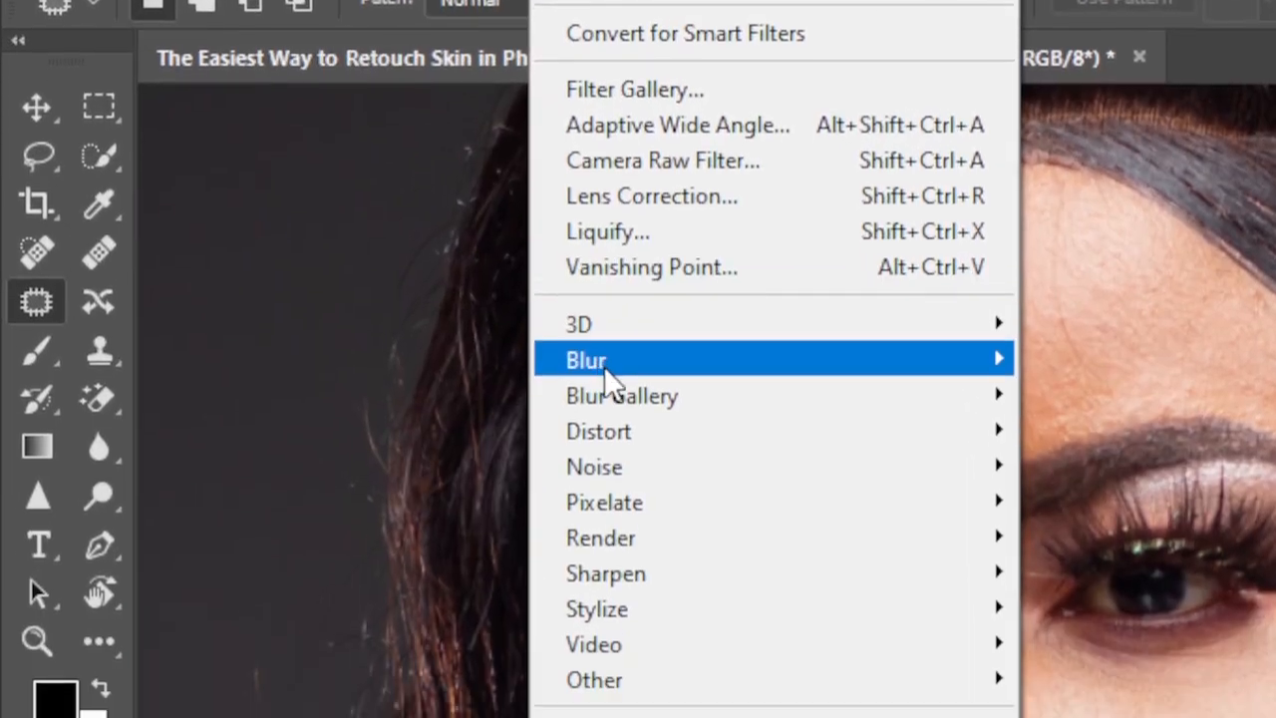
mouse_move(312, 225)
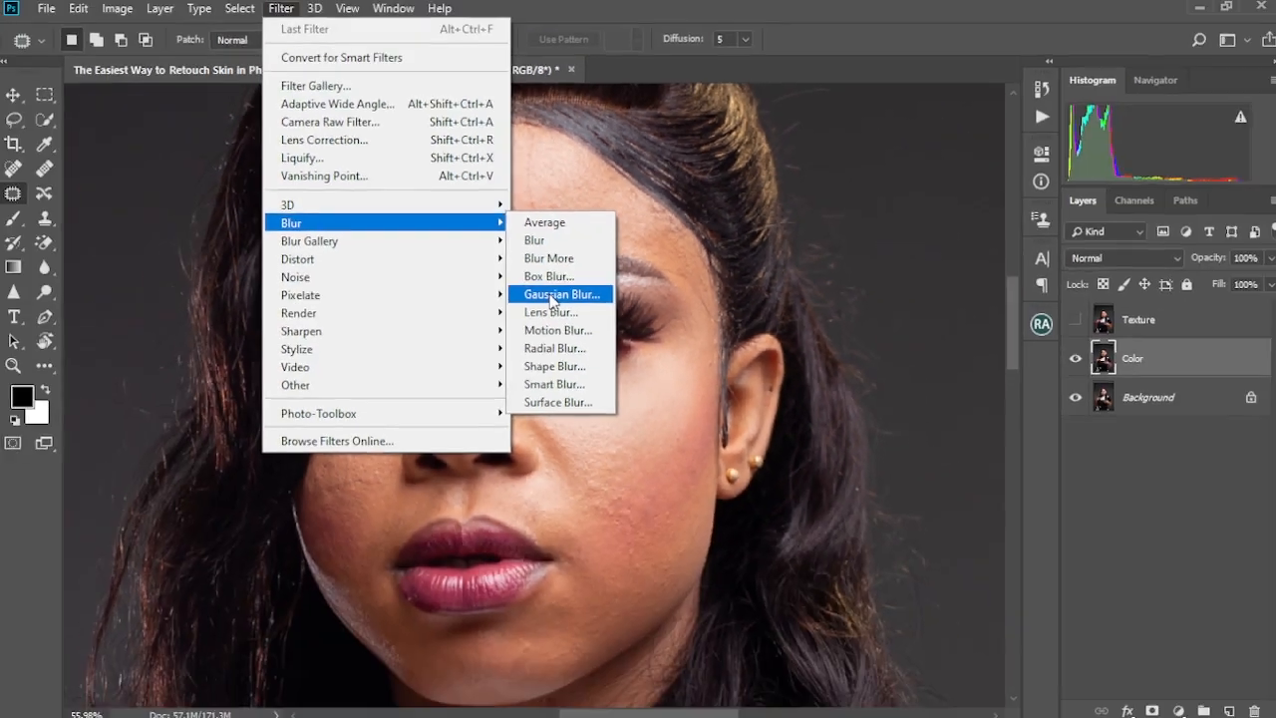
click(639, 360)
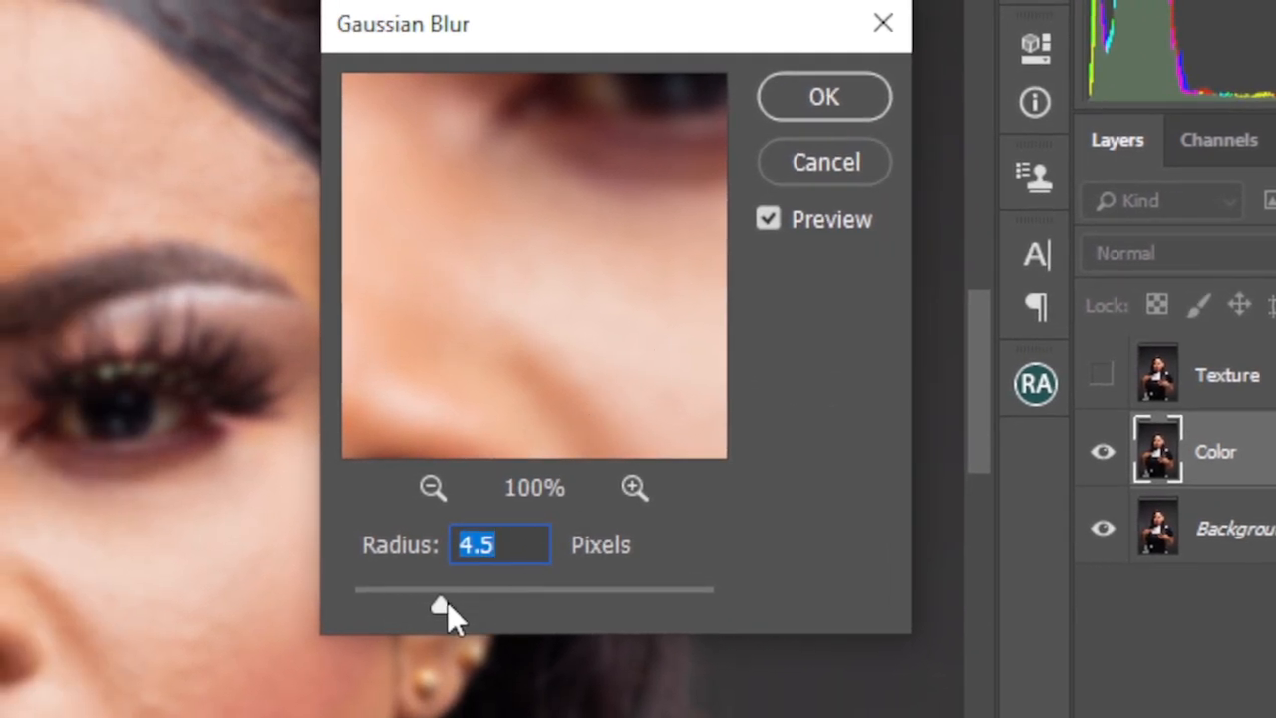
drag(448, 603, 429, 604)
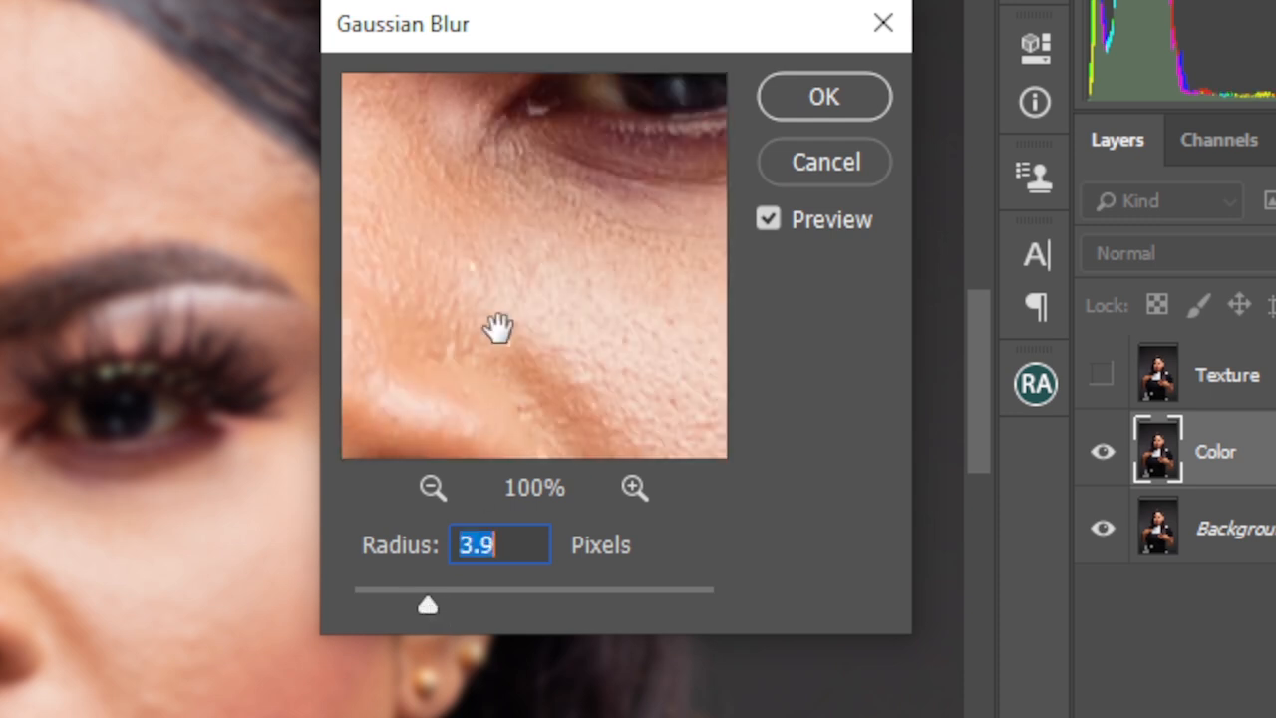
drag(499, 328, 552, 329)
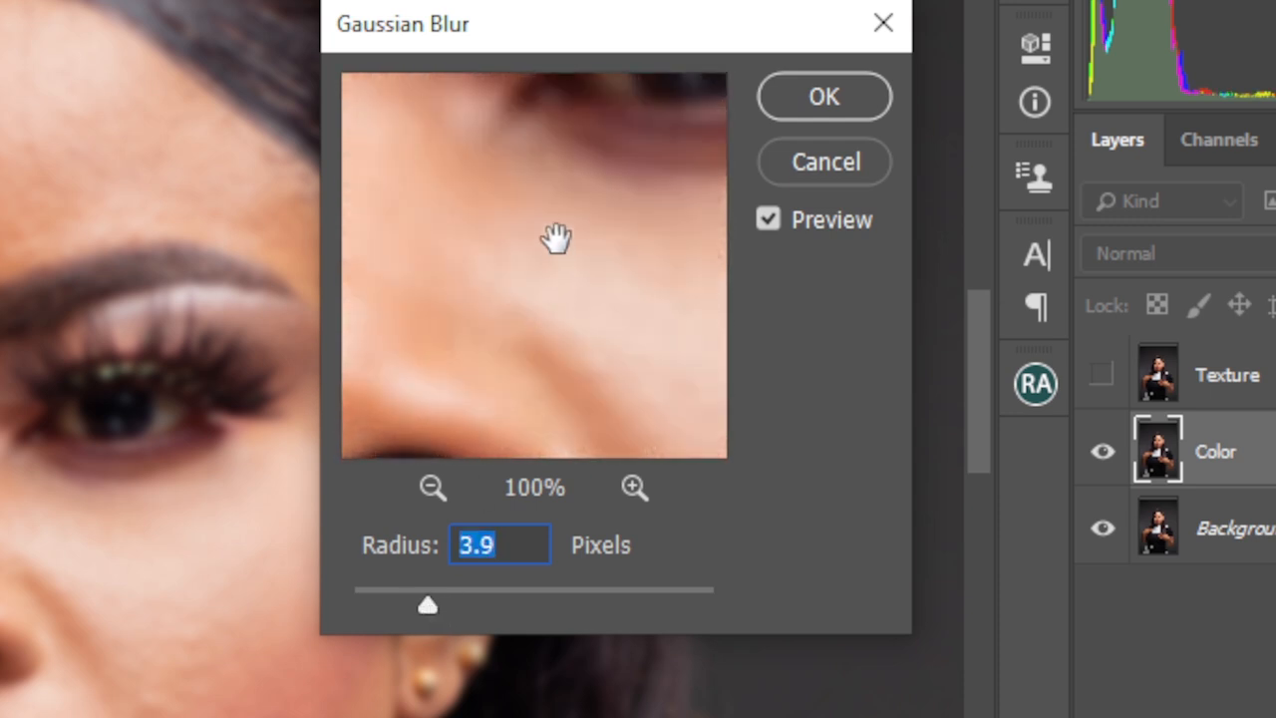
drag(556, 239, 558, 212)
mouse_move(550, 359)
mouse_down()
mouse_move(546, 285)
mouse_move(547, 350)
mouse_up()
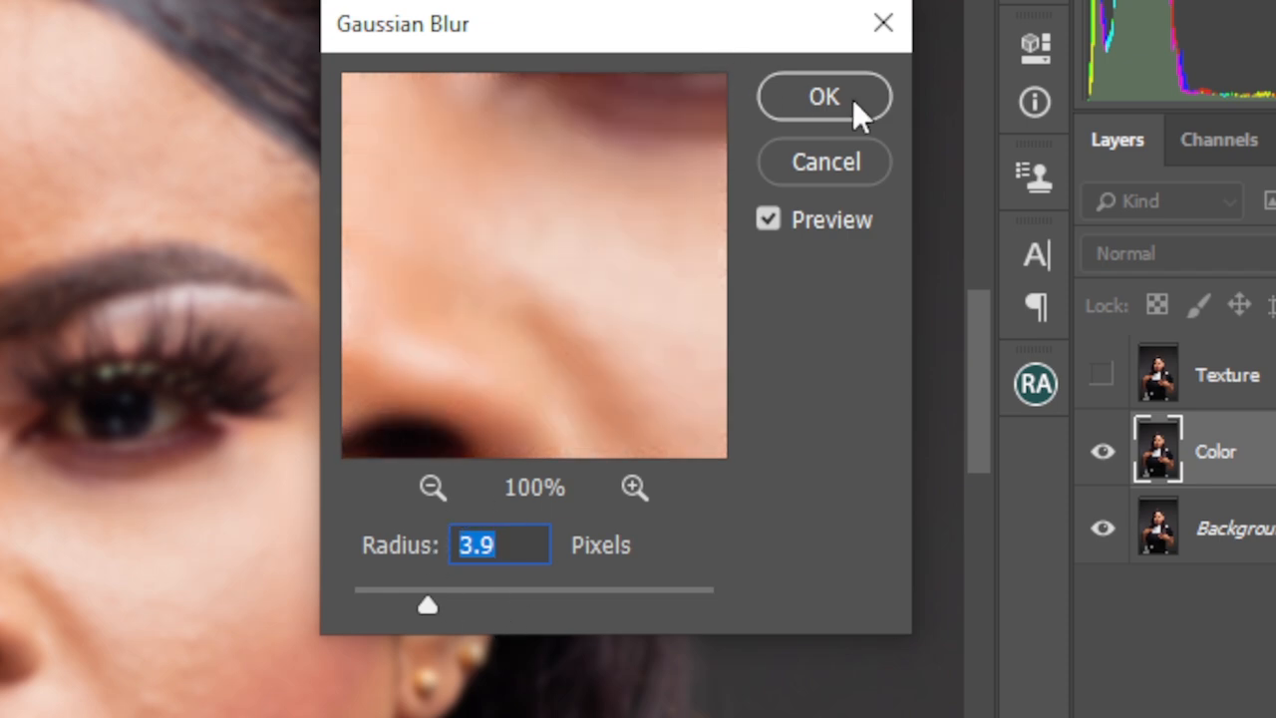
click(826, 94)
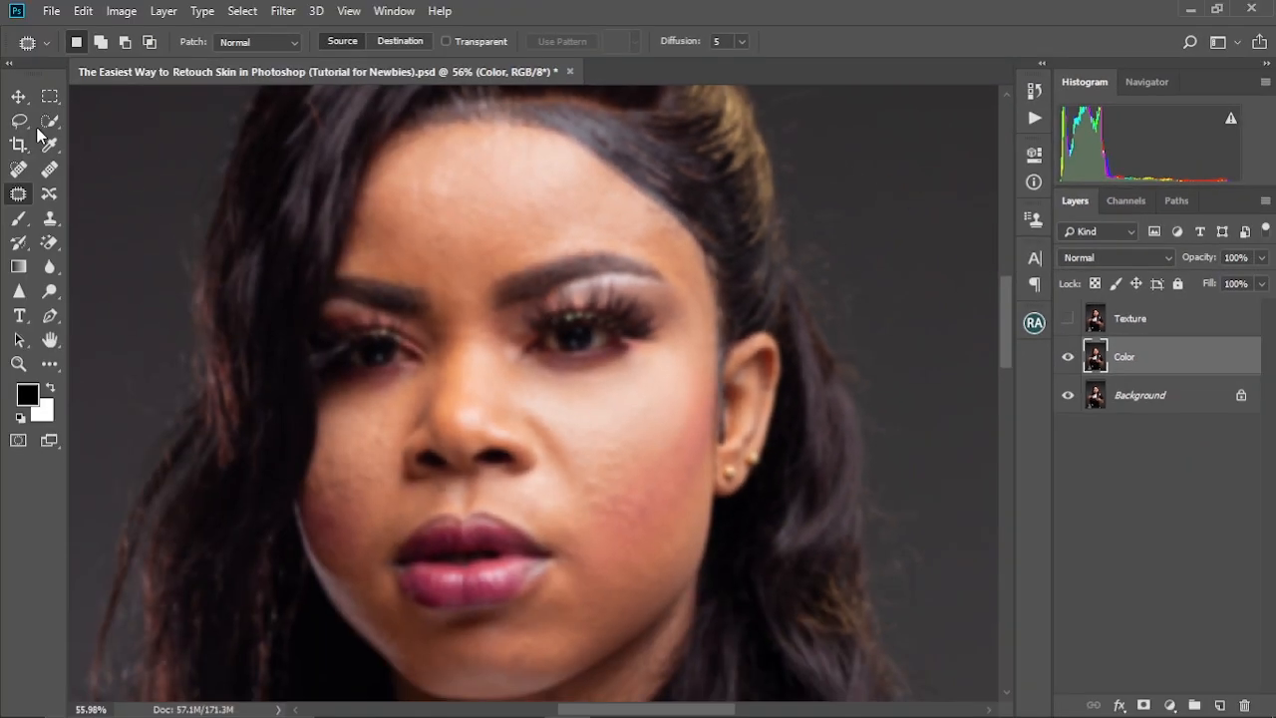
- Switch to the Move tool, then select the Texture layer and make it visible again
click(18, 96)
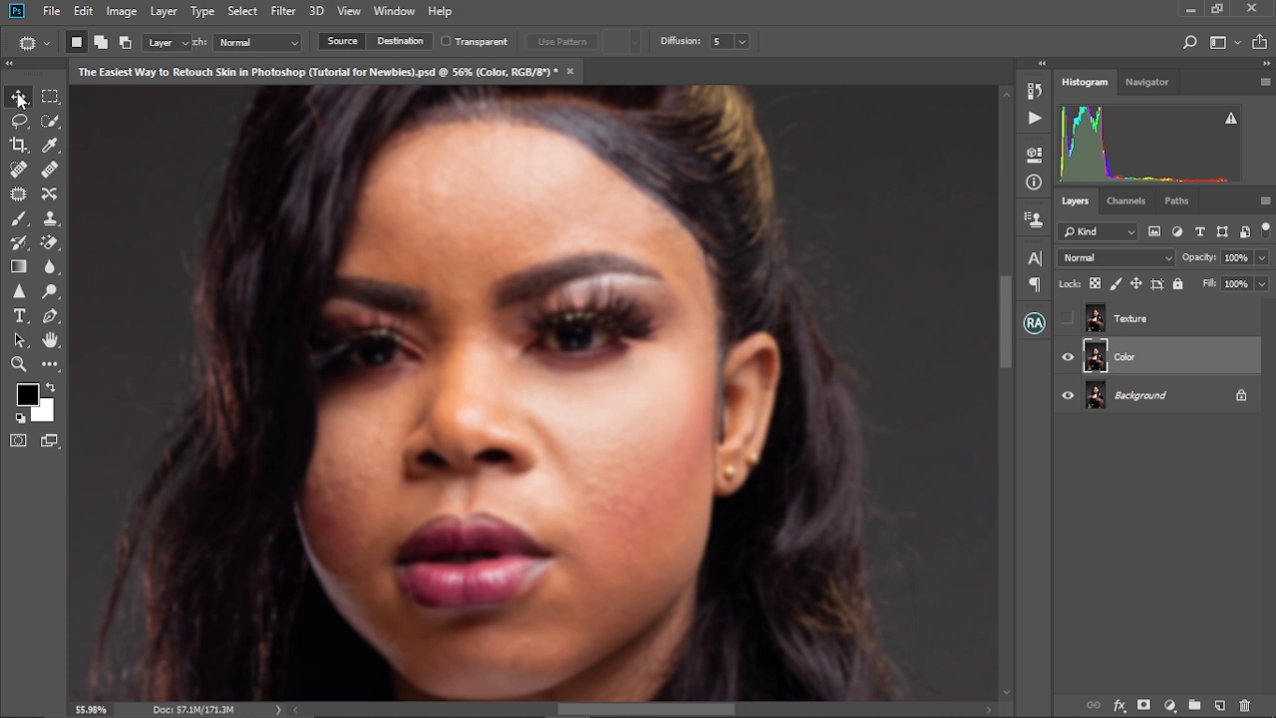
click(1145, 320)
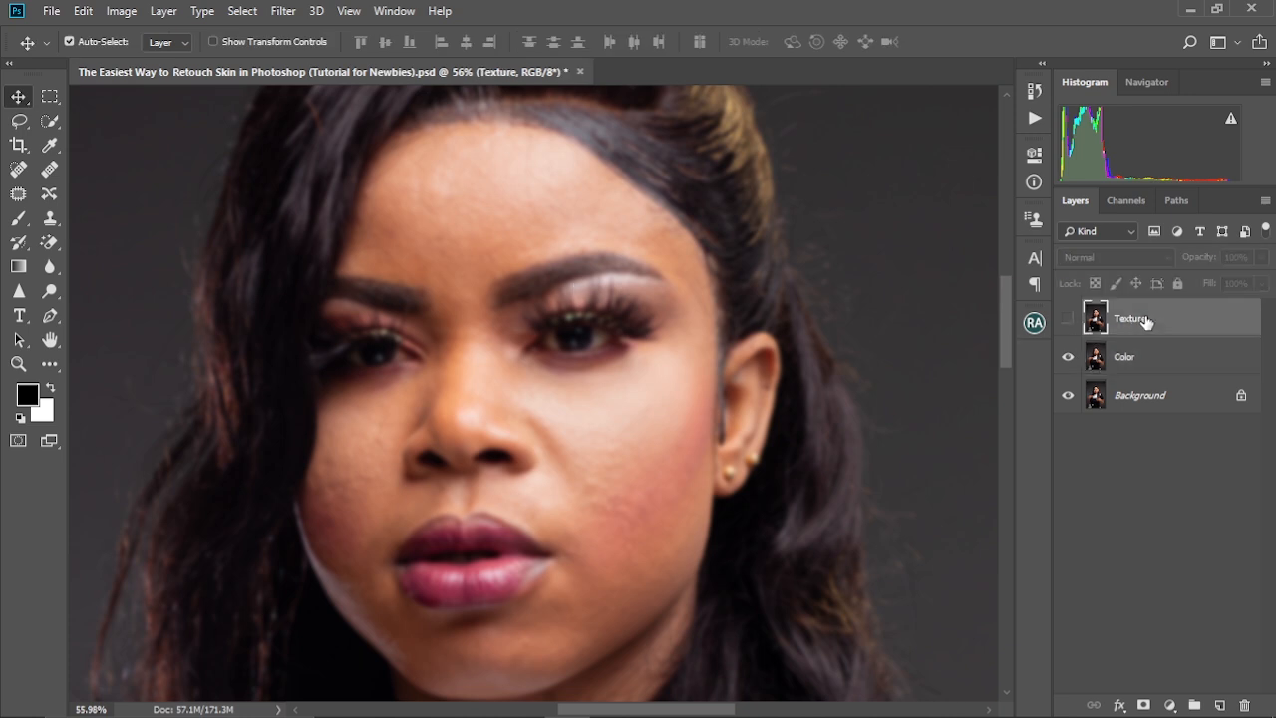
click(1067, 319)
click(1068, 319)
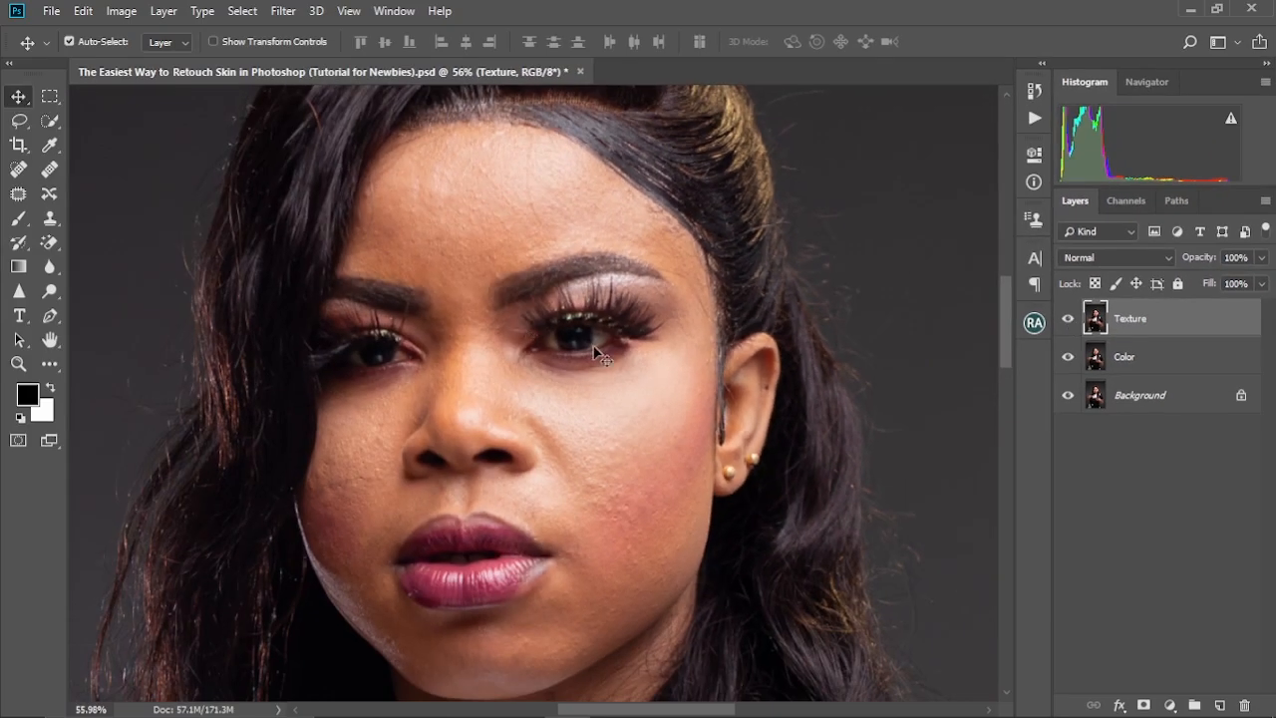
scroll(601, 356, down, 2)
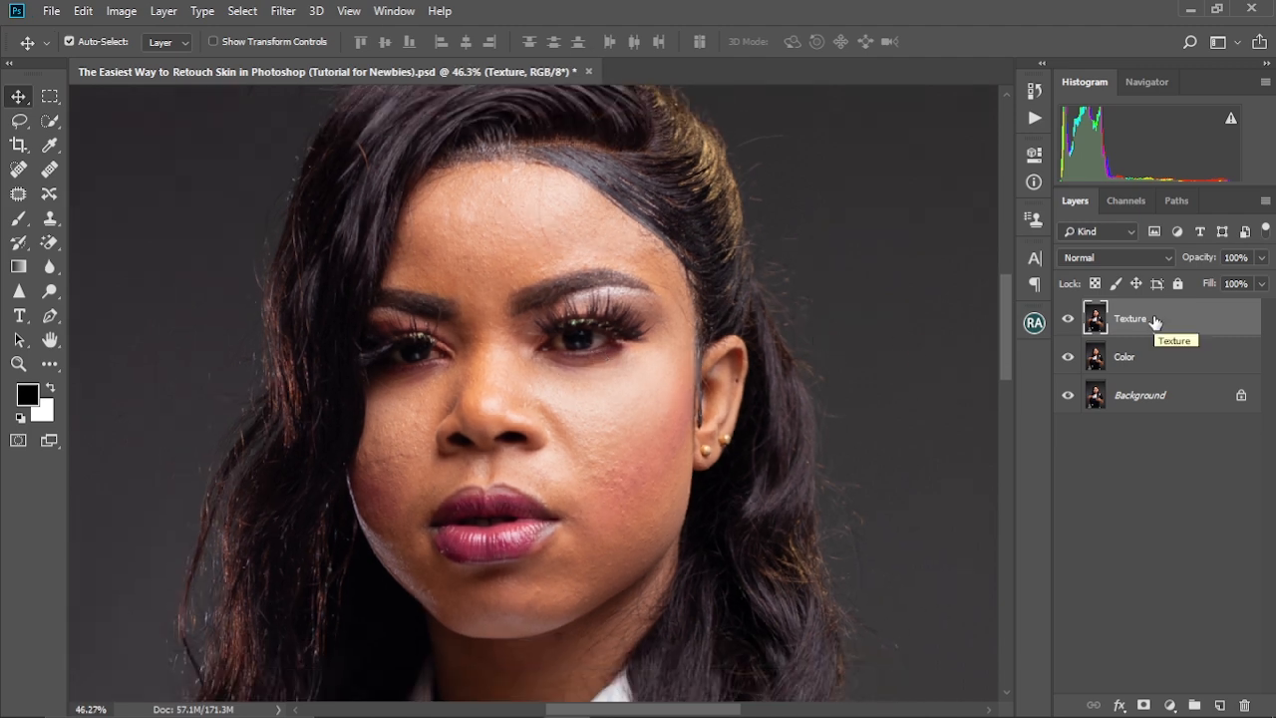
- Use Apply Image on the Texture layer with the Color layer as source, Subtract blending, 100% opacity, scale 2 and offset 128
click(121, 14)
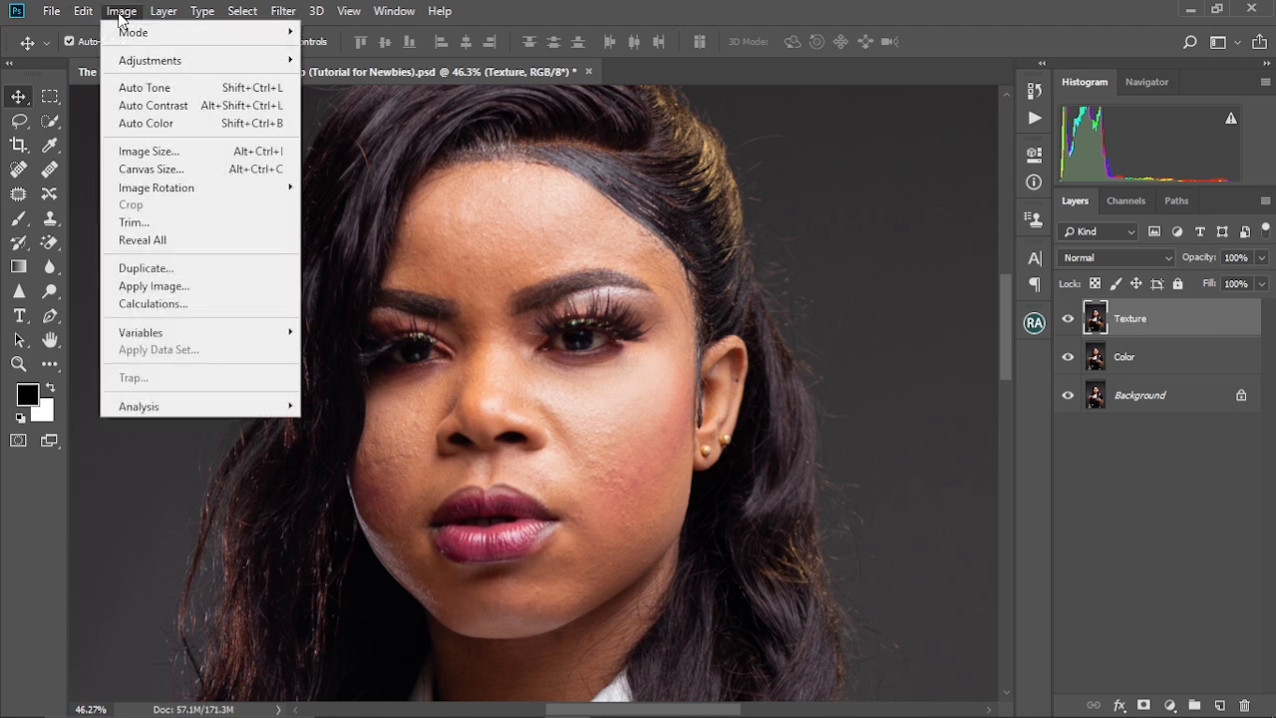
click(155, 286)
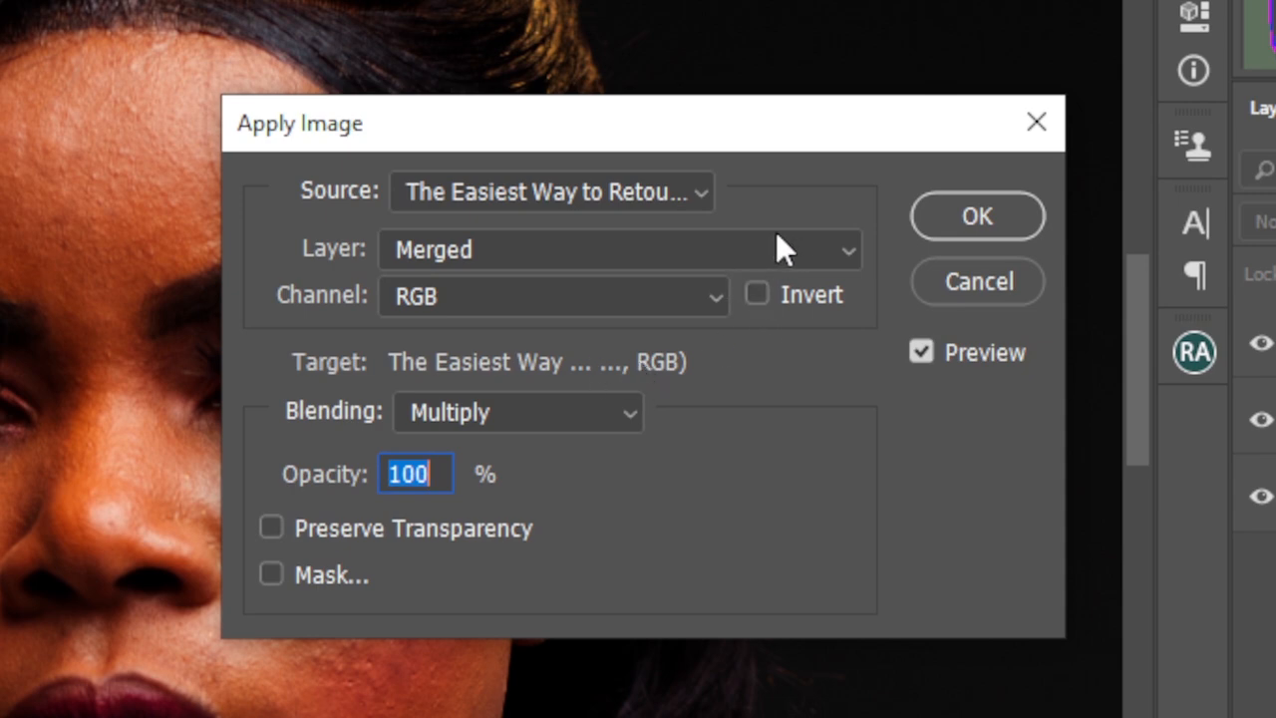
click(847, 249)
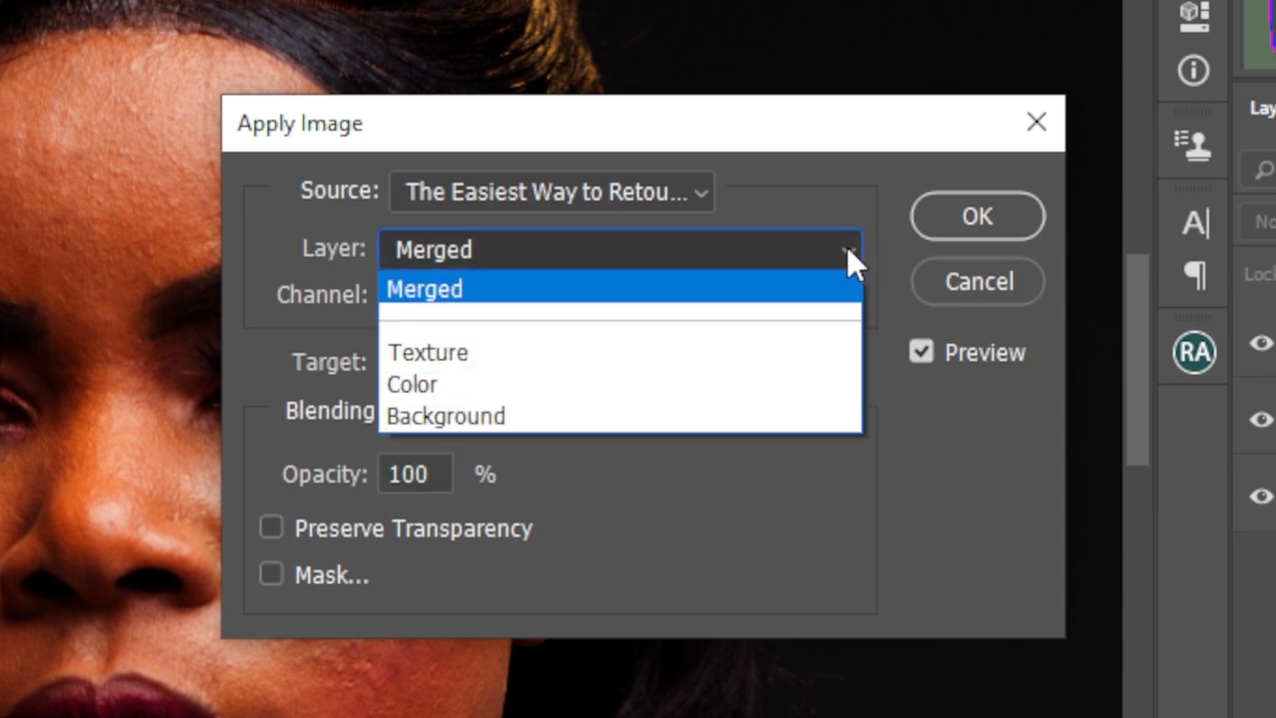
click(461, 383)
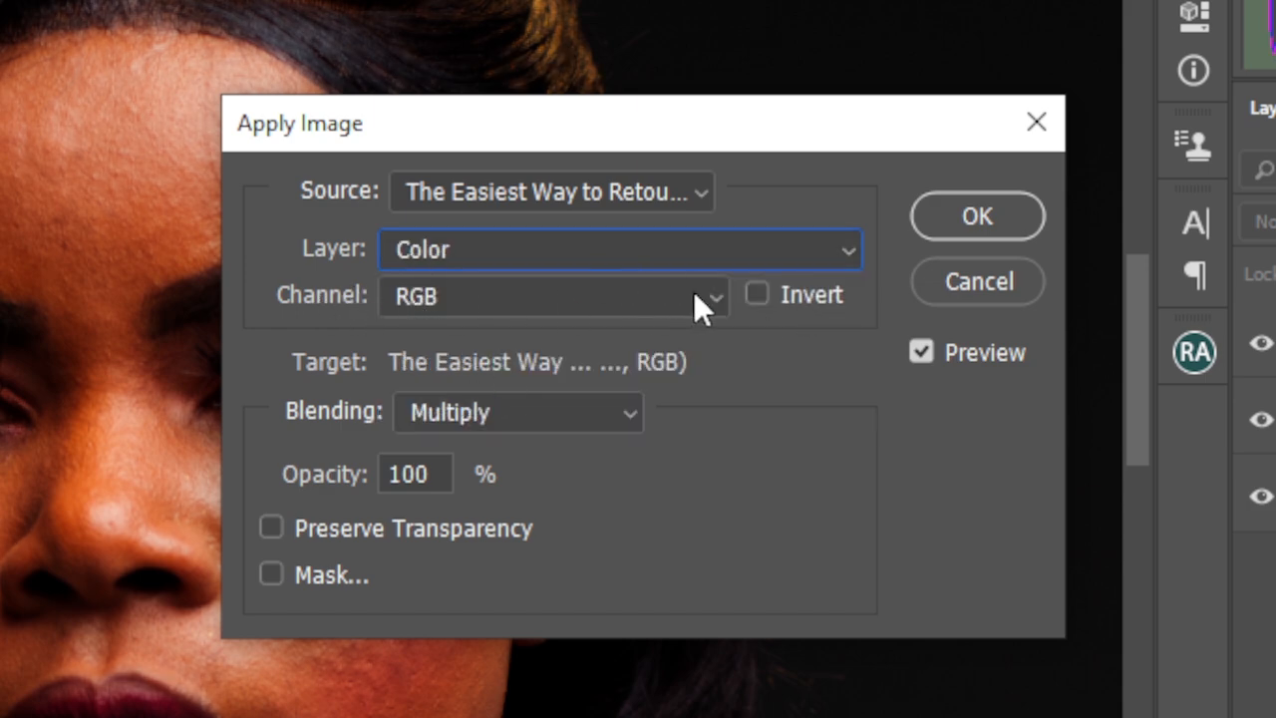
click(598, 413)
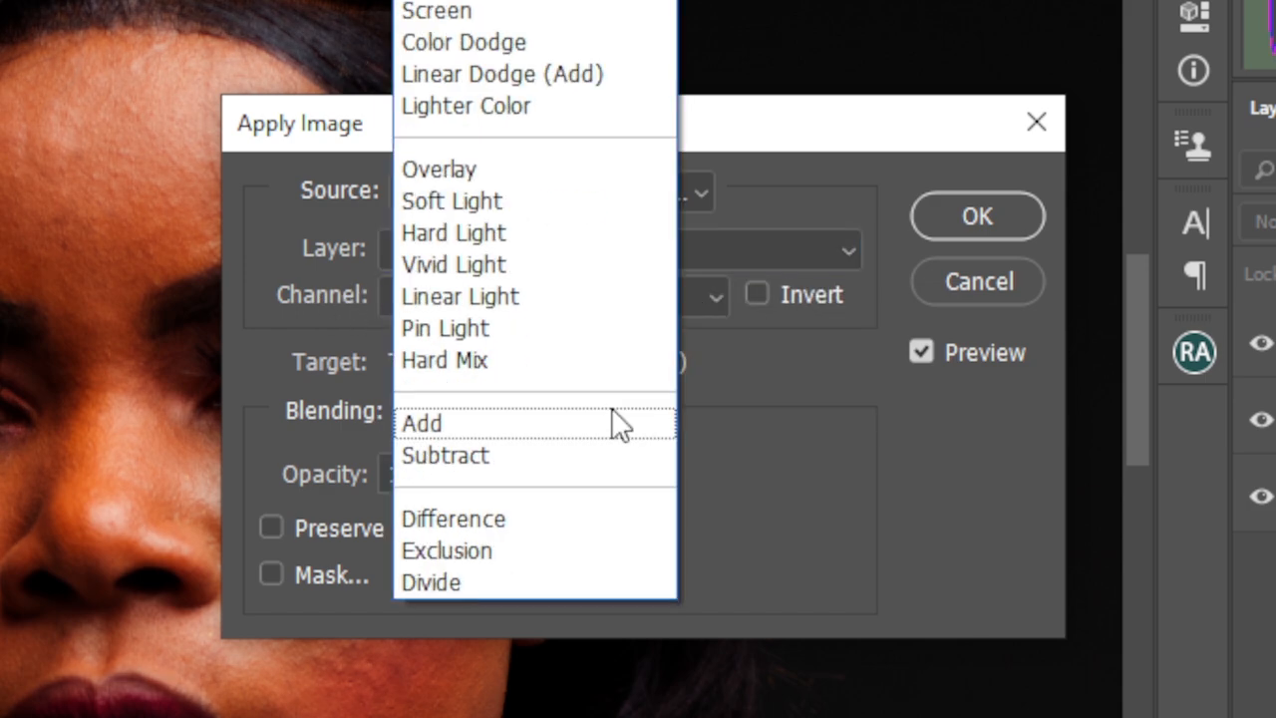
click(479, 449)
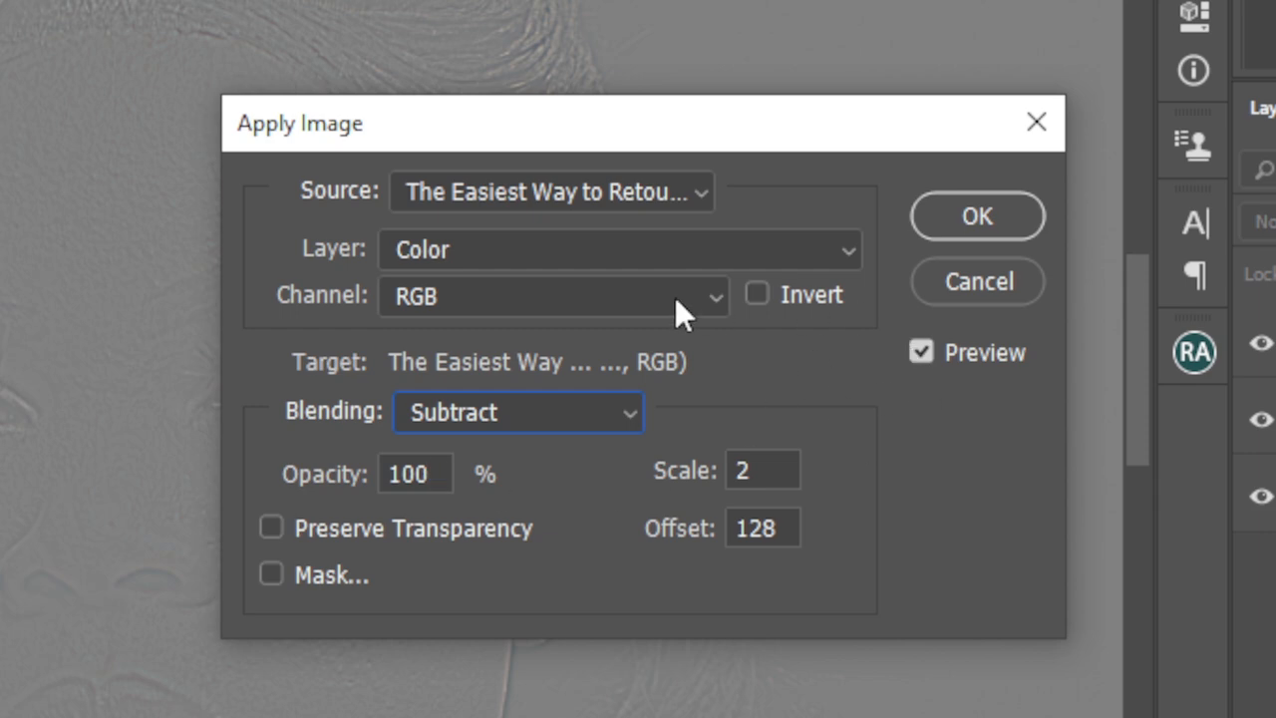
click(979, 214)
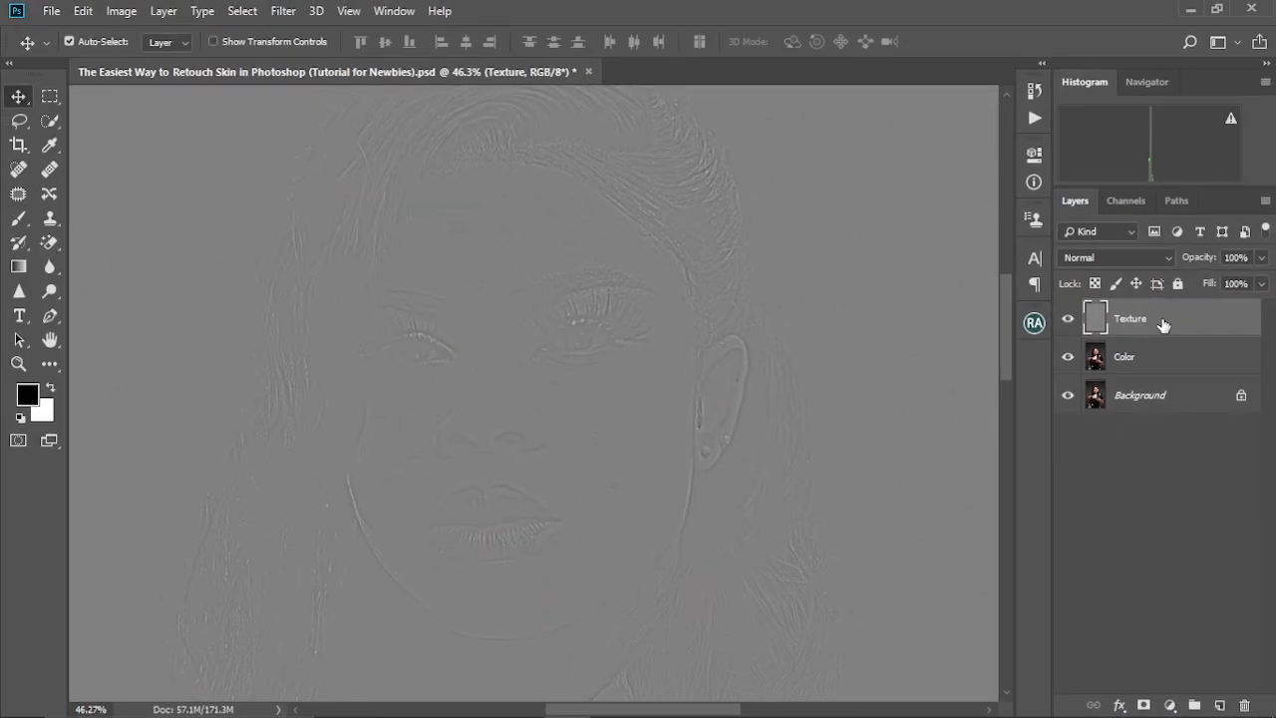
- Set the Texture layer's blend mode to Linear Light and check the result on the whole portrait and the face
click(1167, 254)
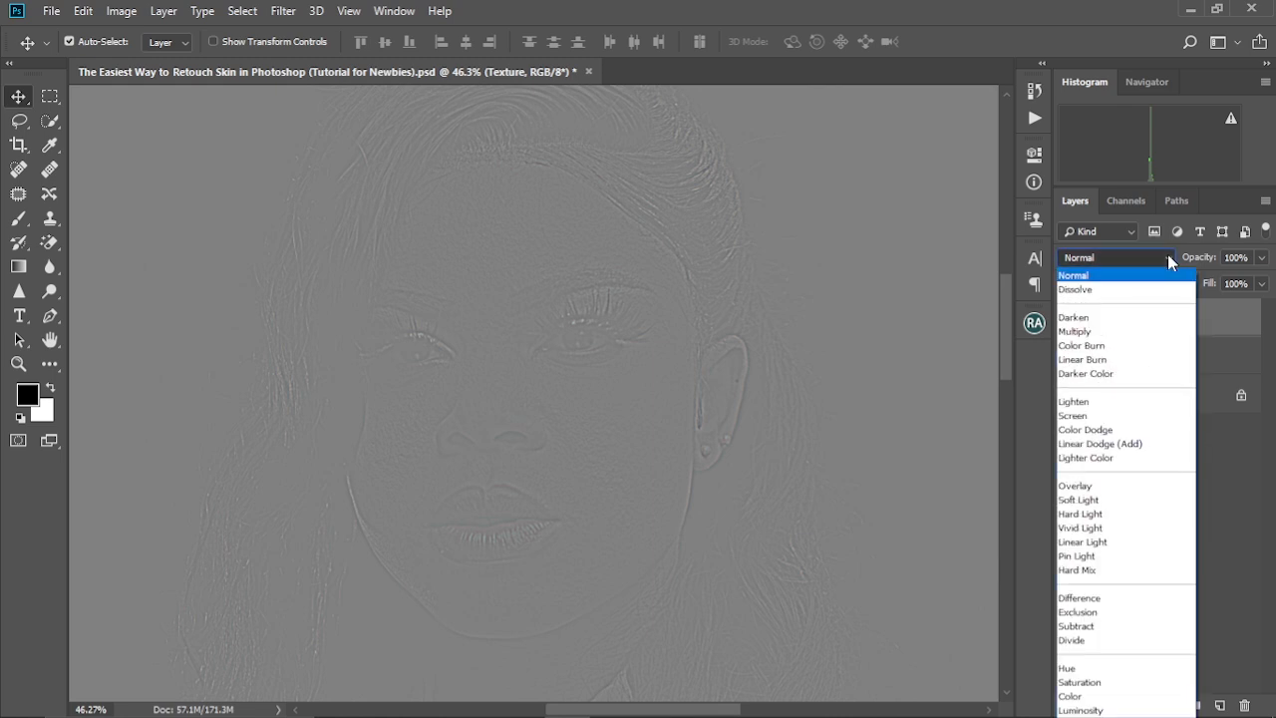
click(1130, 543)
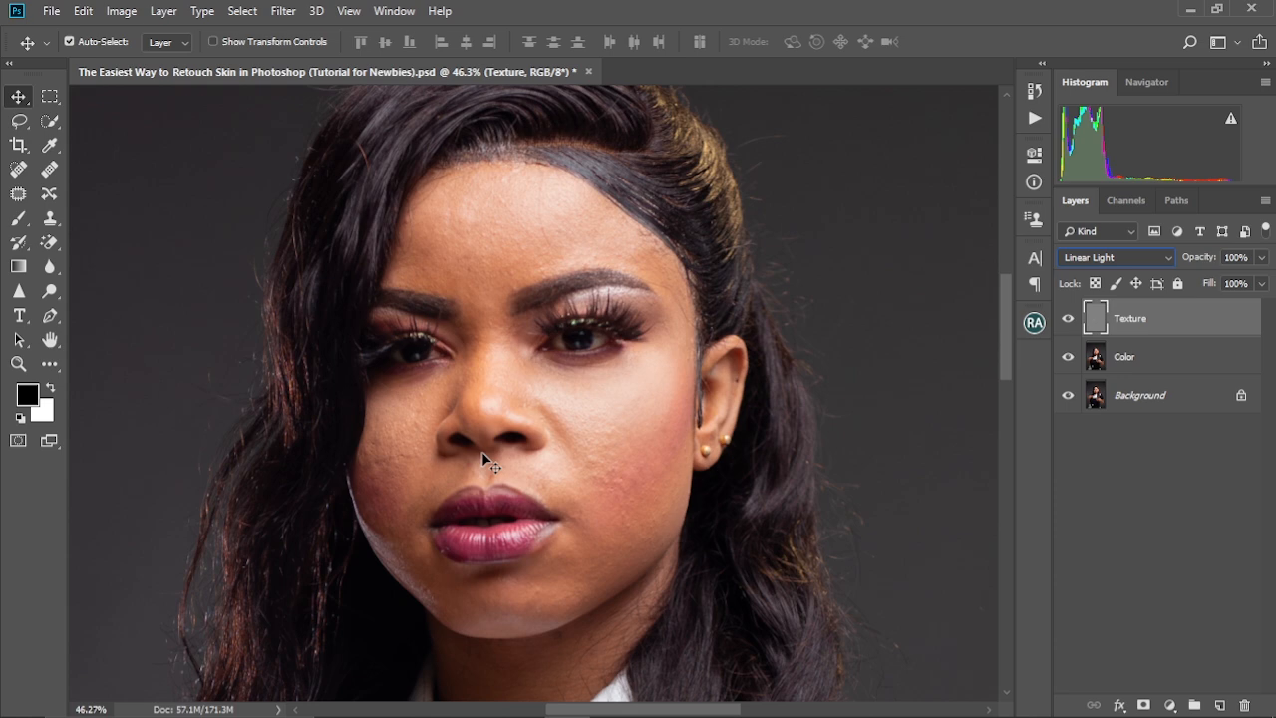
scroll(488, 461, down, 2)
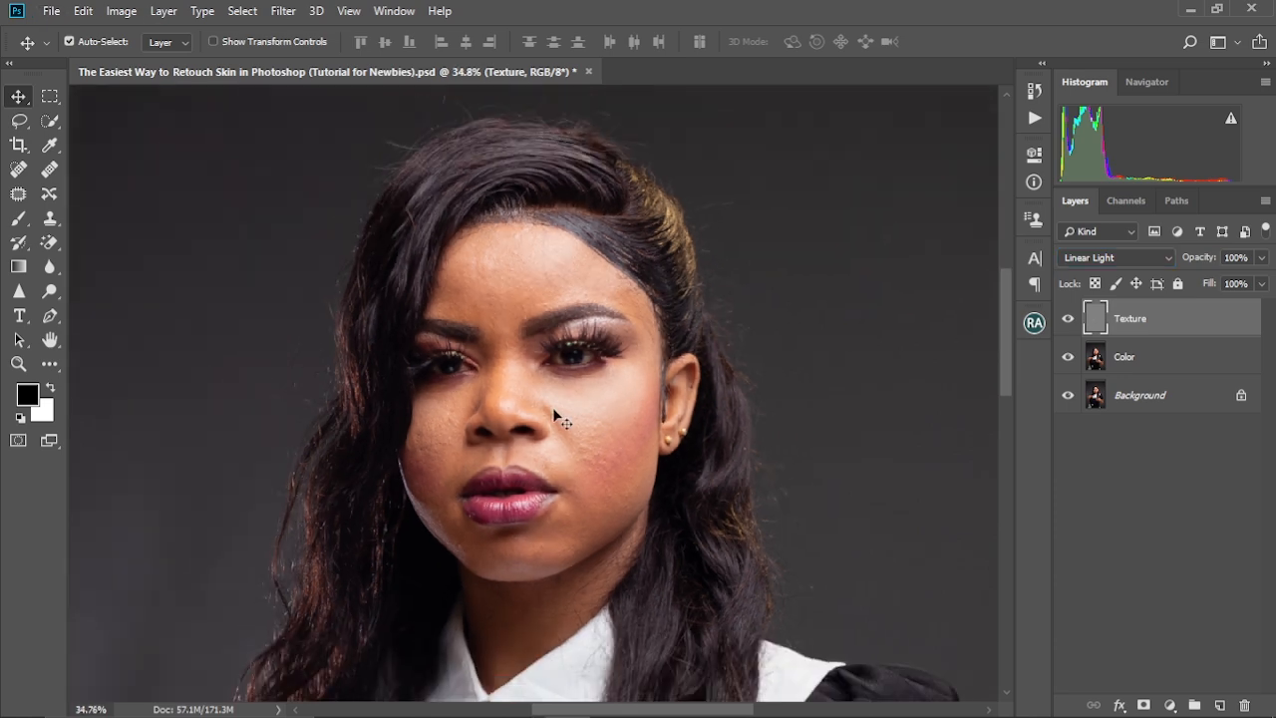
scroll(555, 412, up, 1)
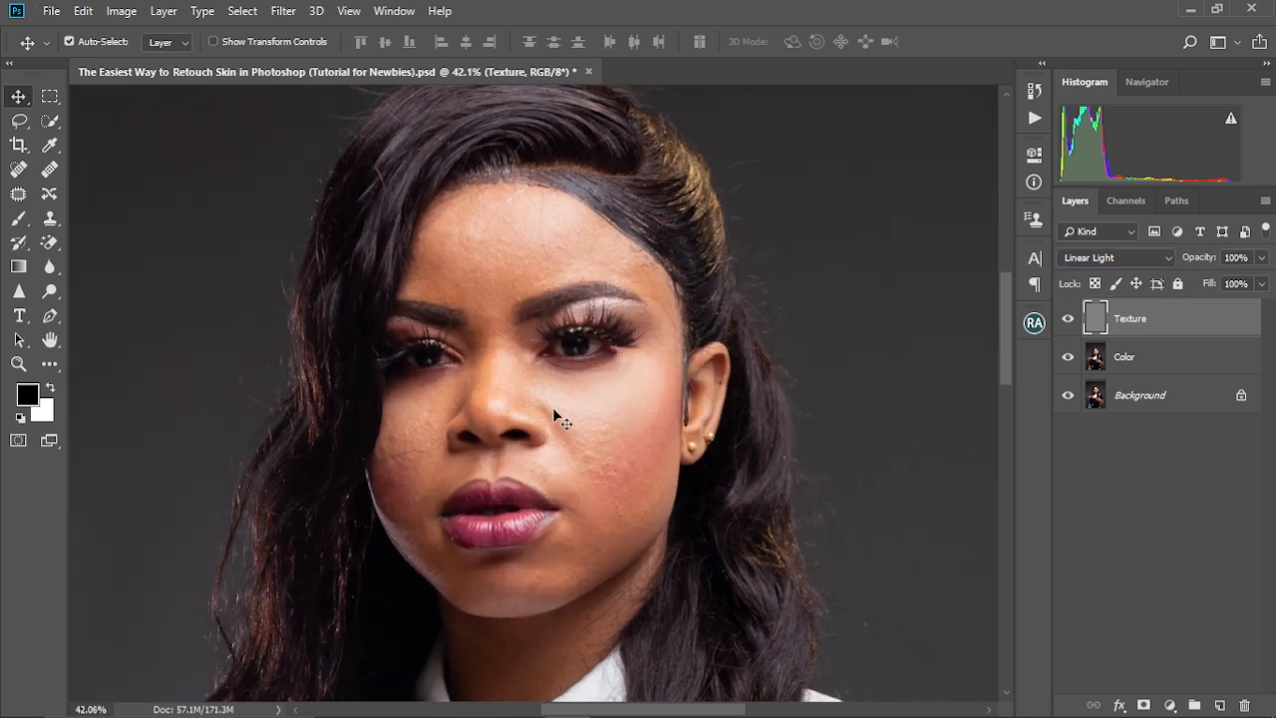
key(ctrl+0)
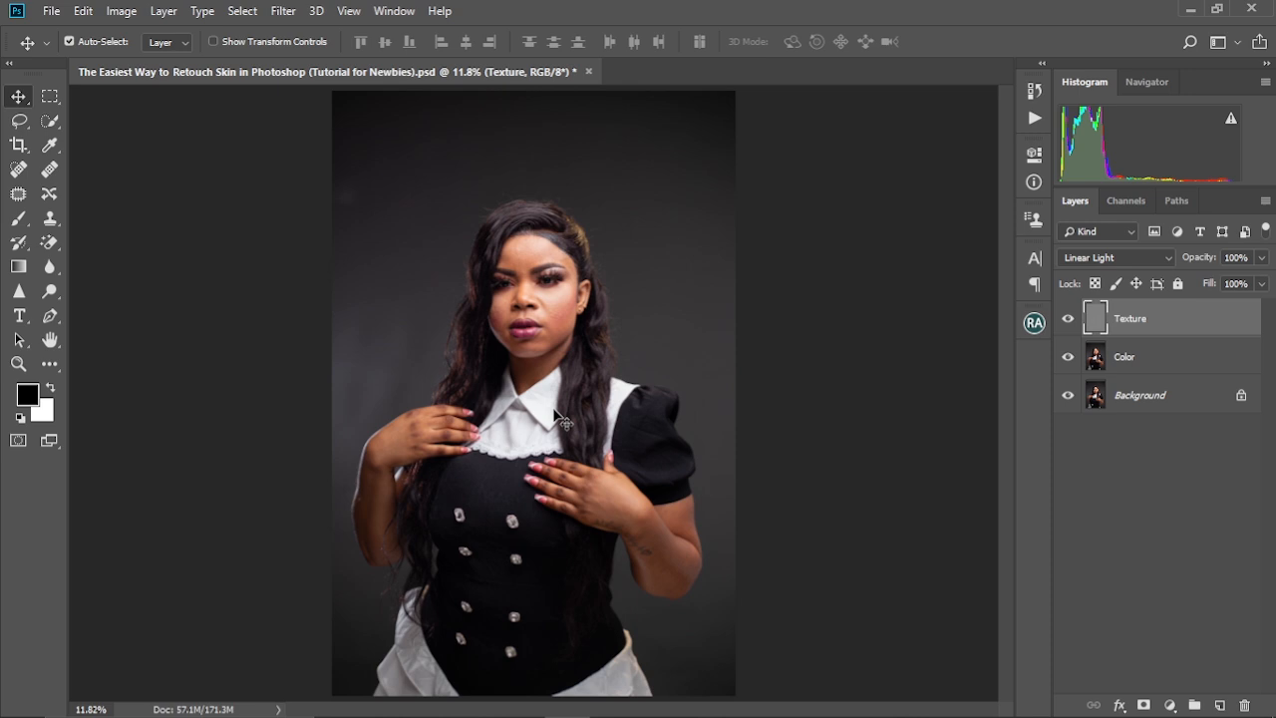
scroll(528, 299, up, 6)
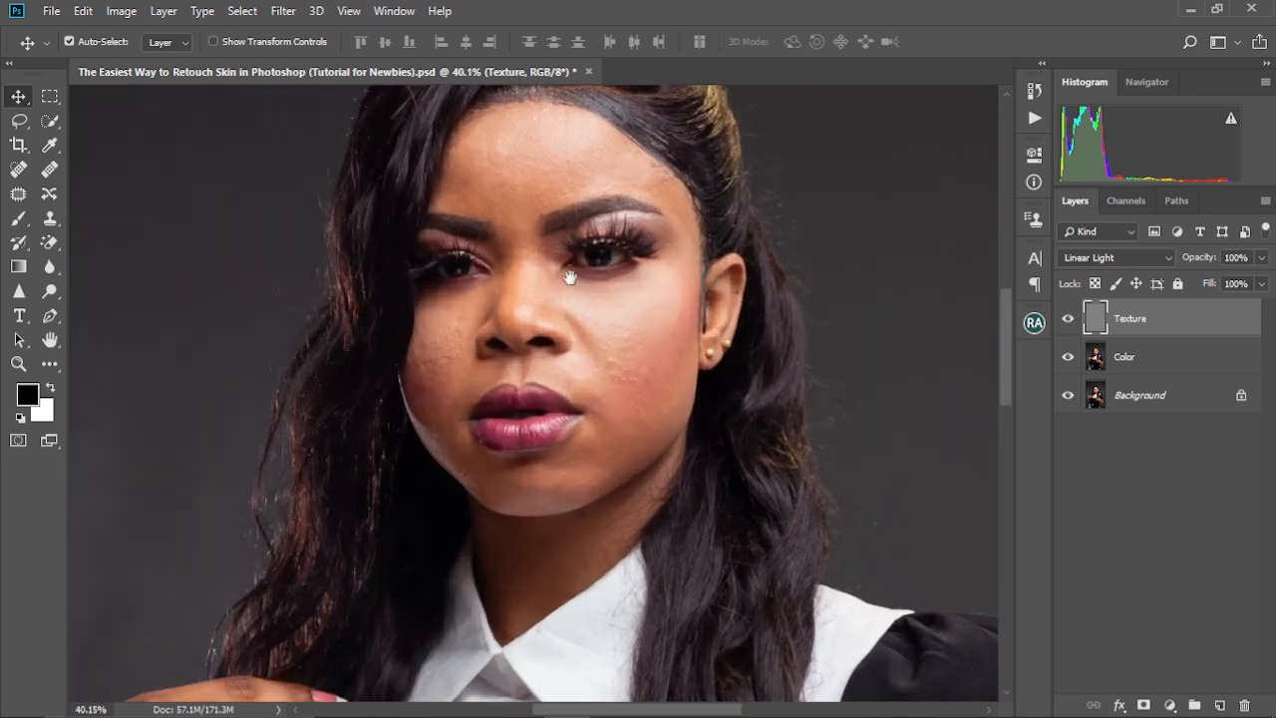
drag(569, 277, 561, 348)
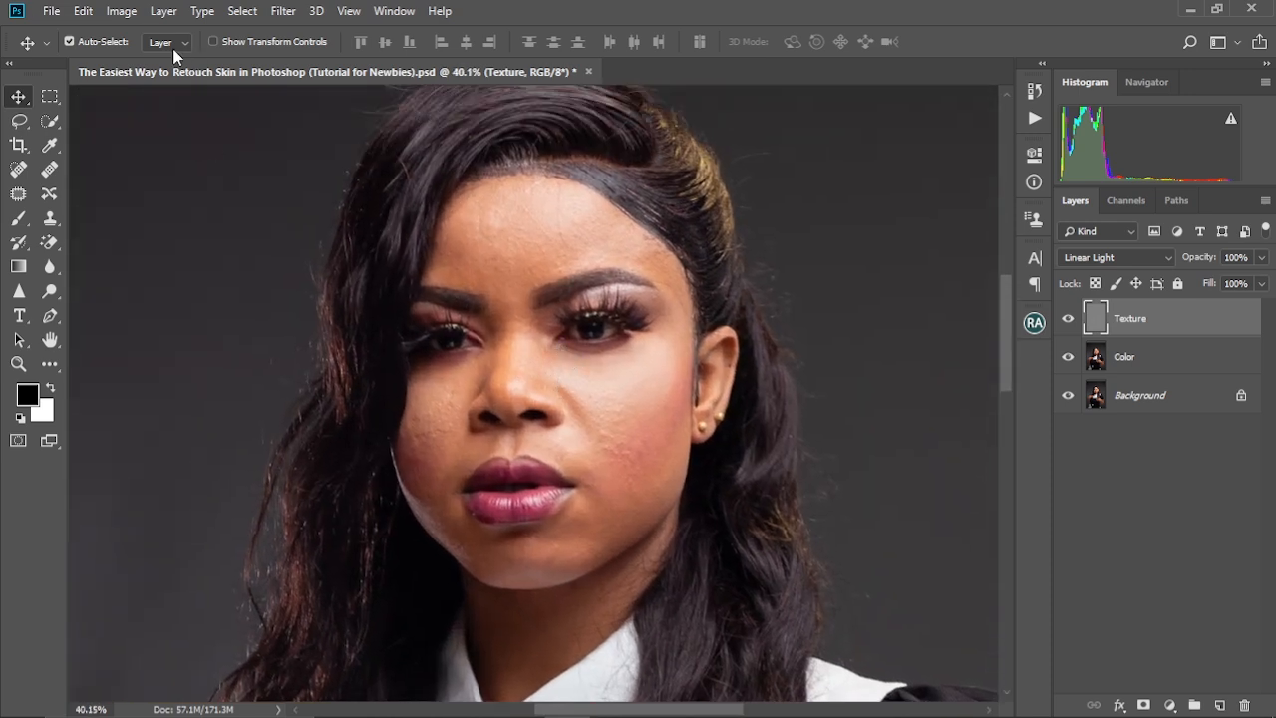
- Check the document's color mode and bit depth, keeping it at 8 Bits/Channel
click(123, 11)
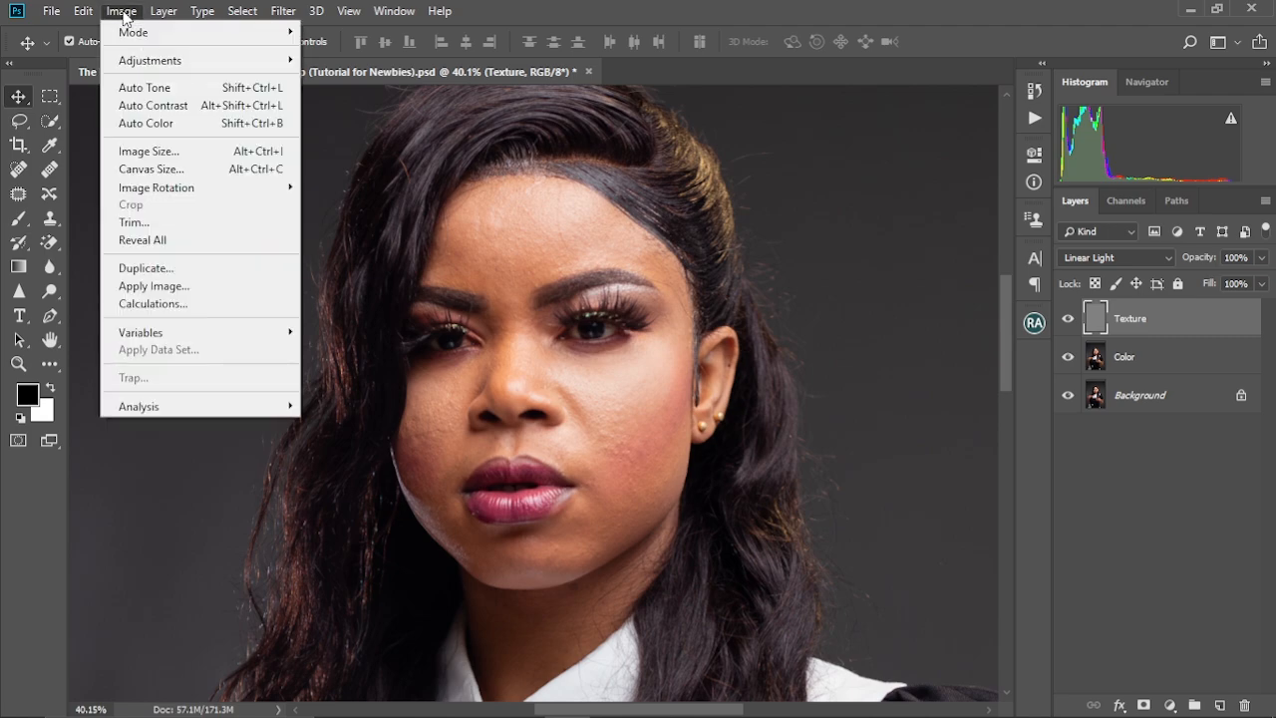
mouse_move(139, 32)
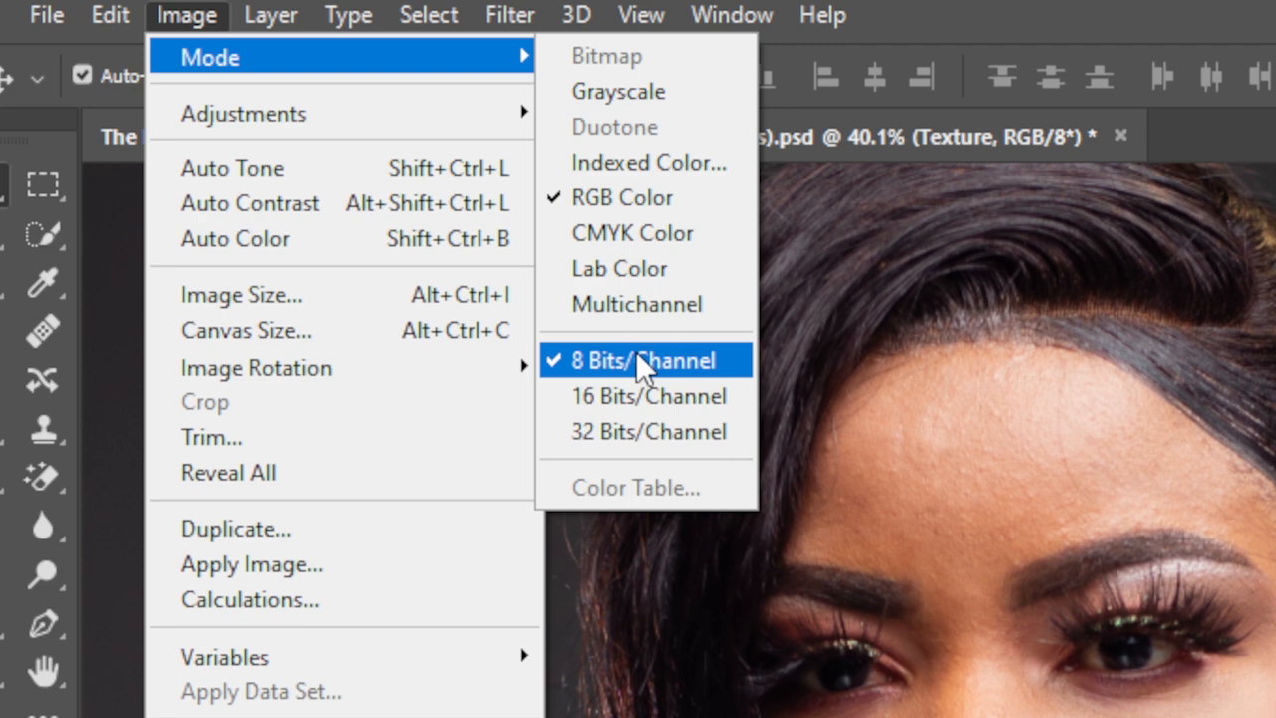
click(636, 354)
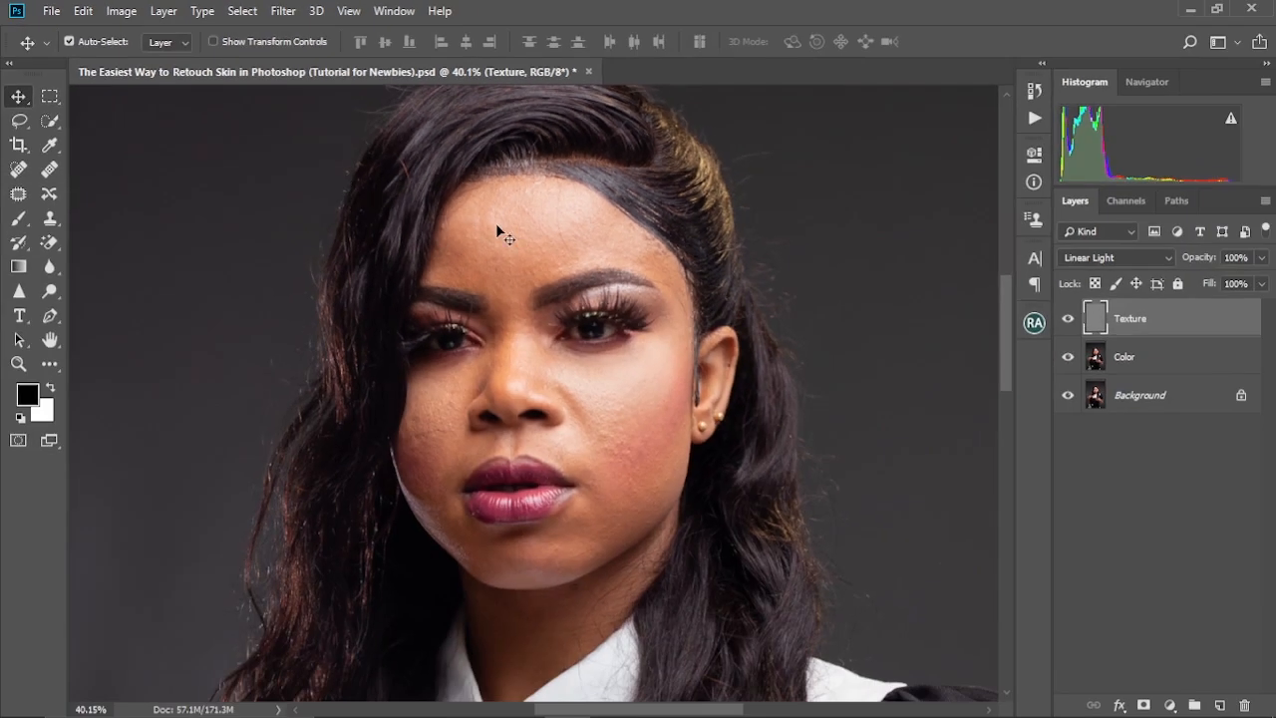
- Group the Texture and Color layers and rename the group as Fs
scroll(528, 301, up, 3)
scroll(528, 301, down, 2)
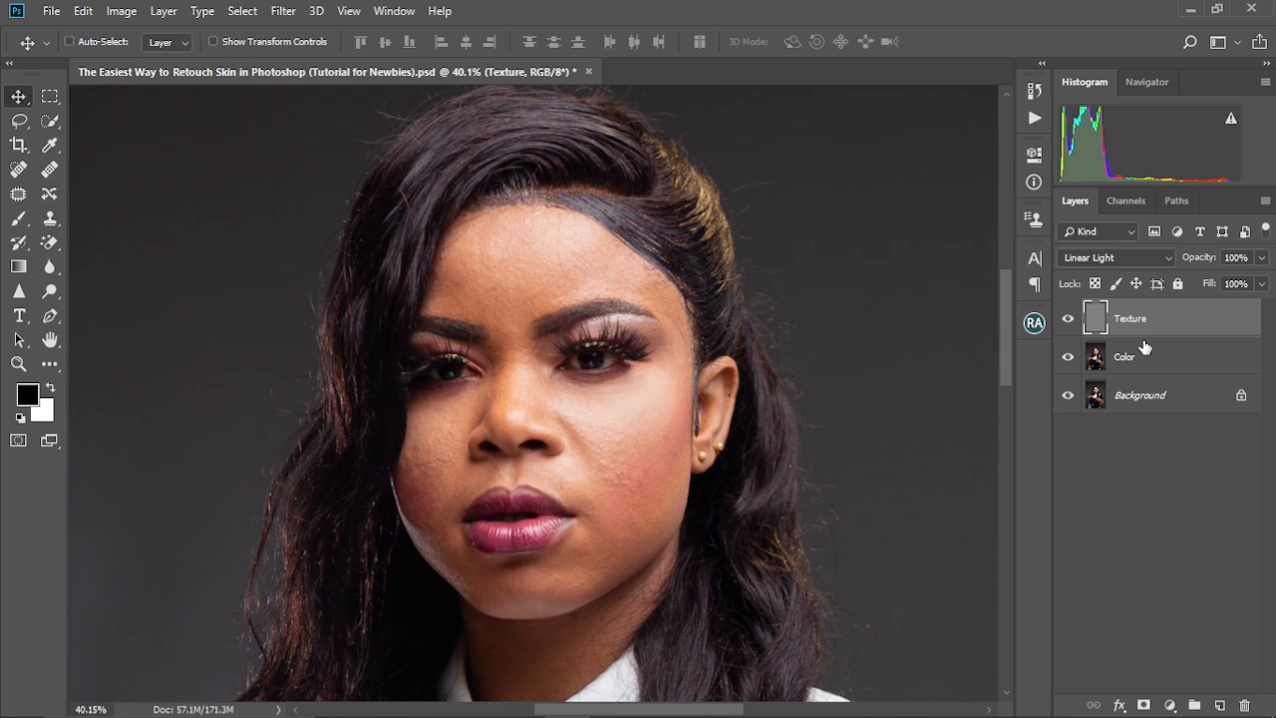
shift+click(1144, 354)
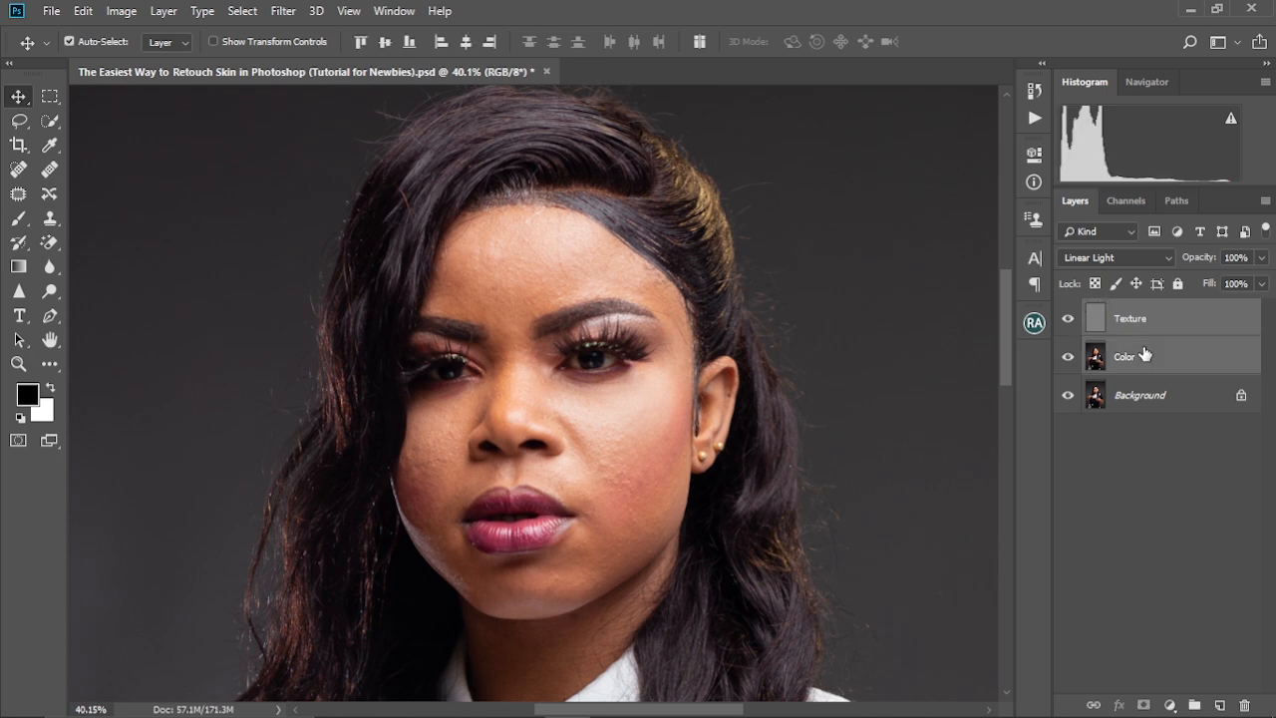
key(ctrl+g)
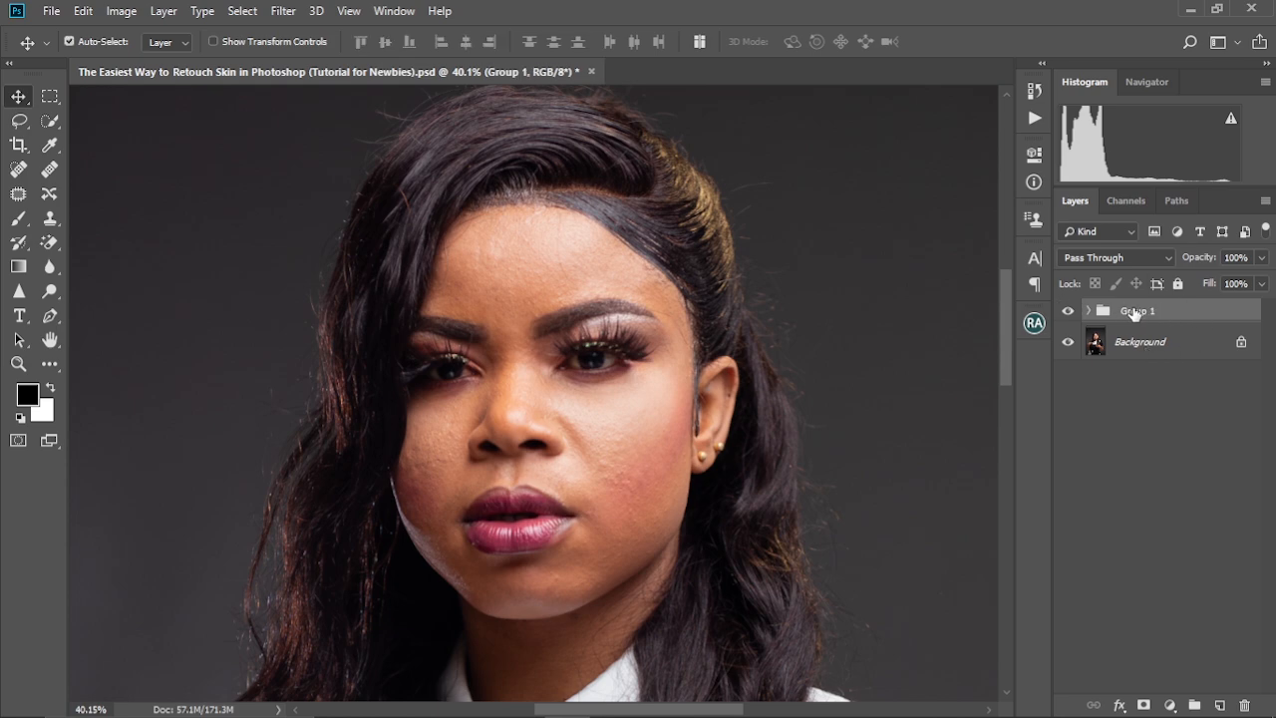
double_click(1135, 312)
key(BackSpace)
key(Return)
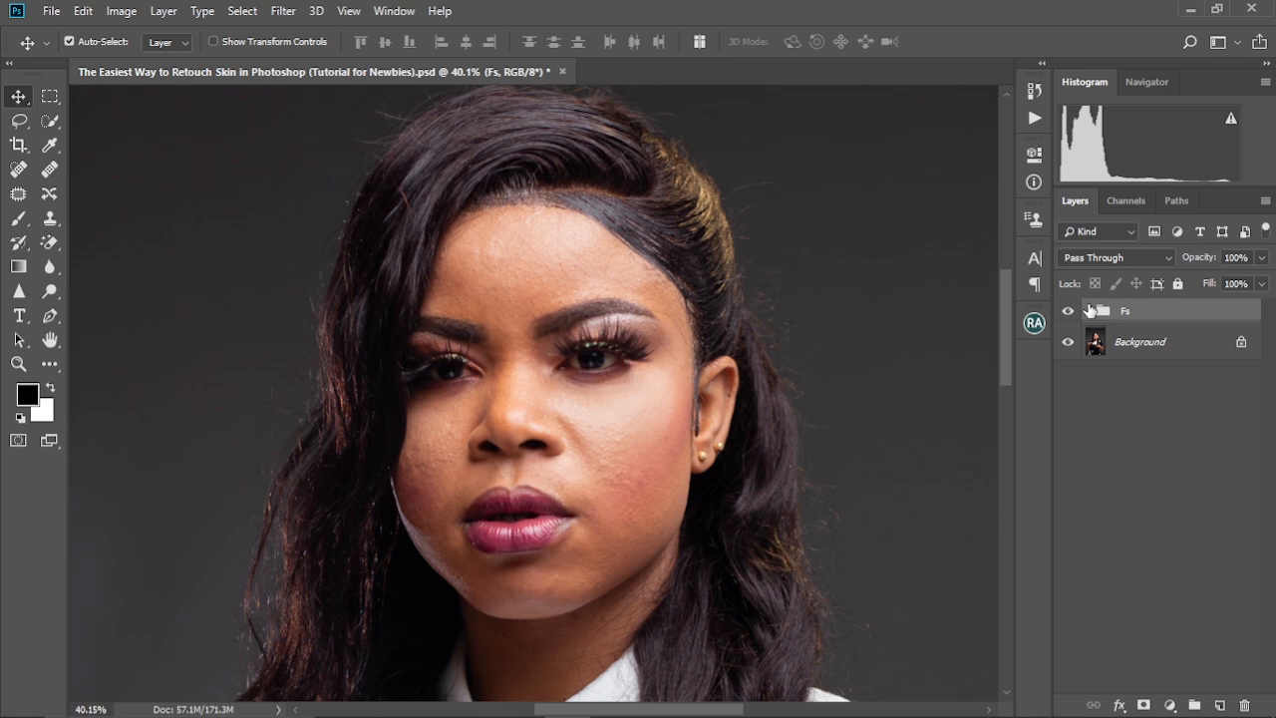
- Expand the Fs group, select the Color layer and activate the Mixer Brush tool
click(1089, 311)
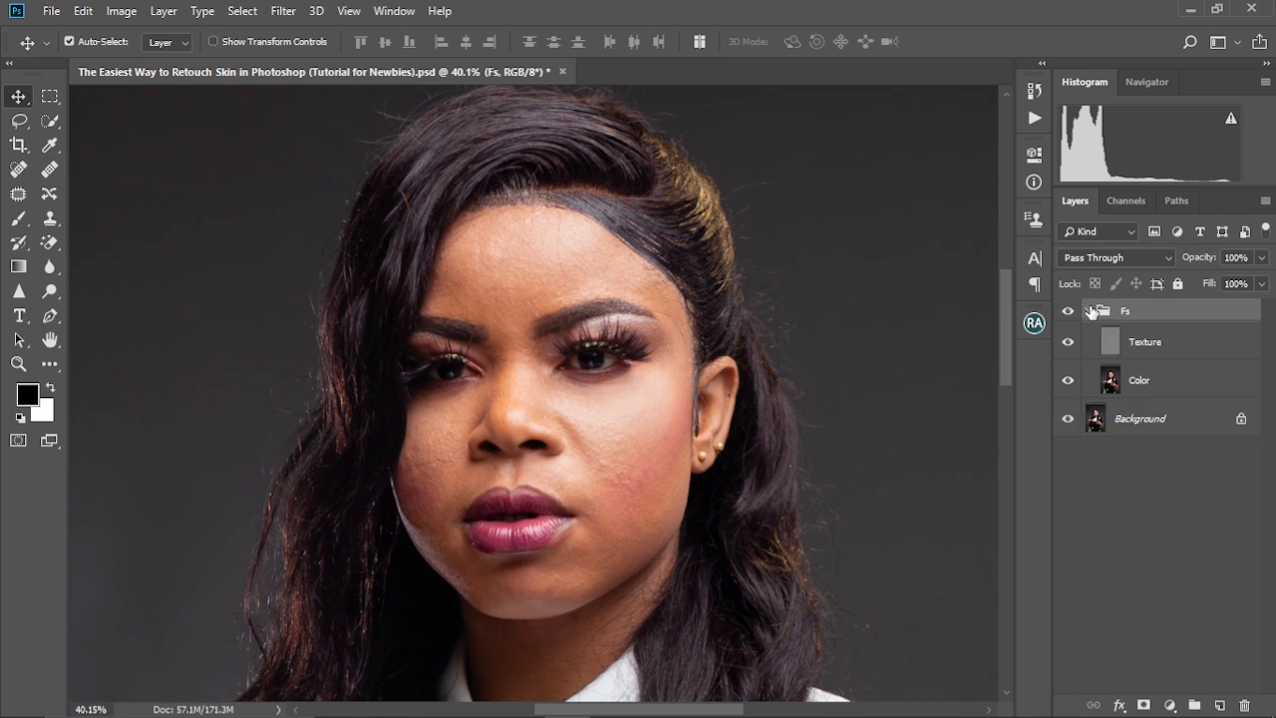
click(1156, 385)
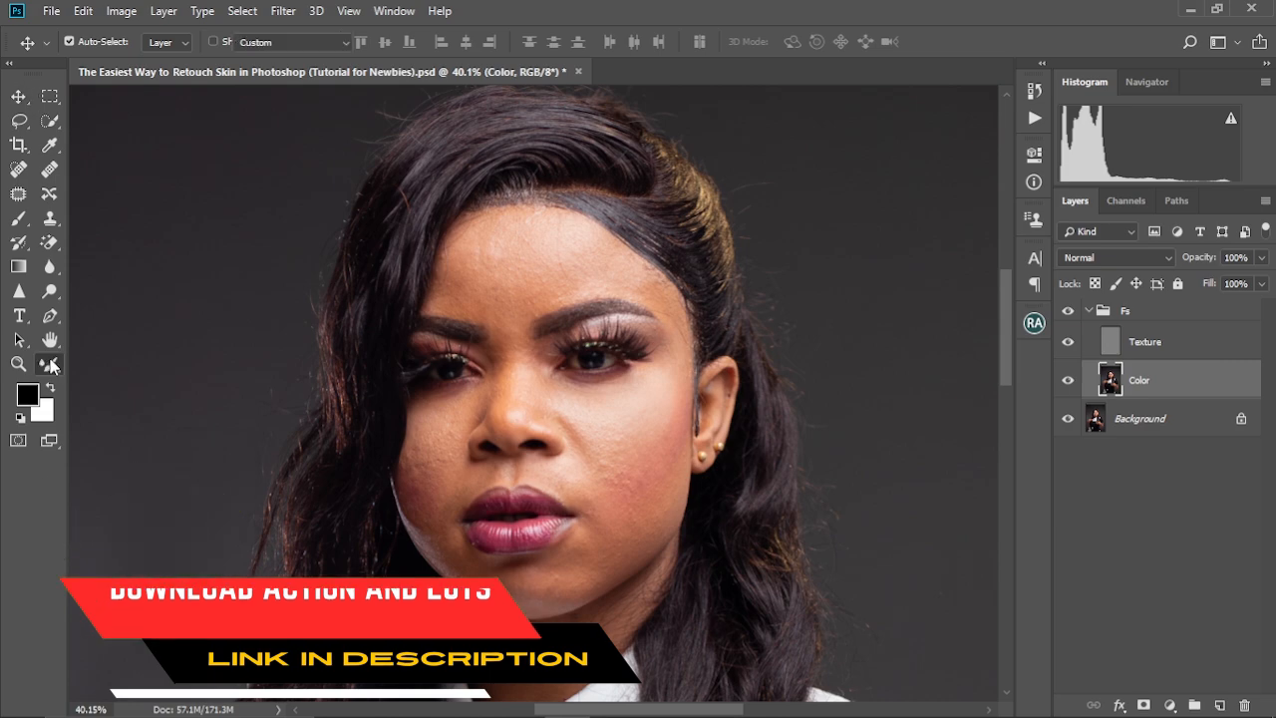
click(49, 364)
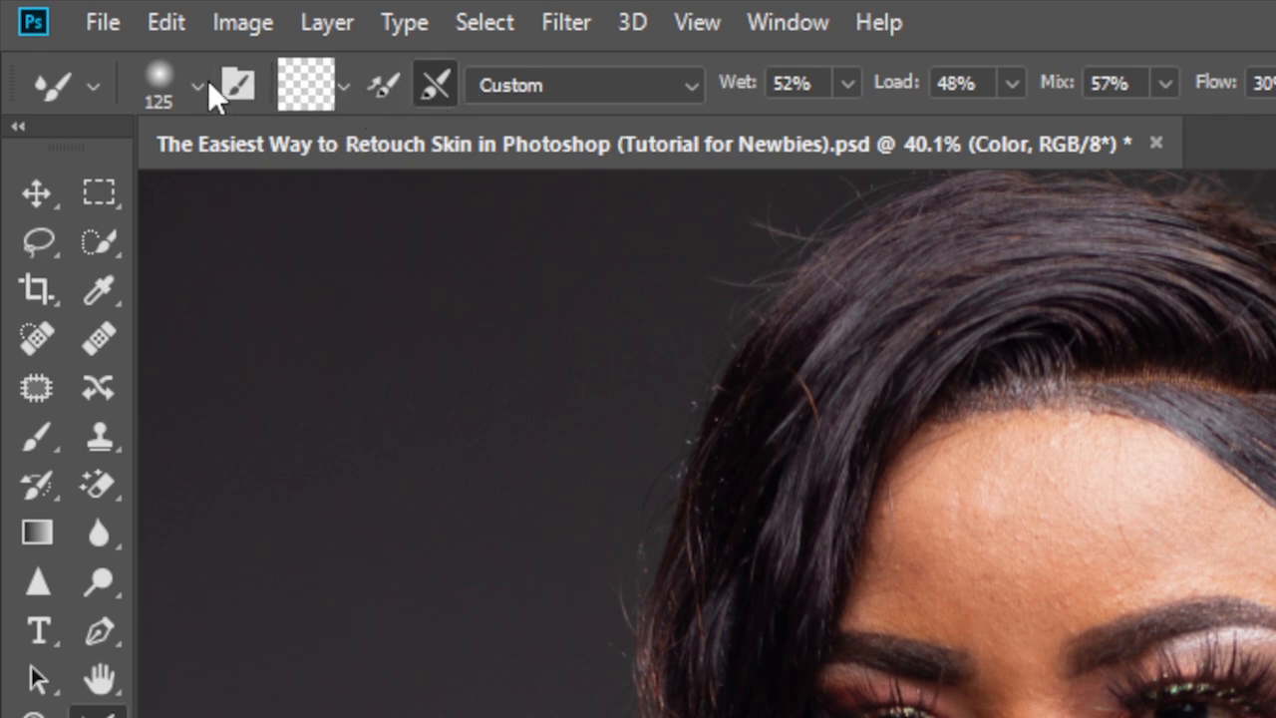
- Clean the Mixer Brush, leave loading after each stroke off, and keep the Custom blending preset
click(343, 84)
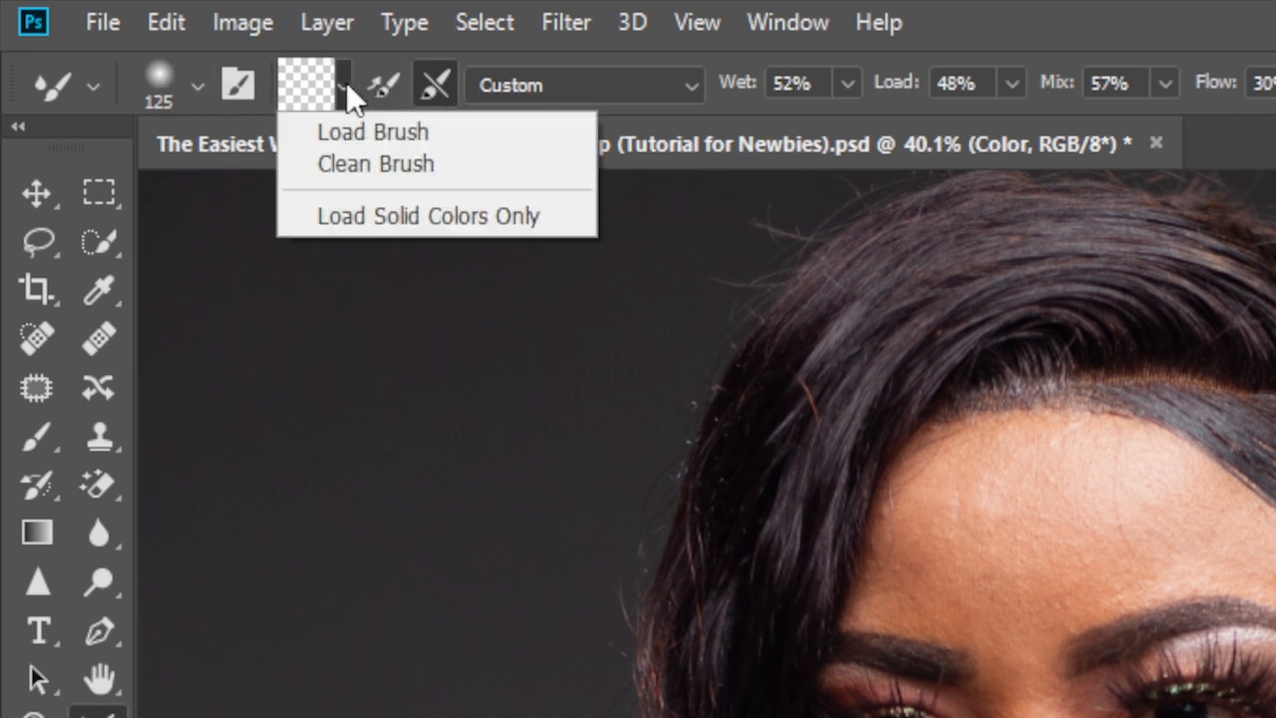
click(353, 164)
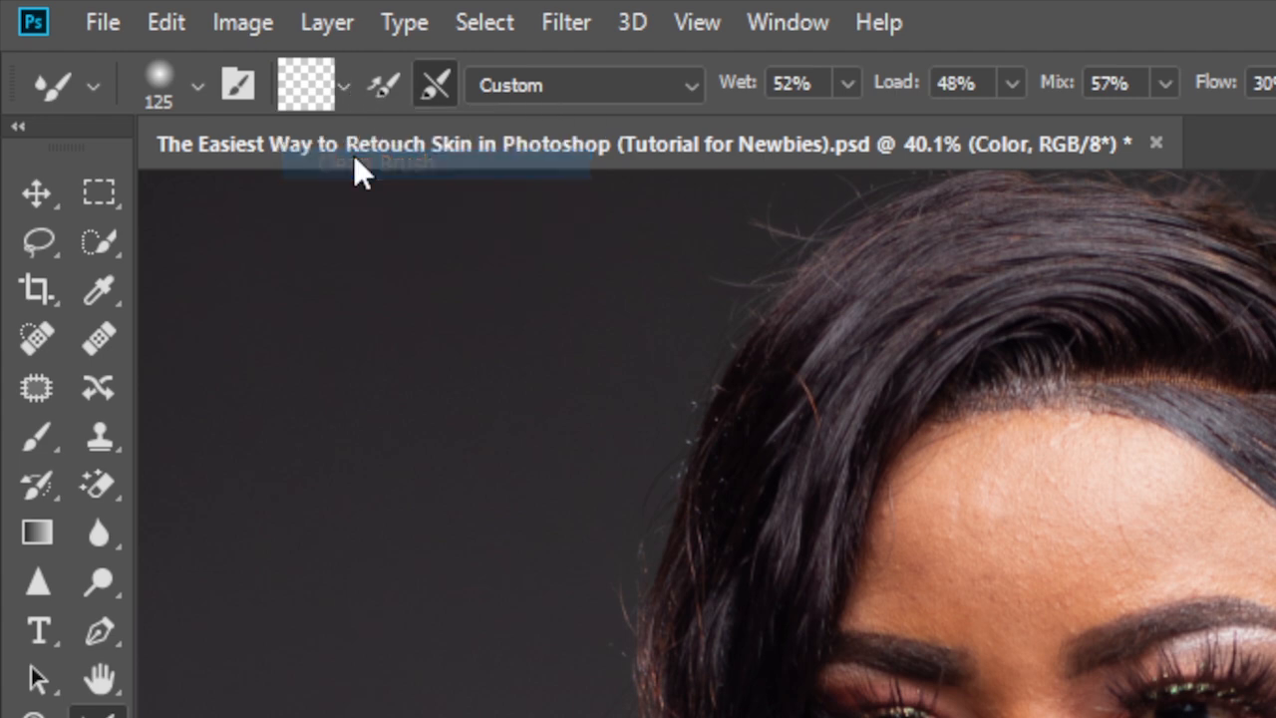
click(381, 88)
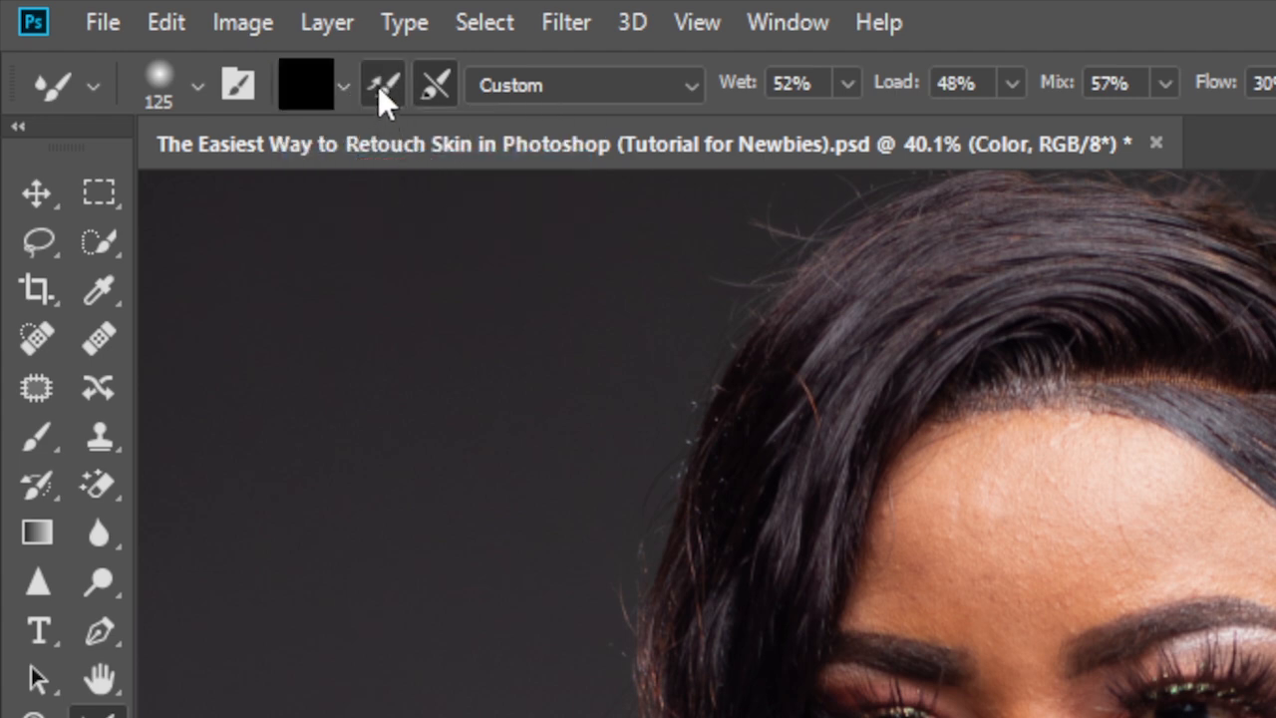
click(378, 87)
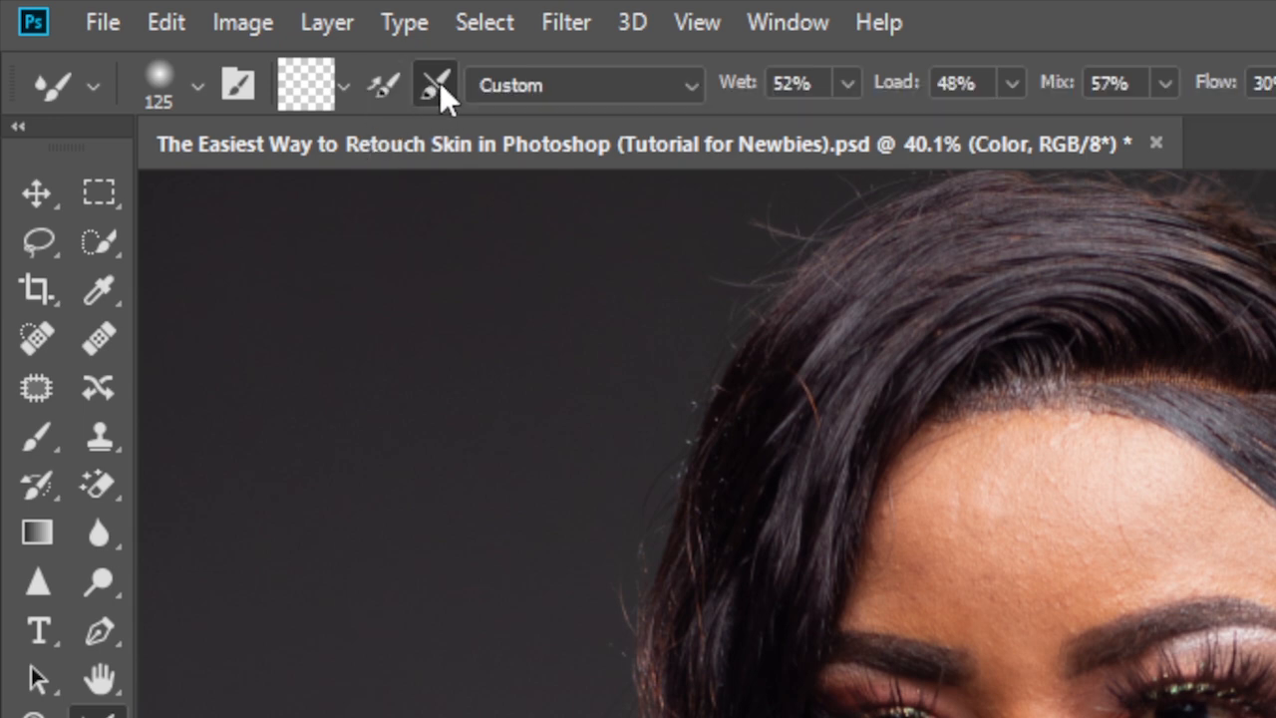
click(682, 87)
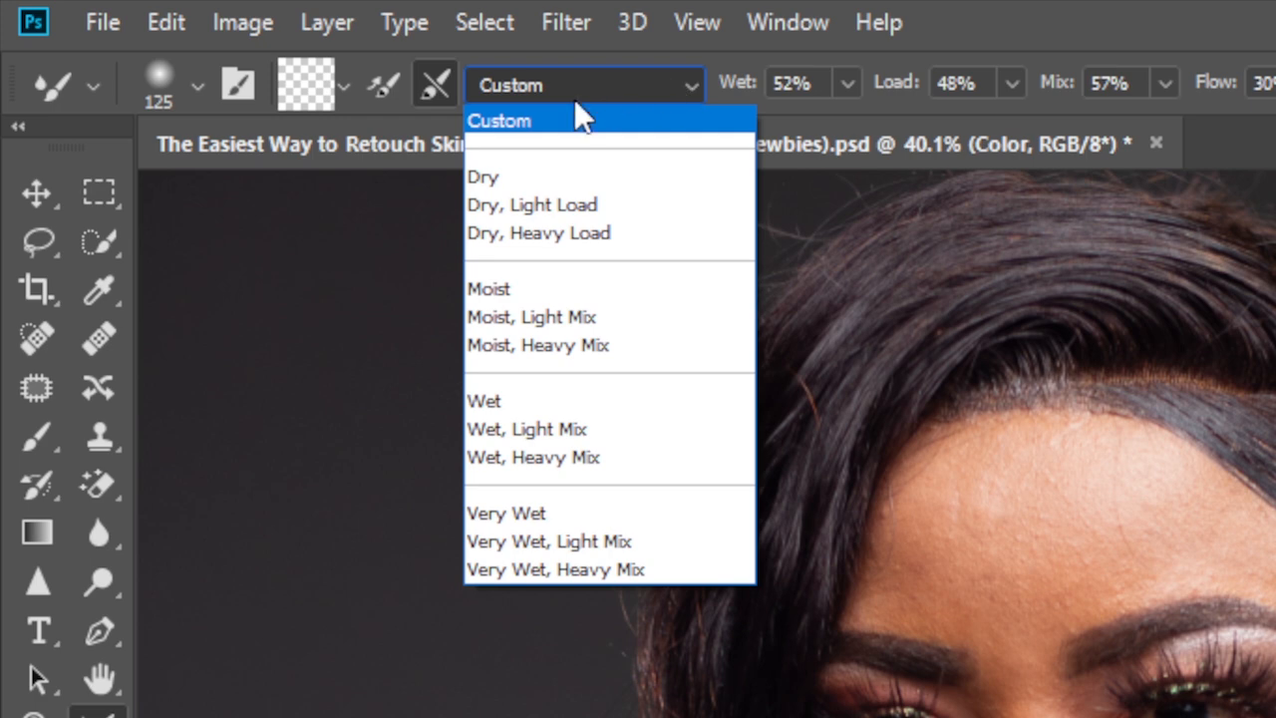
click(544, 124)
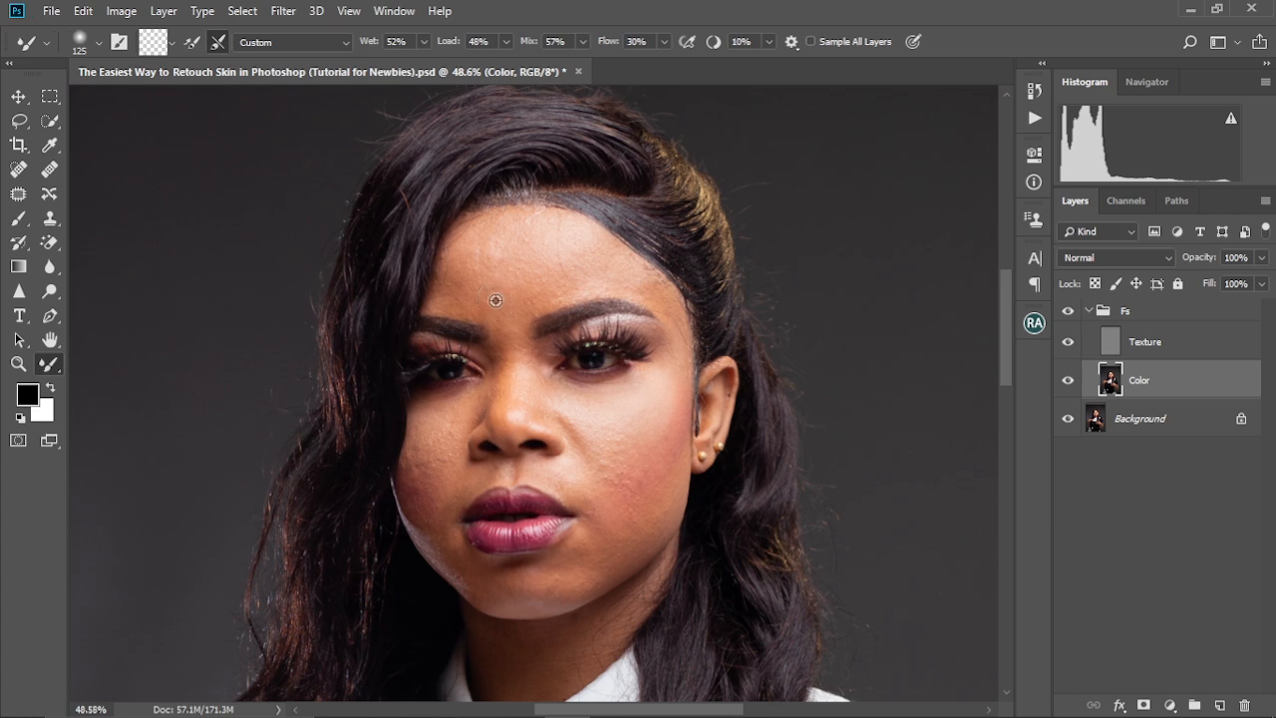
- Blend the uneven tones on the center and hair-covered side of the forehead with the Mixer Brush at size 125
scroll(495, 300, up, 1)
scroll(495, 300, down, 1)
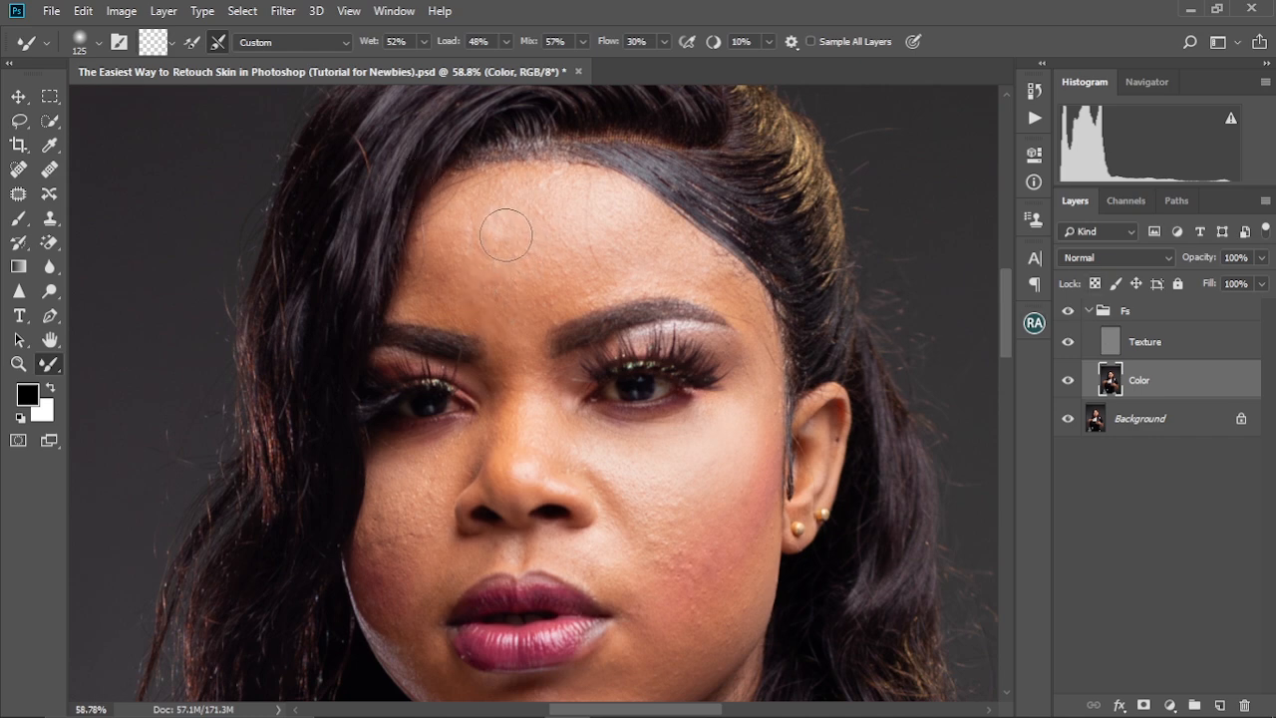
key(bracketright)
key(bracketleft)
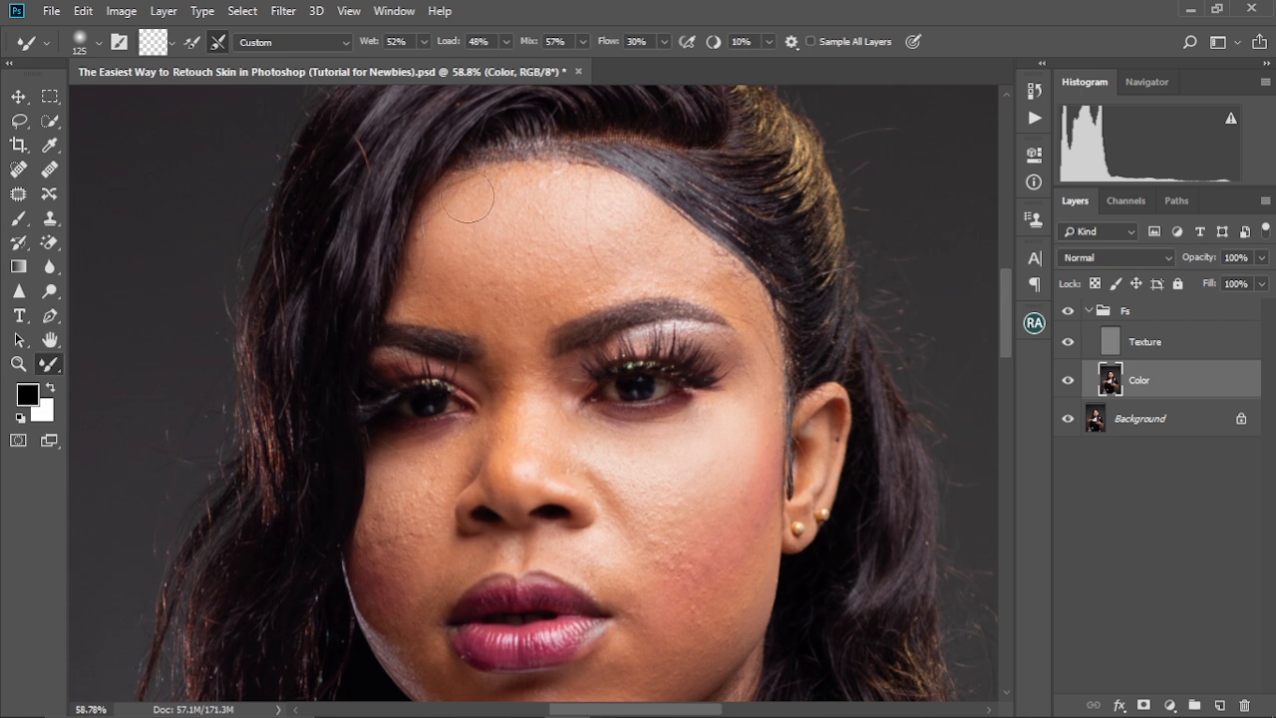
mouse_move(467, 229)
mouse_down()
mouse_move(506, 194)
mouse_move(490, 193)
mouse_move(560, 184)
mouse_move(487, 192)
mouse_move(564, 179)
mouse_move(523, 189)
mouse_move(495, 243)
mouse_up()
drag(430, 267, 457, 204)
- Smooth the skin tones on the upper forehead along the hairline with the Mixer Brush at about size 100
key(bracketleft)
key(bracketleft)
key(bracketright)
key(bracketright)
key(bracketleft)
key(bracketleft)
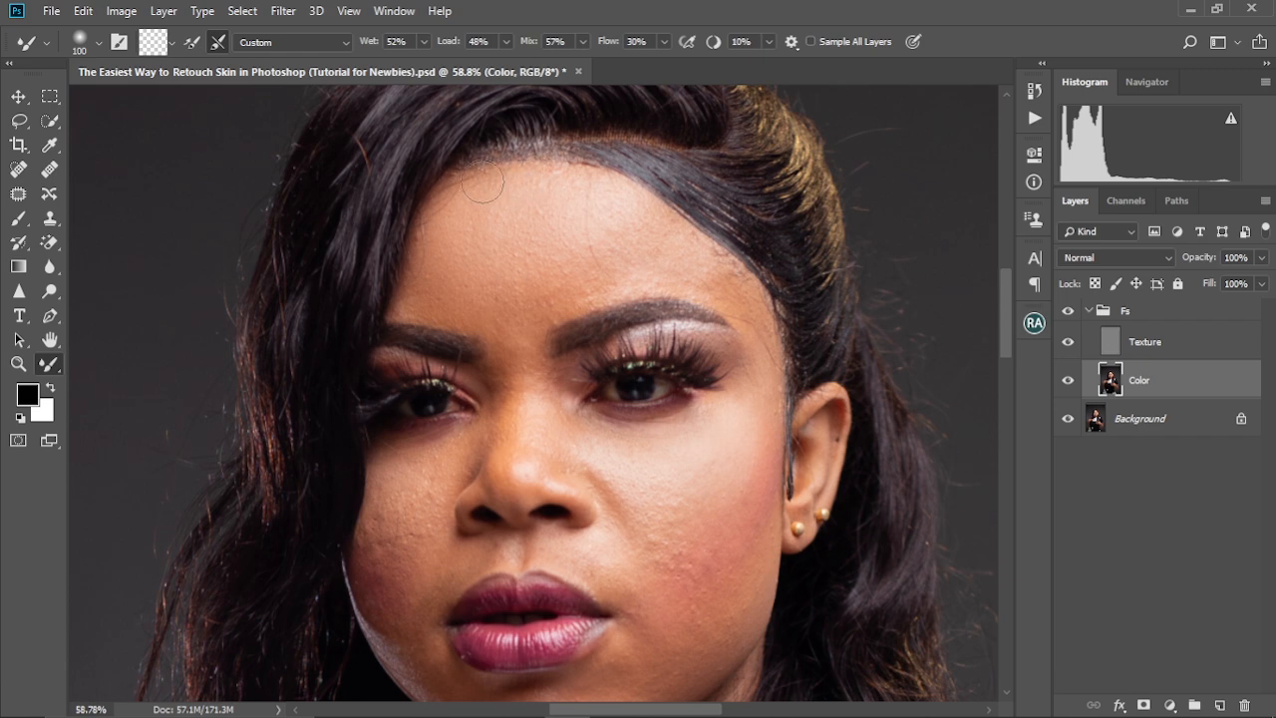
key(bracketright)
key(bracketright)
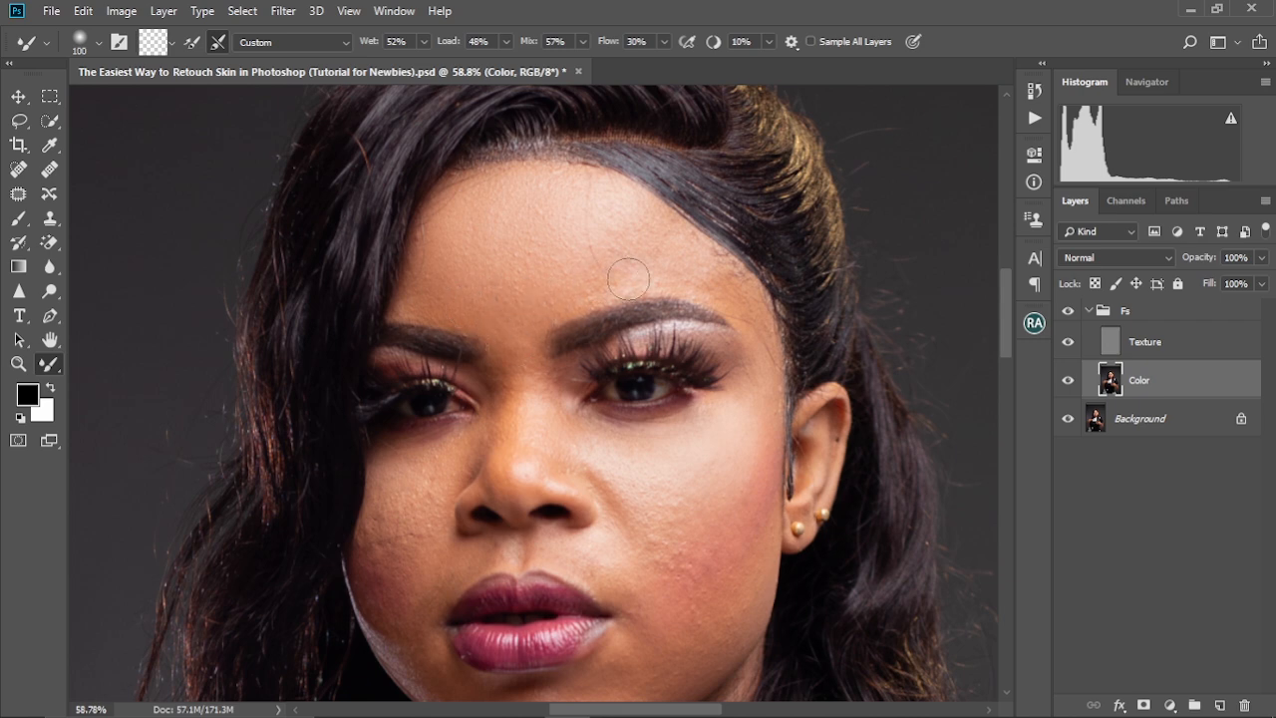
- Blend the forehead tones above the fully visible eyebrow with the Mixer Brush, varying its size between 80 and 125
key(bracketright)
key(bracketright)
key(bracketleft)
key(bracketleft)
key(bracketright)
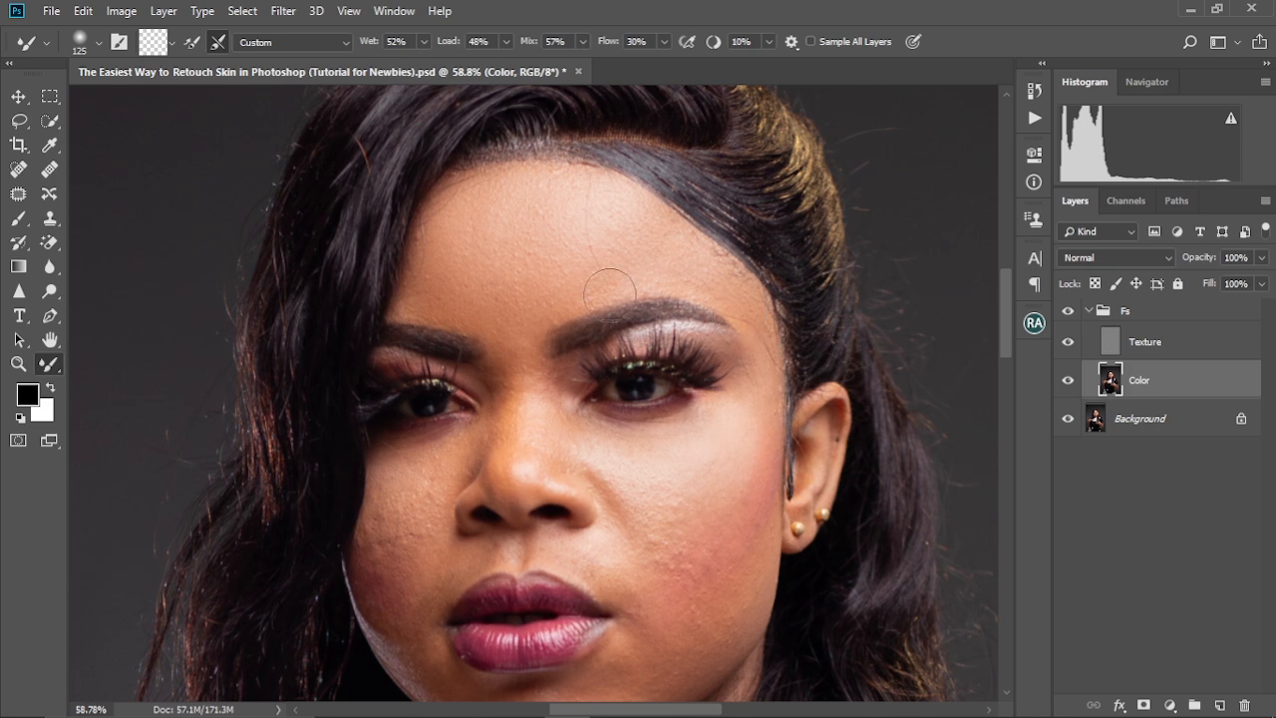
key(bracketleft)
key(bracketleft)
key(bracketleft)
key(bracketleft)
key(bracketright)
key(bracketright)
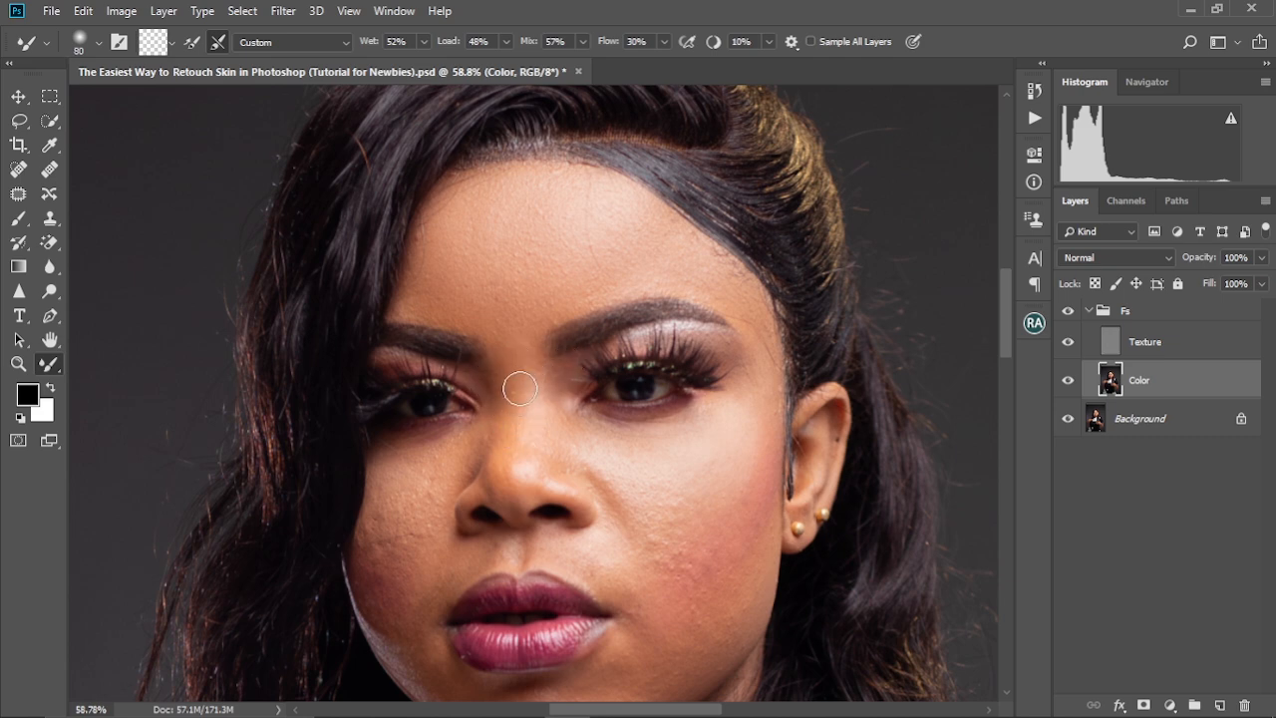
- Smooth the bridge of the nose and the skin beside the inner eye corners with Mixer Brush sizes from 60 to 100
key(bracketleft)
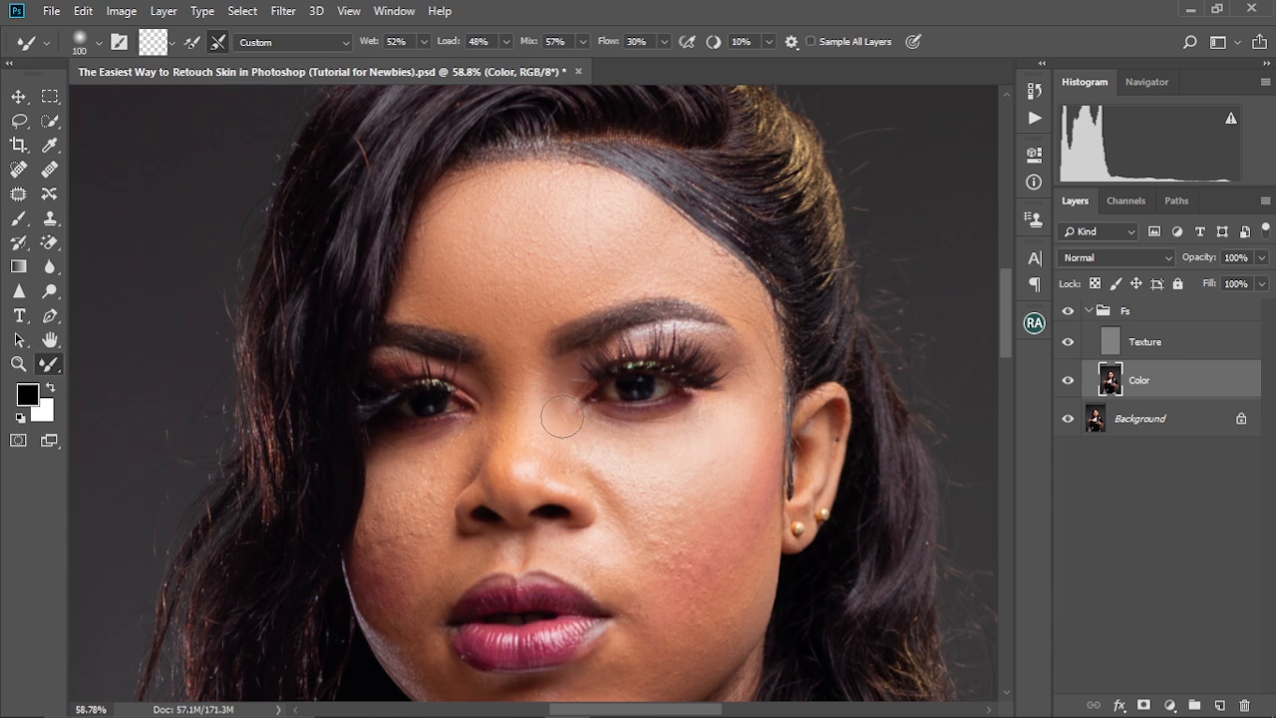
key(bracketright)
key(bracketright)
key(bracketleft)
key(bracketleft)
key(bracketleft)
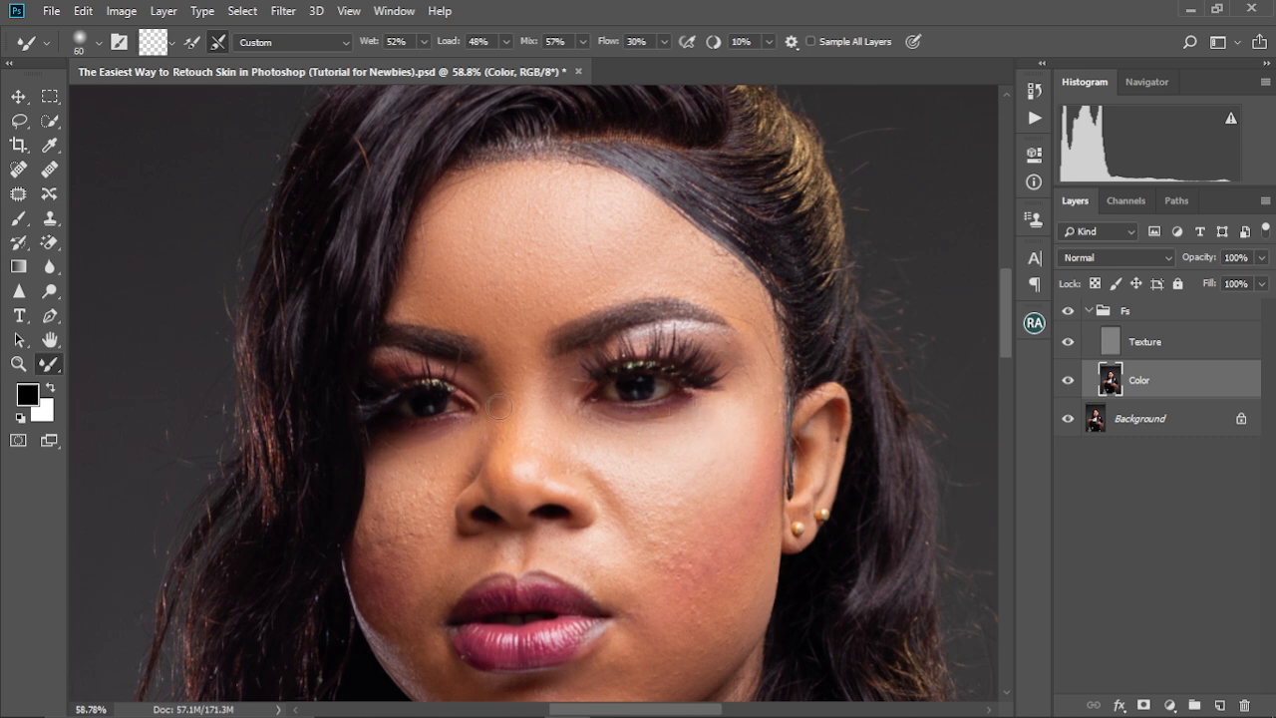
key(bracketright)
key(bracketright)
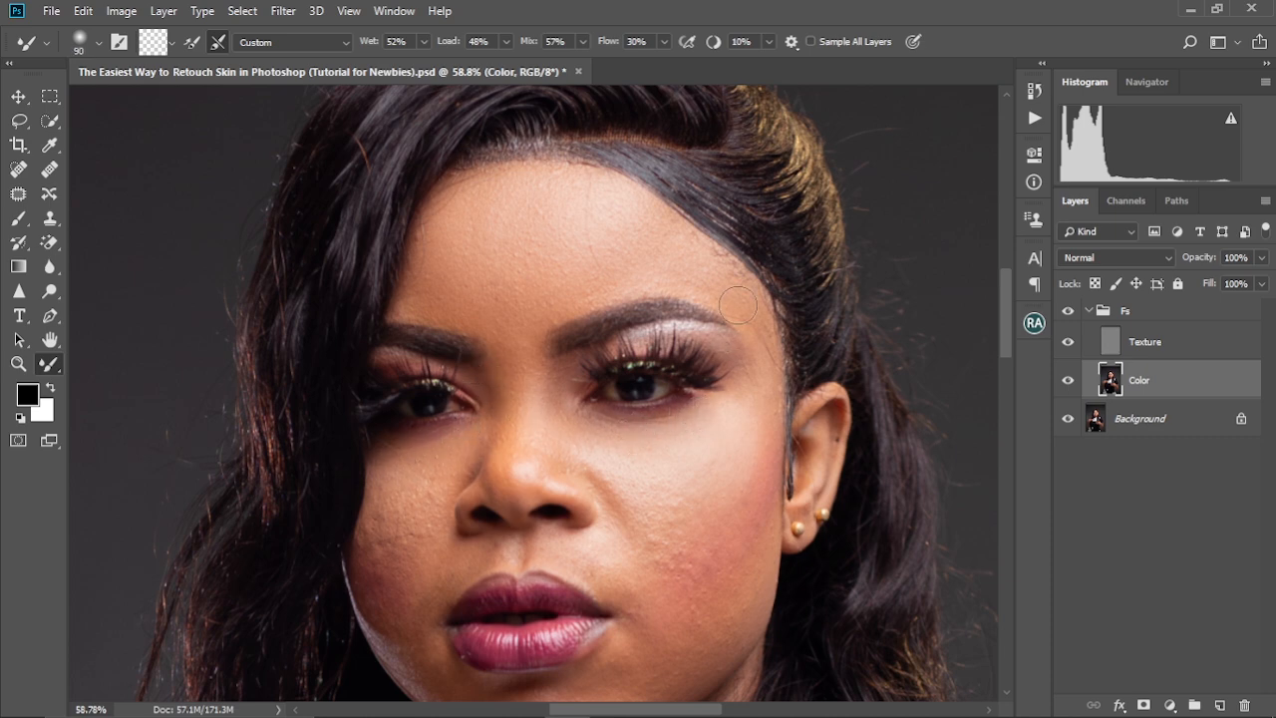
- Even out the blotchy tones on both cheeks with the Mixer Brush, using sizes between 70 and 125
scroll(398, 548, down, 2)
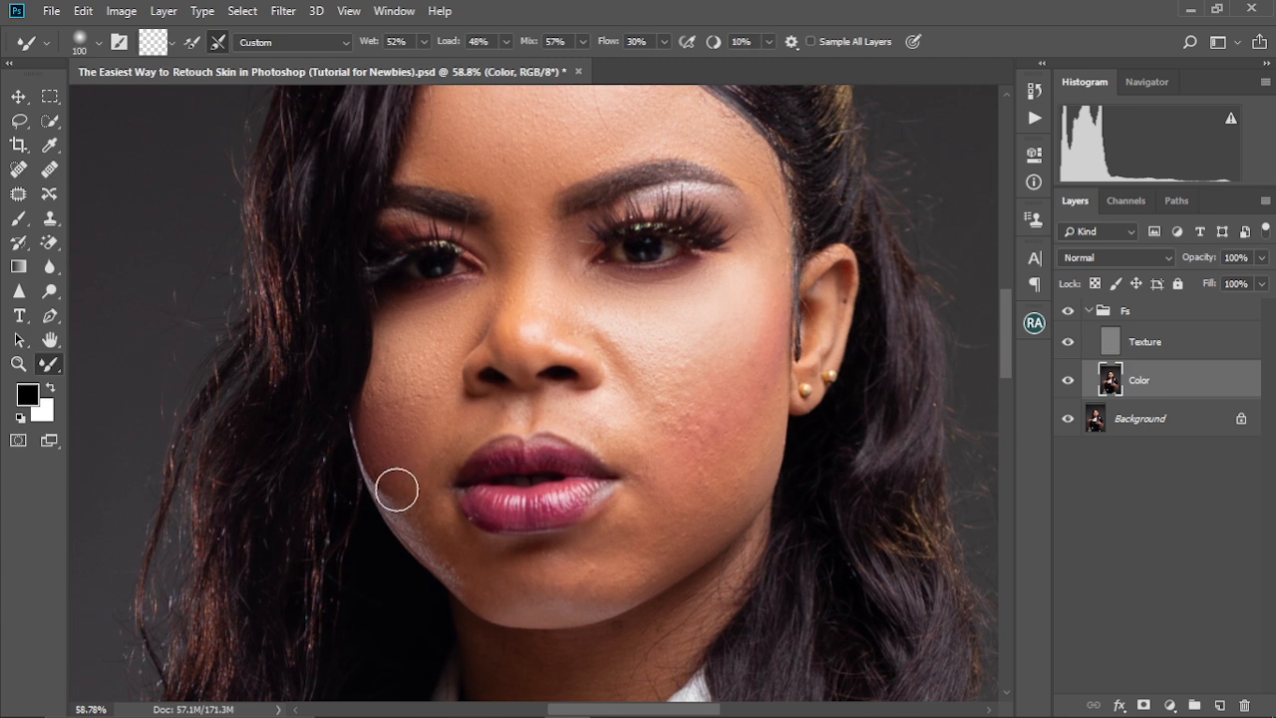
key(bracketright)
key(bracketright)
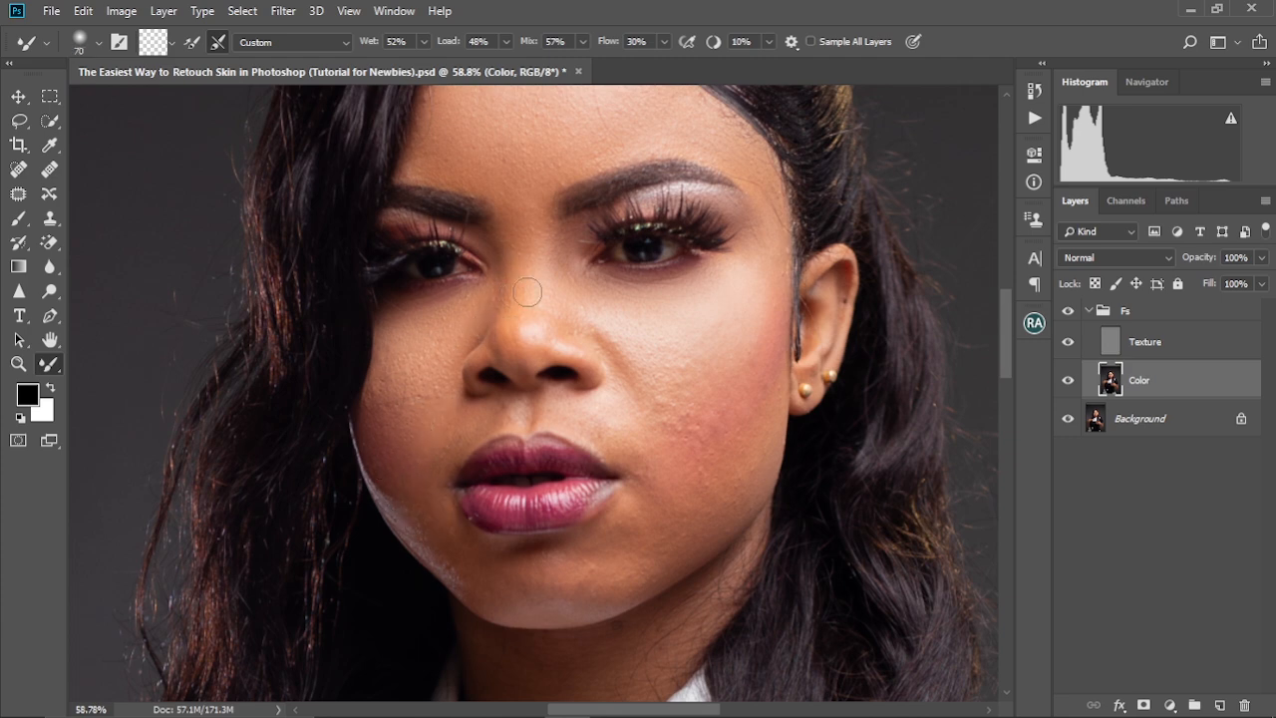
key(bracketright)
key(bracketright)
key(bracketright)
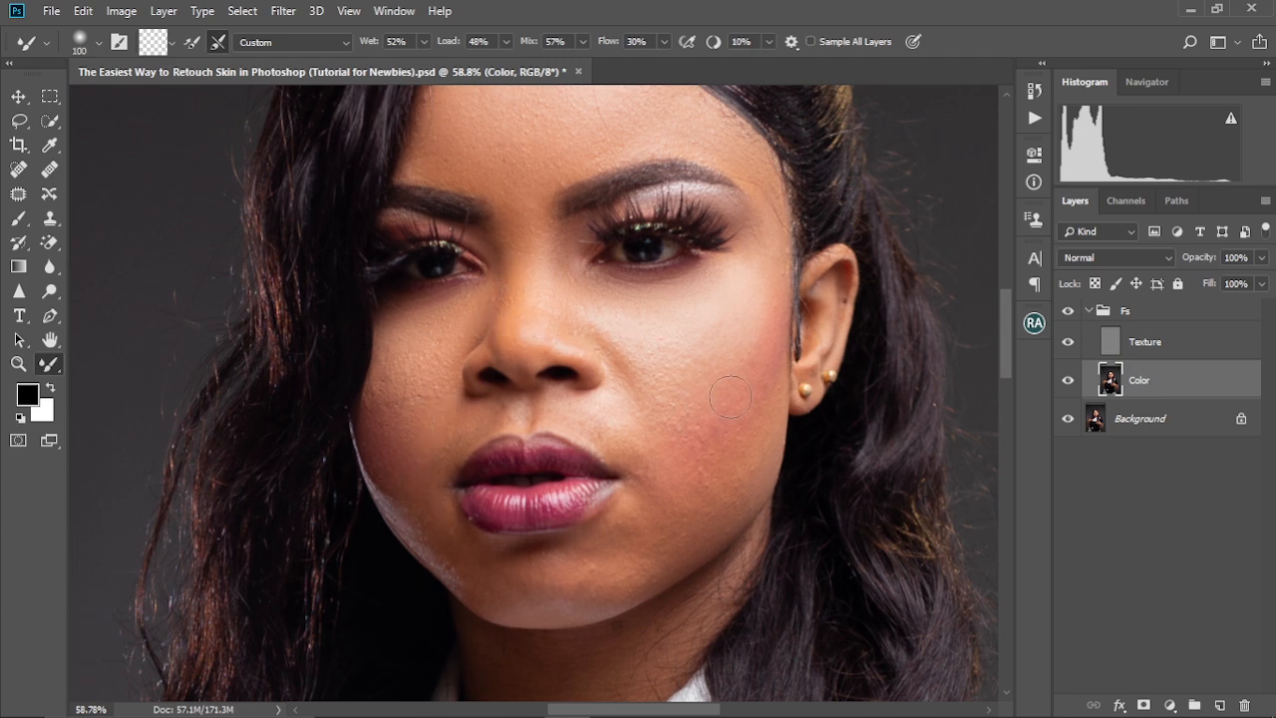
key(bracketleft)
key(bracketleft)
key(bracketleft)
key(bracketleft)
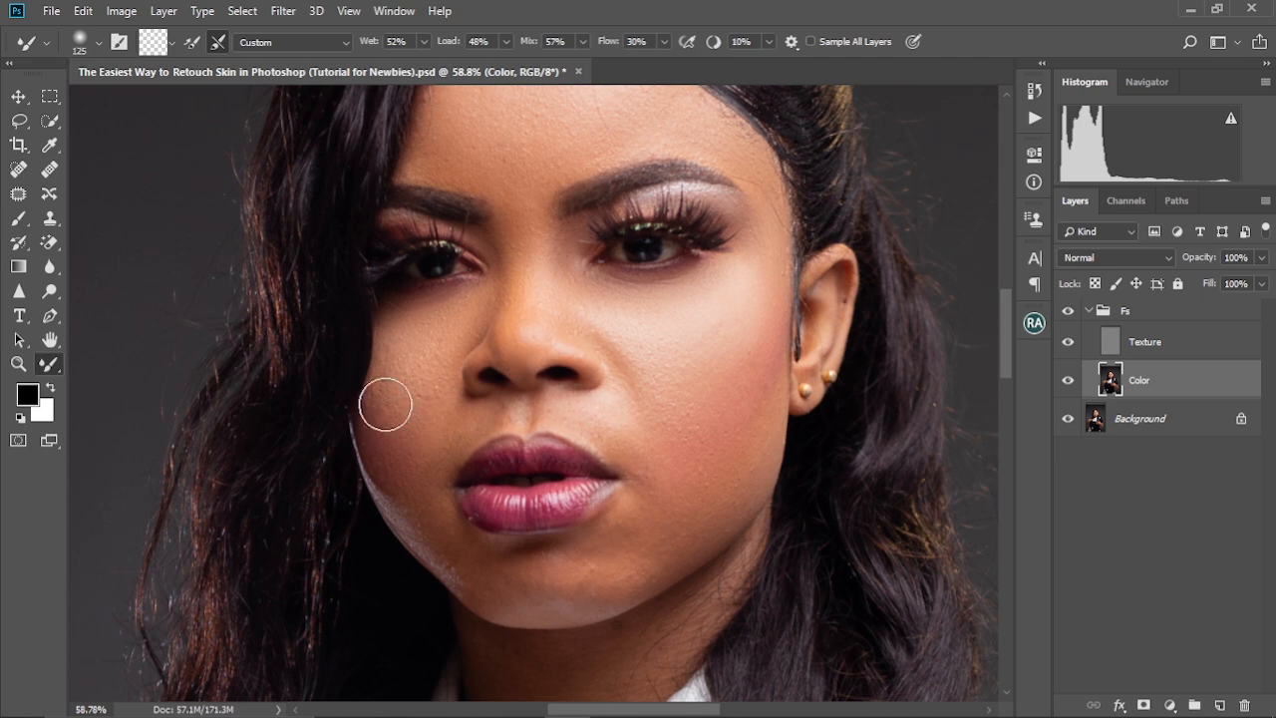
- Blend the skin tones on the nose, around the mouth and on the chin with Mixer Brush sizes from 70 to 100
key(bracketright)
key(bracketright)
scroll(540, 296, up, 1)
key(bracketright)
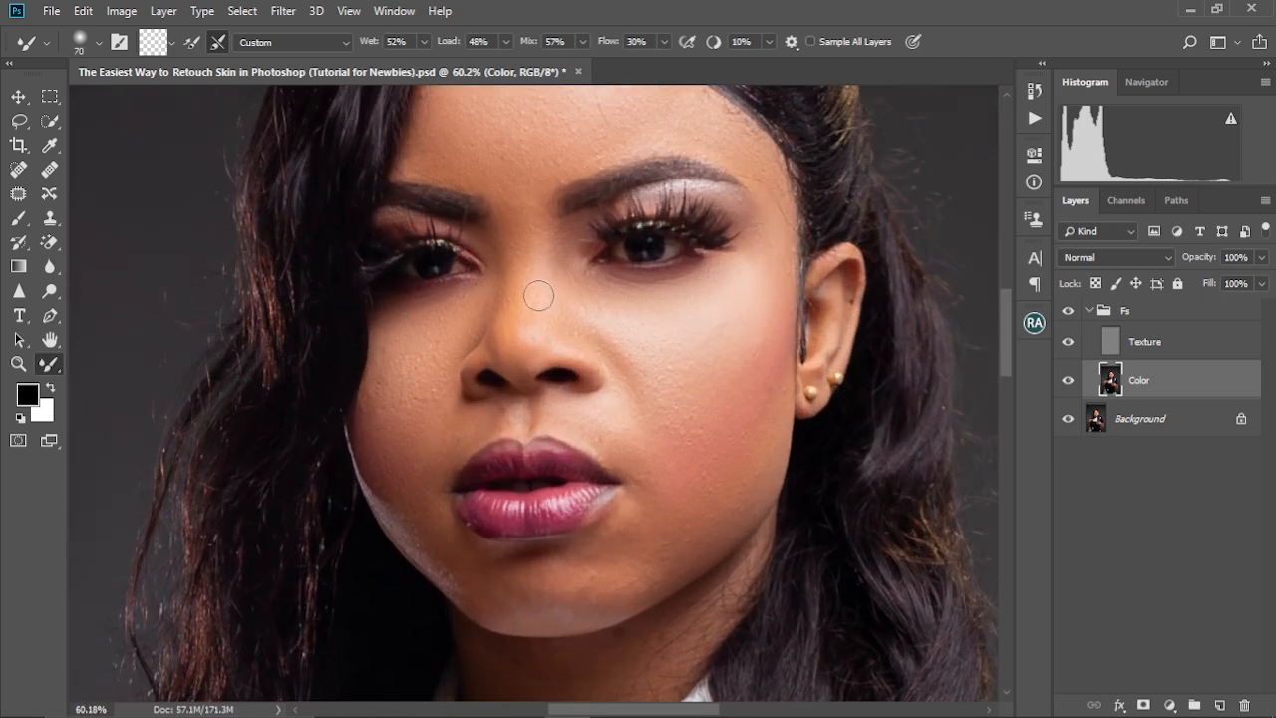
key(bracketleft)
key(bracketleft)
key(bracketleft)
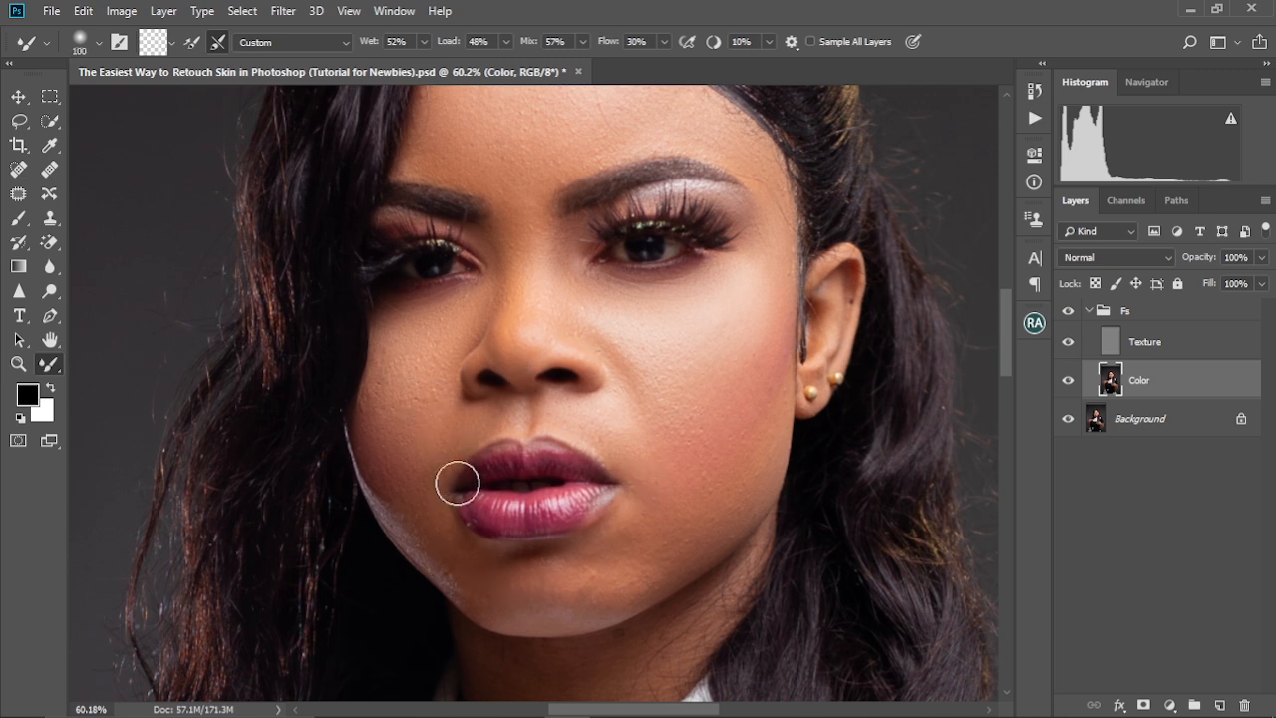
key(bracketright)
key(bracketright)
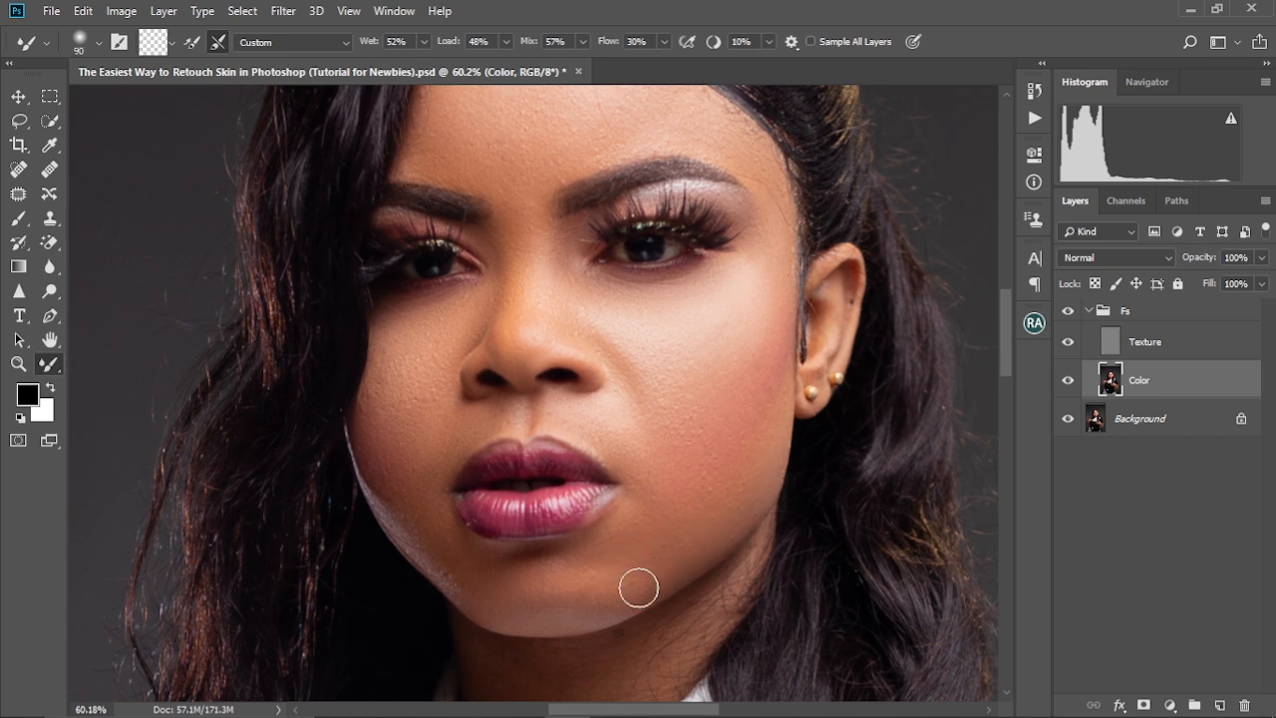
key(bracketright)
- Refine the tones along the hairline at the top of the forehead with the Mixer Brush at size 60
scroll(703, 416, up, 4)
key(bracketleft)
key(bracketleft)
key(bracketleft)
key(bracketleft)
key(bracketleft)
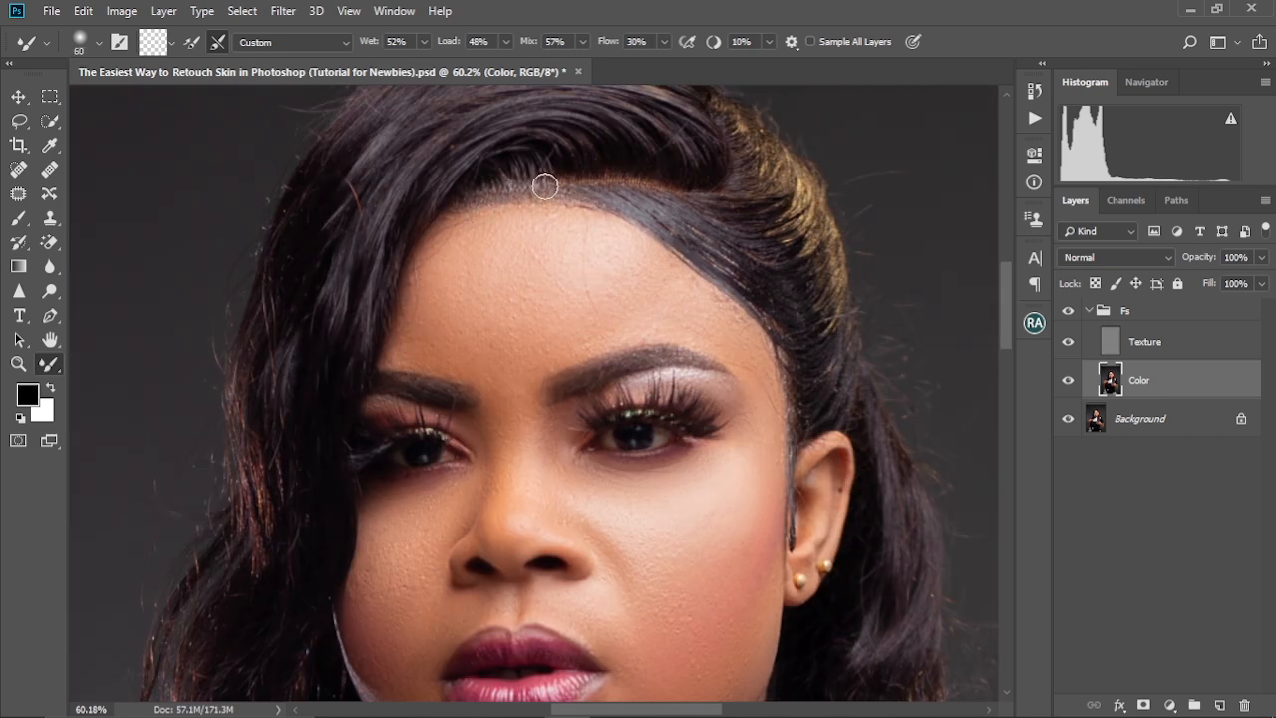
key(bracketright)
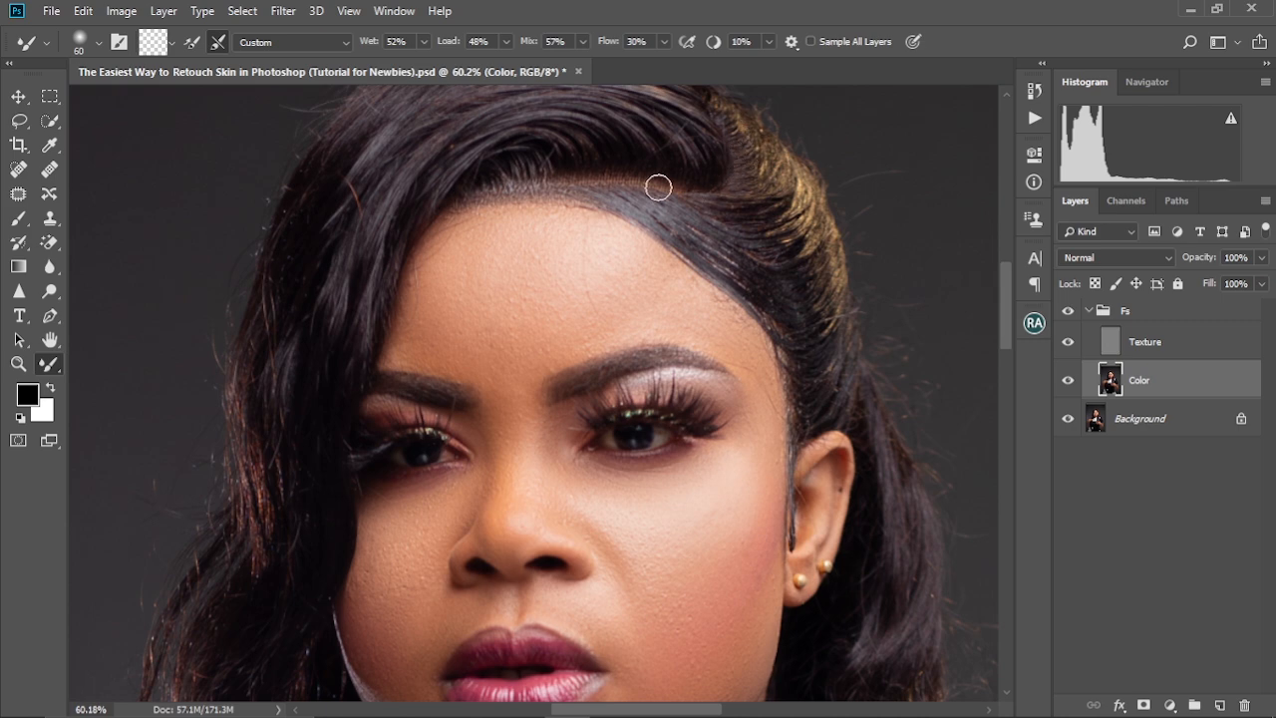
scroll(809, 352, down, 5)
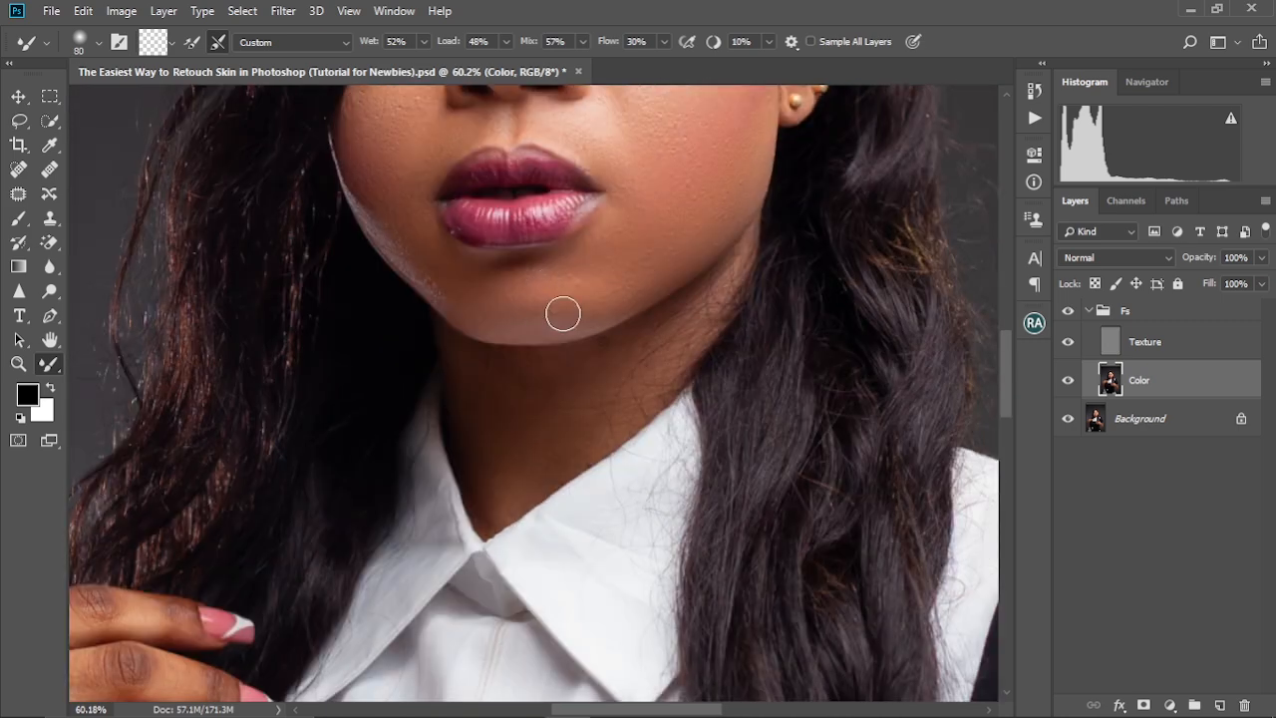
- Enlarge the Mixer Brush to size 100 for blending the skin around the chin and neck
key(bracketright)
key(bracketright)
key(bracketright)
key(bracketright)
key(bracketleft)
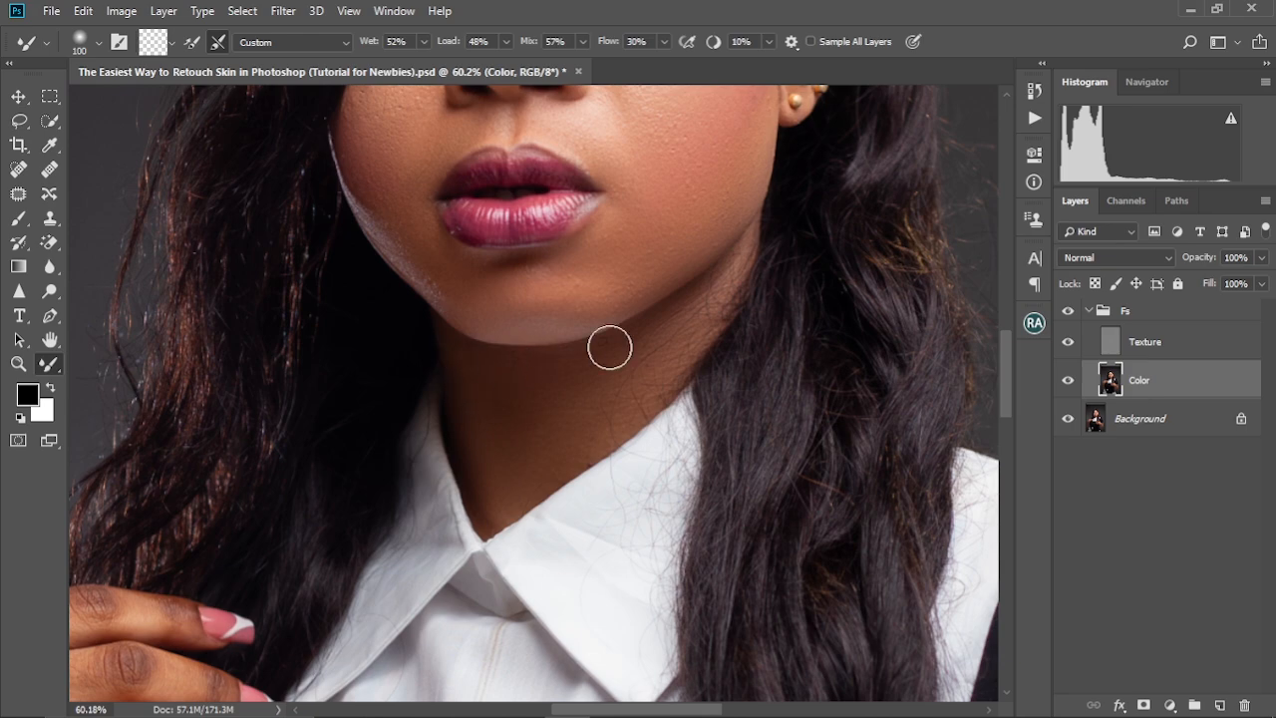
- Compare the face before and after the retouch by switching the Fs group's visibility off and on
scroll(604, 365, down, 6)
drag(619, 317, 603, 458)
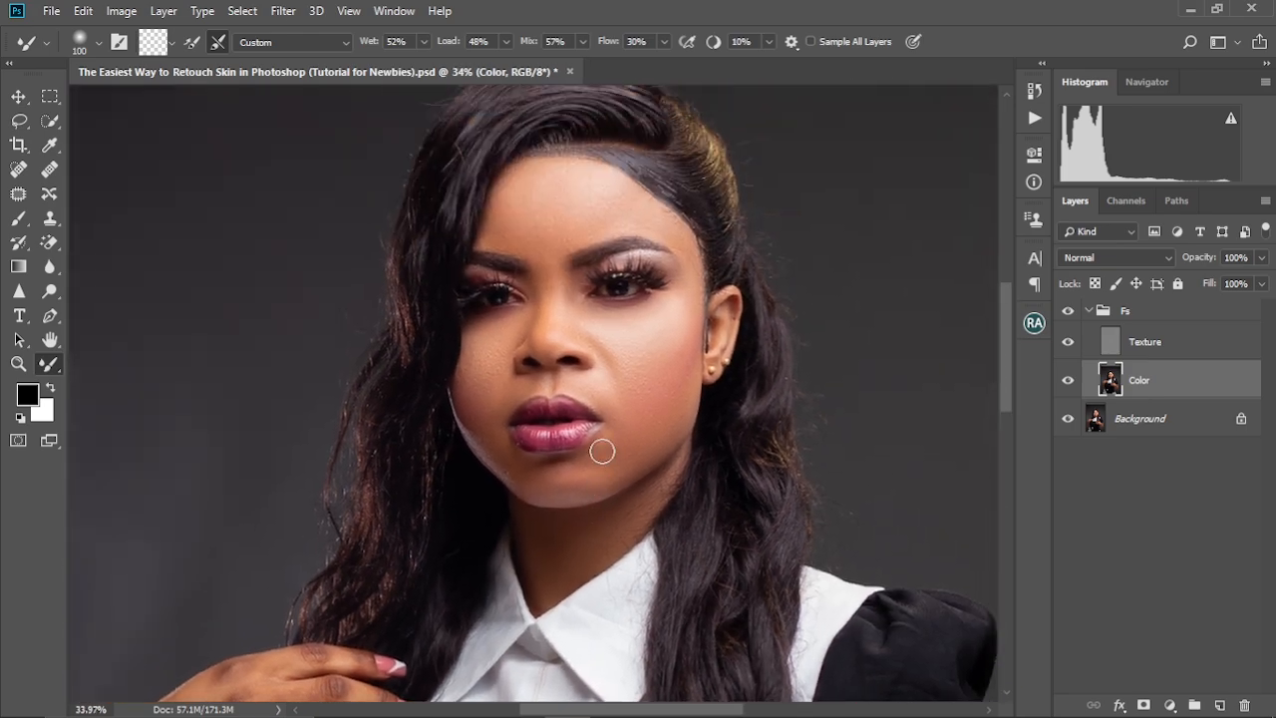
scroll(600, 449, up, 3)
scroll(600, 449, down, 2)
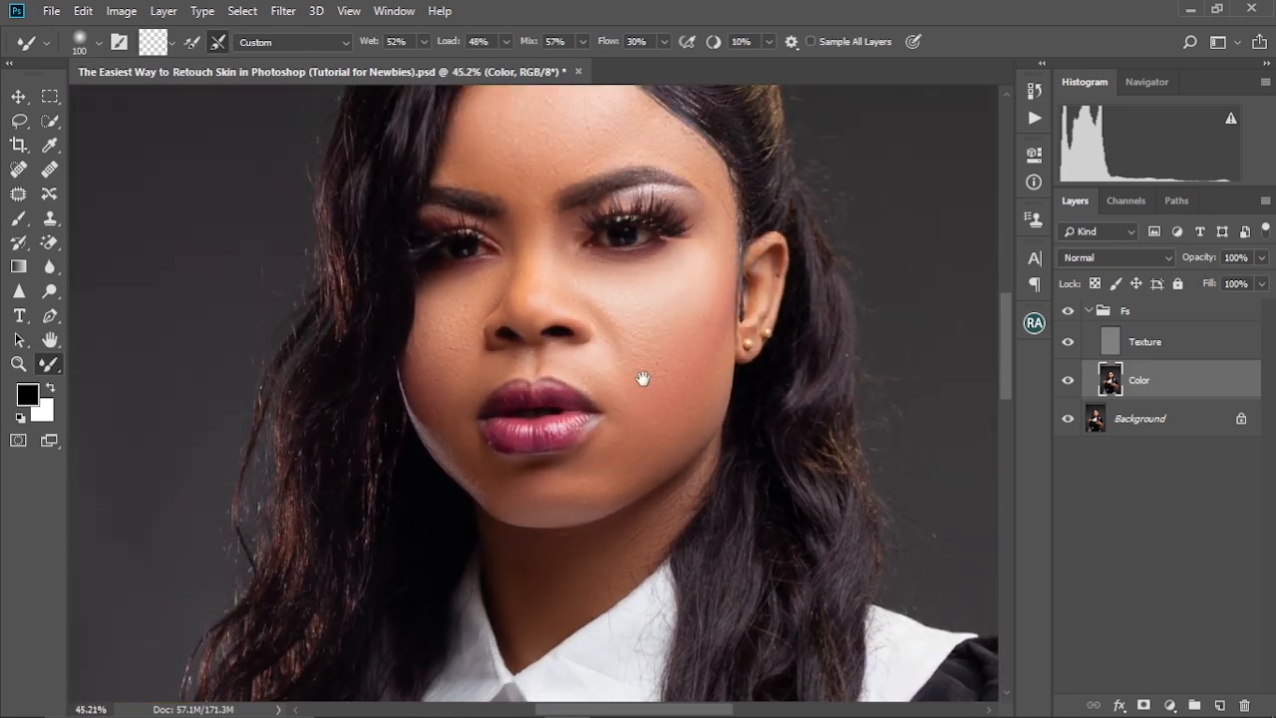
drag(644, 373, 638, 461)
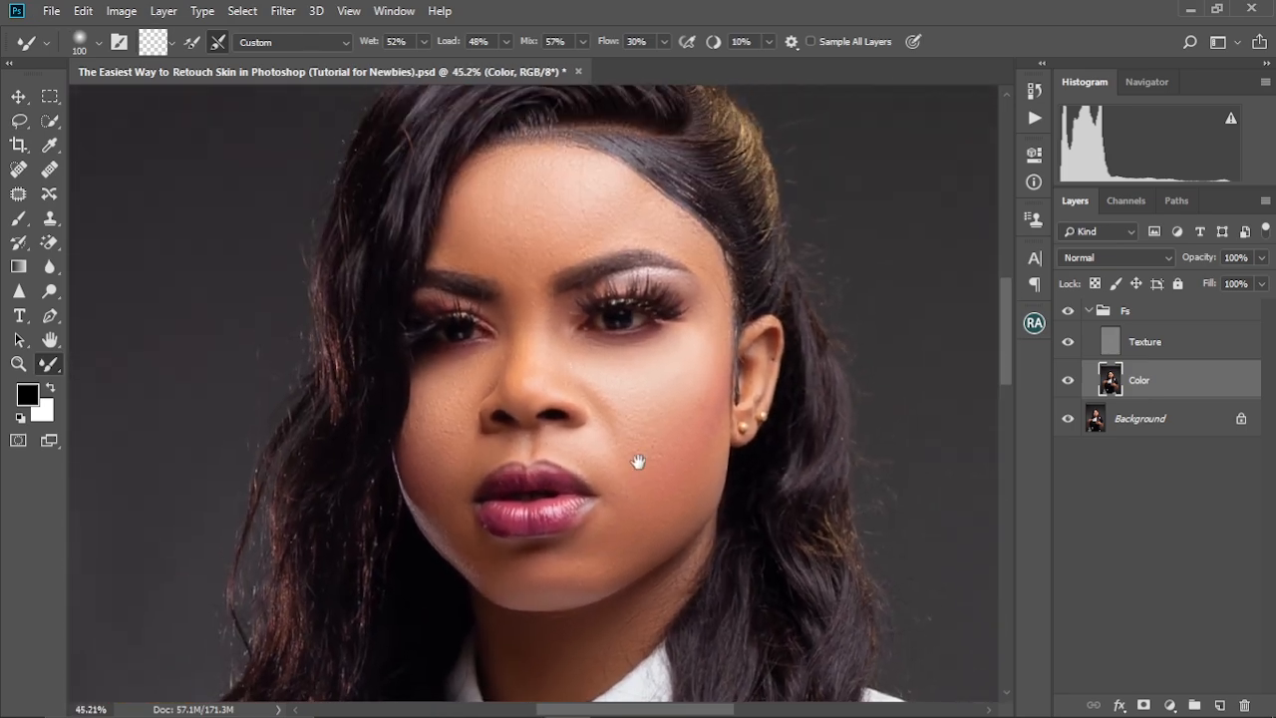
click(1068, 312)
click(1069, 312)
click(1070, 313)
click(1070, 313)
- Blend the skin tones beside the corner of the mouth with the Mixer Brush at size 90
scroll(538, 412, up, 3)
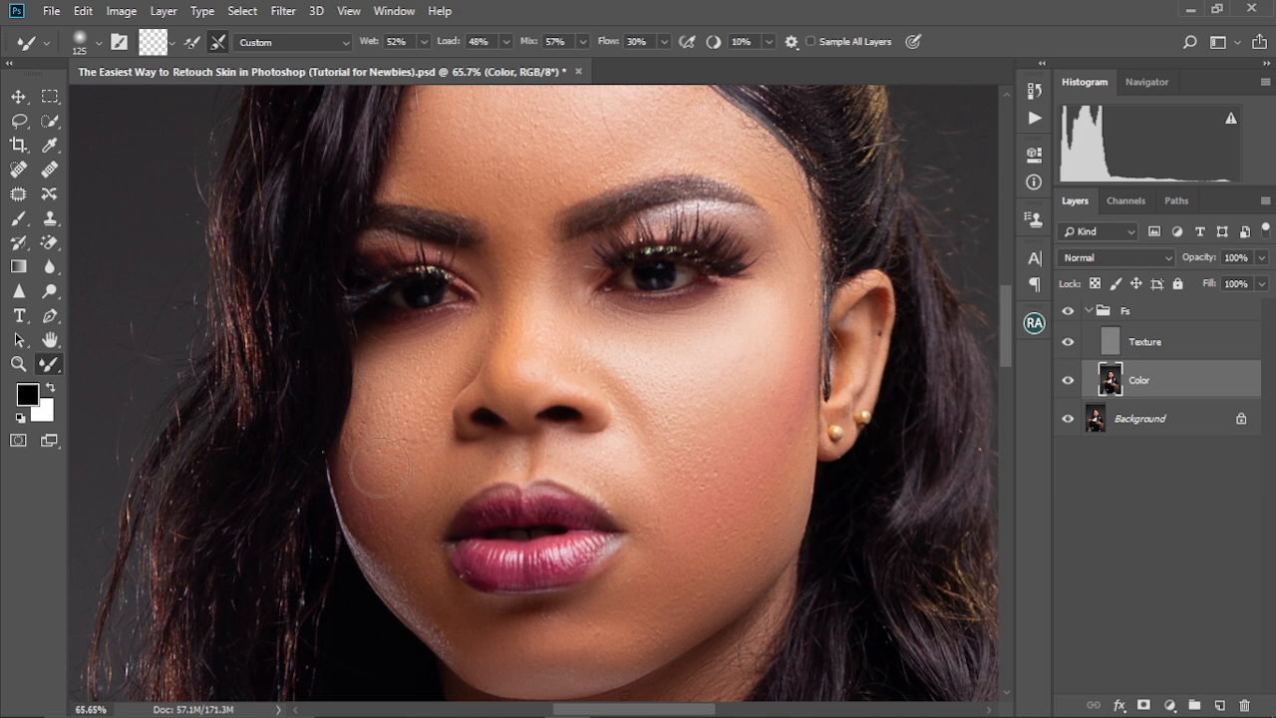
key(bracketleft)
key(bracketleft)
key(bracketleft)
key(bracketright)
drag(610, 518, 626, 543)
drag(622, 417, 626, 559)
drag(718, 420, 717, 440)
- On the Texture layer, heal the small bumps on the forehead beside the loose hair with the Spot Healing Brush at size 15
click(1146, 339)
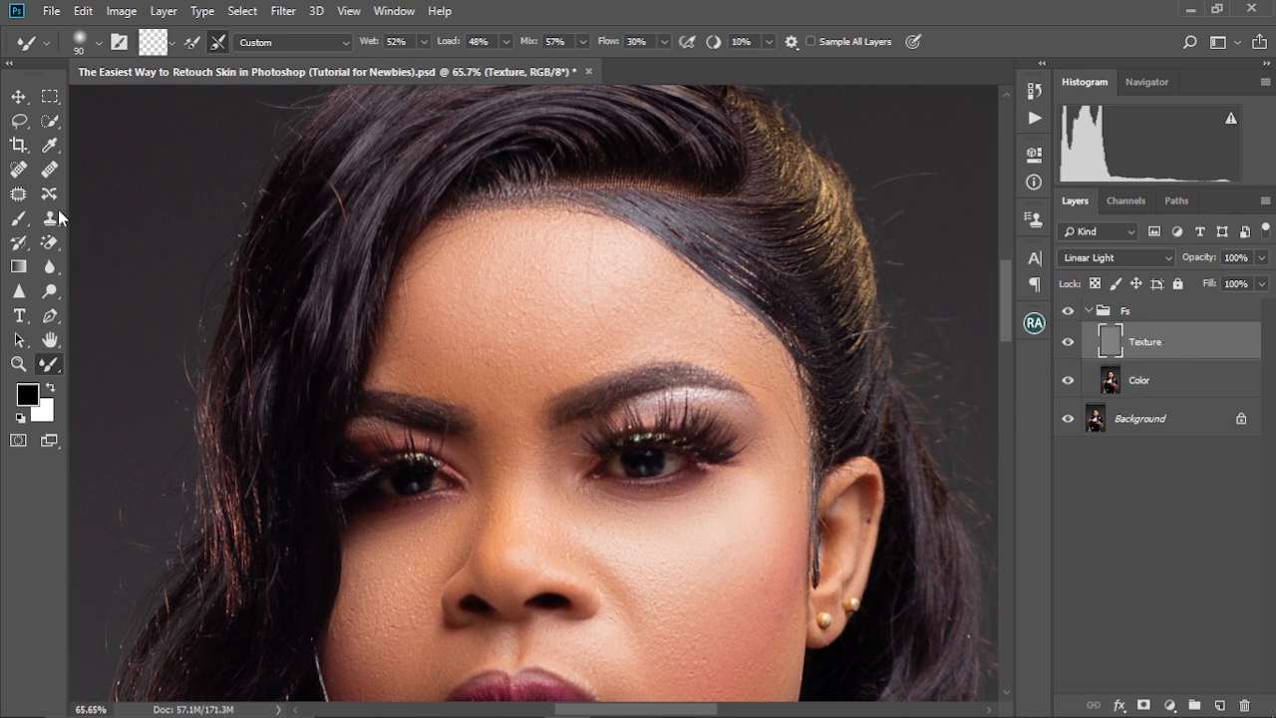
click(18, 170)
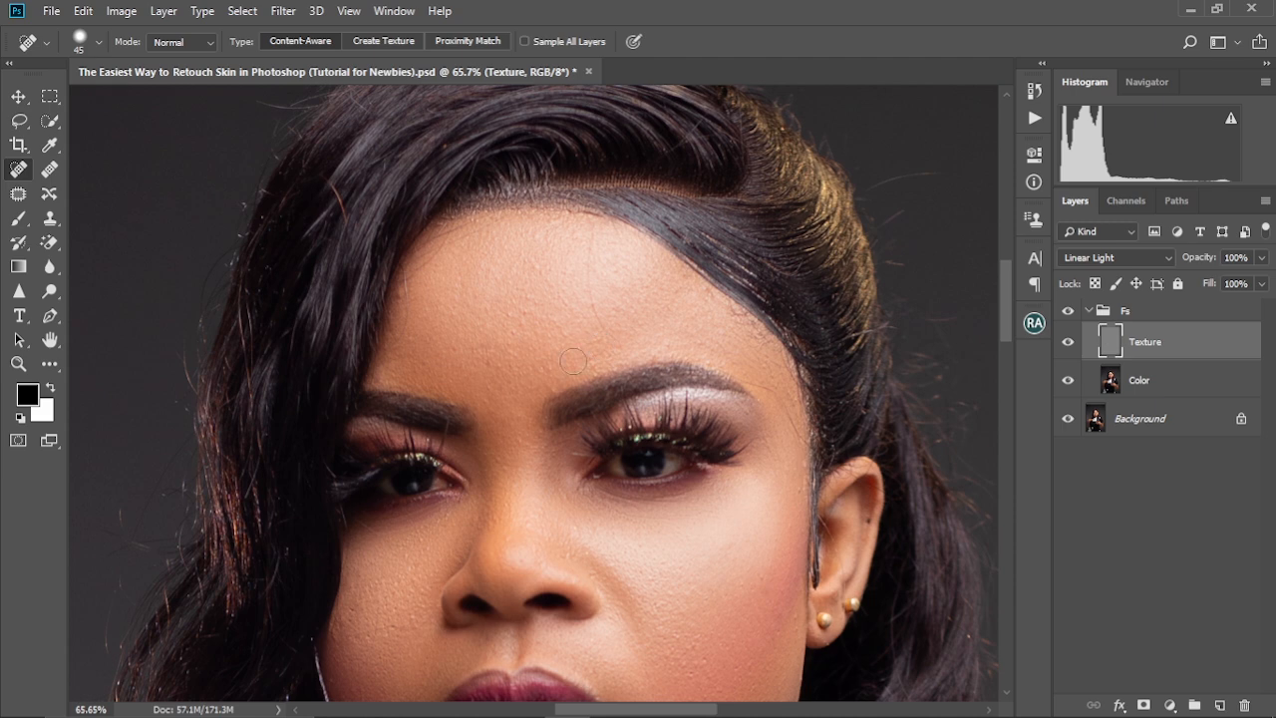
scroll(519, 327, up, 5)
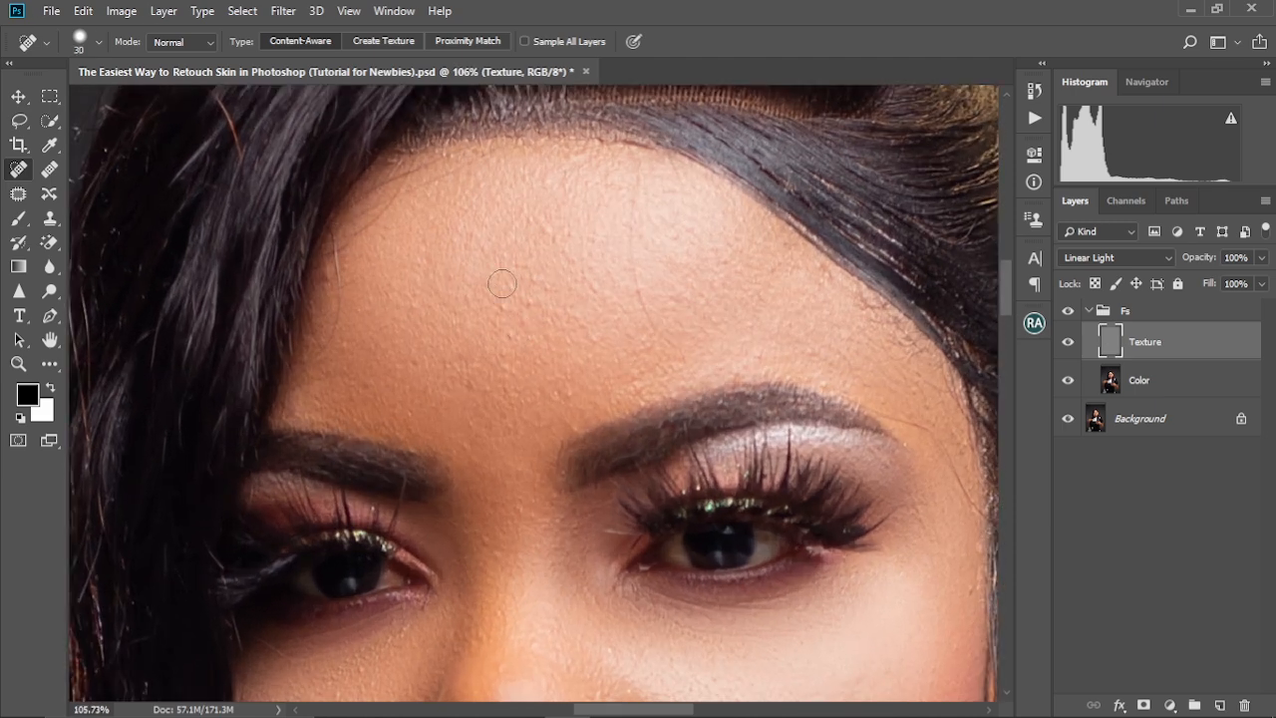
key(bracketleft)
key(bracketleft)
key(bracketleft)
mouse_move(415, 272)
mouse_down()
mouse_move(413, 289)
mouse_move(428, 267)
mouse_up()
mouse_move(338, 286)
mouse_down()
mouse_move(314, 361)
mouse_move(313, 306)
mouse_up()
mouse_move(335, 255)
mouse_down()
mouse_move(334, 240)
mouse_move(347, 286)
mouse_up()
drag(343, 288, 313, 338)
- Heal the bumps across the middle of the forehead with the Spot Healing Brush
mouse_move(473, 394)
mouse_down()
mouse_move(467, 377)
mouse_move(492, 383)
mouse_up()
mouse_move(538, 271)
mouse_down()
mouse_move(527, 303)
mouse_move(503, 313)
mouse_move(510, 347)
mouse_move(565, 396)
mouse_move(549, 387)
mouse_up()
drag(509, 327, 513, 343)
drag(588, 326, 598, 346)
drag(571, 289, 573, 305)
drag(547, 228, 544, 287)
- Heal the fine vertical line on the upper forehead and the bumps just above the arched eyebrow
drag(632, 195, 627, 243)
drag(626, 243, 648, 308)
mouse_move(647, 305)
mouse_down()
mouse_move(687, 360)
mouse_move(659, 337)
mouse_up()
click(638, 375)
mouse_move(632, 380)
mouse_down()
mouse_move(631, 402)
mouse_move(618, 390)
mouse_move(683, 387)
mouse_up()
click(658, 387)
drag(688, 363, 675, 370)
- Heal the rough texture spots on the cheek beside the long loose hair with the Spot Healing Brush at size 15
scroll(585, 371, down, 3)
drag(526, 496, 573, 280)
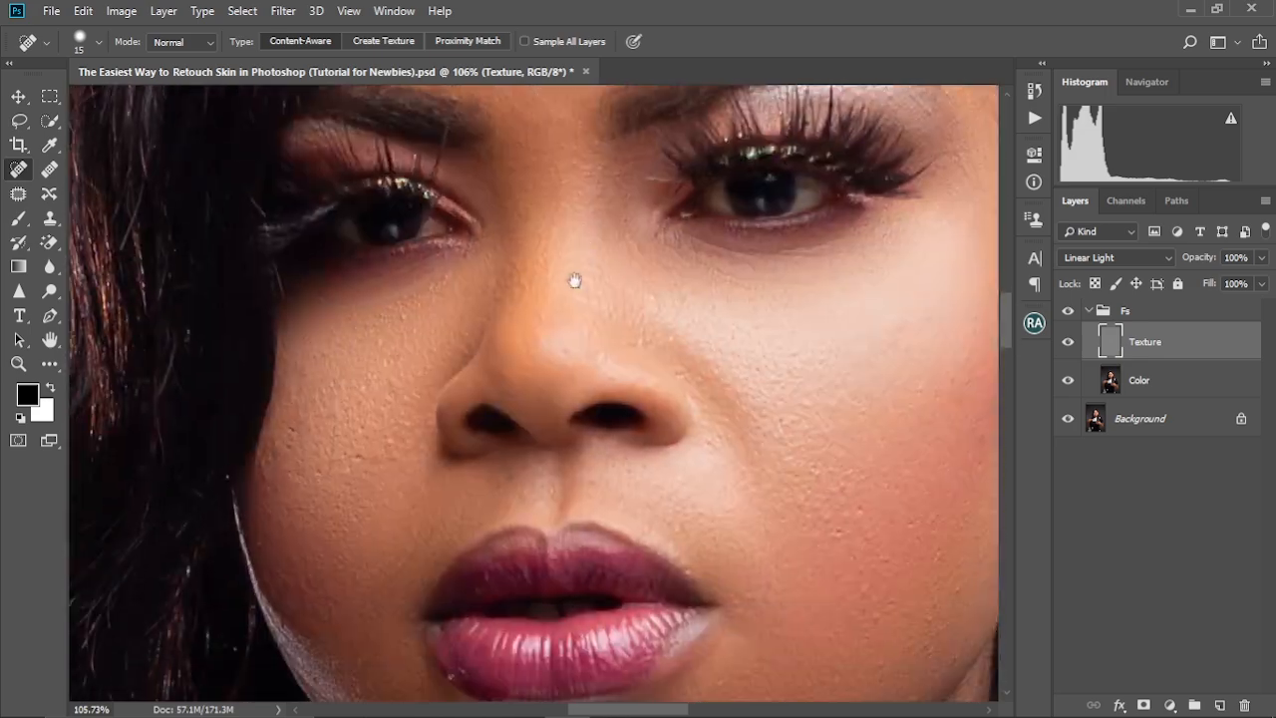
mouse_move(330, 438)
mouse_down()
mouse_move(326, 469)
mouse_move(278, 473)
mouse_move(267, 451)
mouse_up()
drag(271, 437, 271, 414)
drag(286, 348, 285, 319)
drag(415, 406, 415, 385)
drag(385, 435, 387, 454)
- Examine the skin texture on the forehead, nose and cheeks from near and far for remaining blemishes
scroll(583, 489, down, 5)
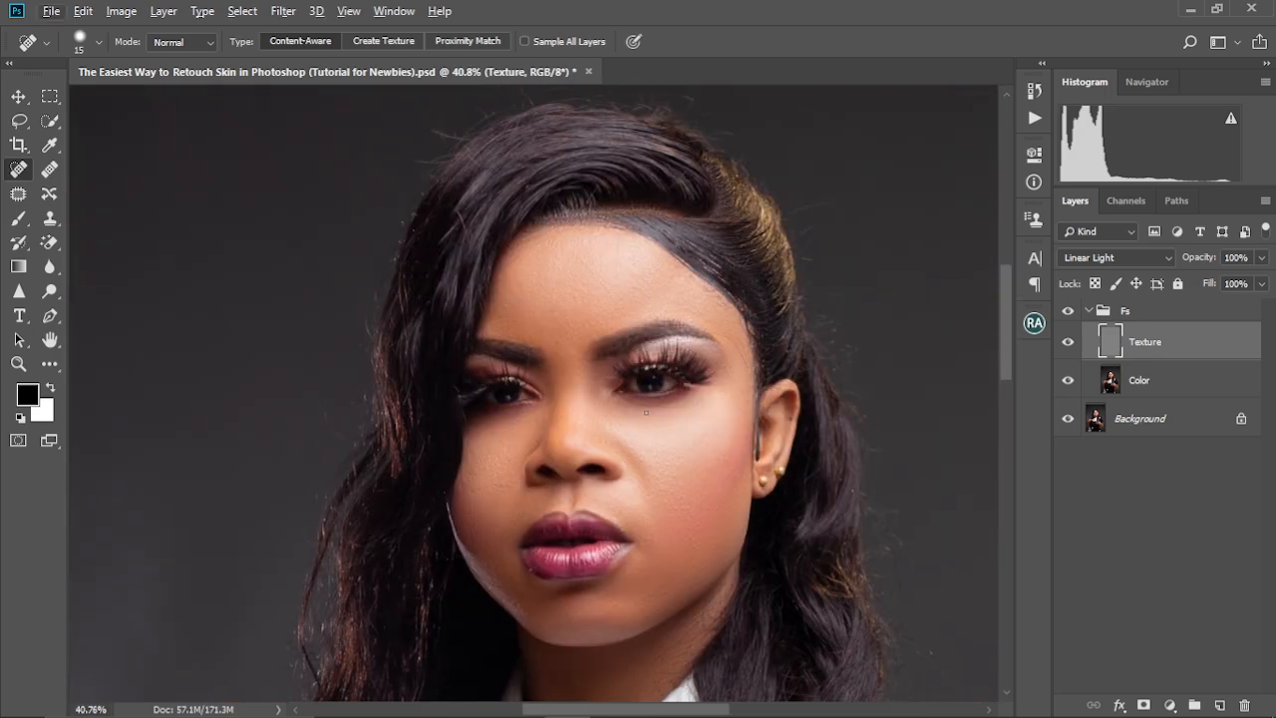
scroll(646, 411, up, 2)
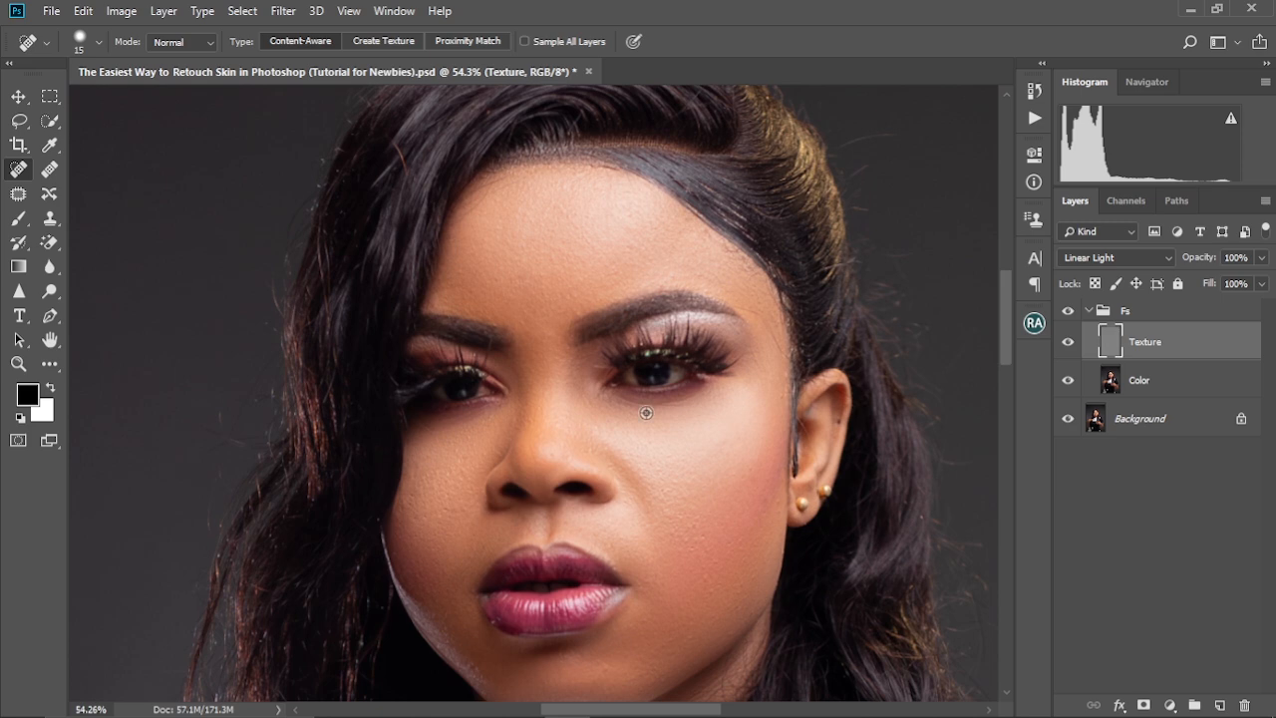
scroll(646, 412, up, 2)
scroll(646, 412, down, 4)
scroll(645, 412, up, 2)
drag(643, 444, 643, 430)
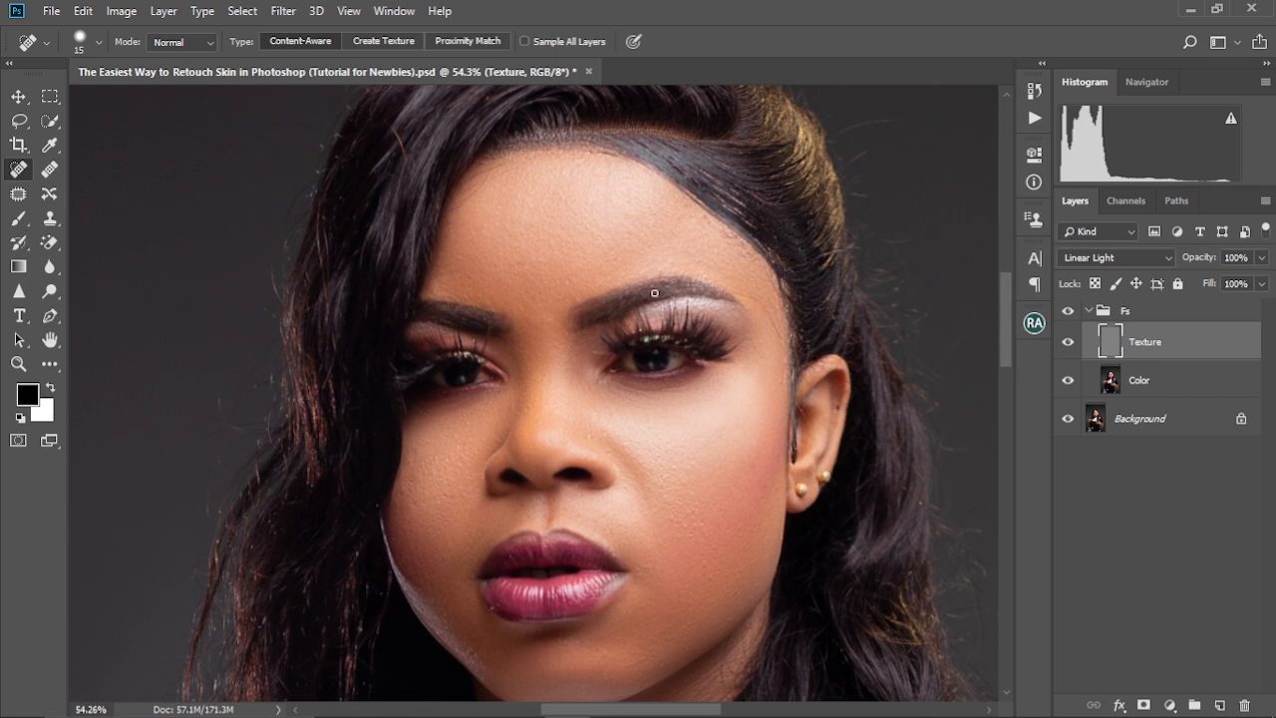
scroll(655, 312, down, 4)
scroll(650, 348, up, 3)
scroll(643, 399, down, 2)
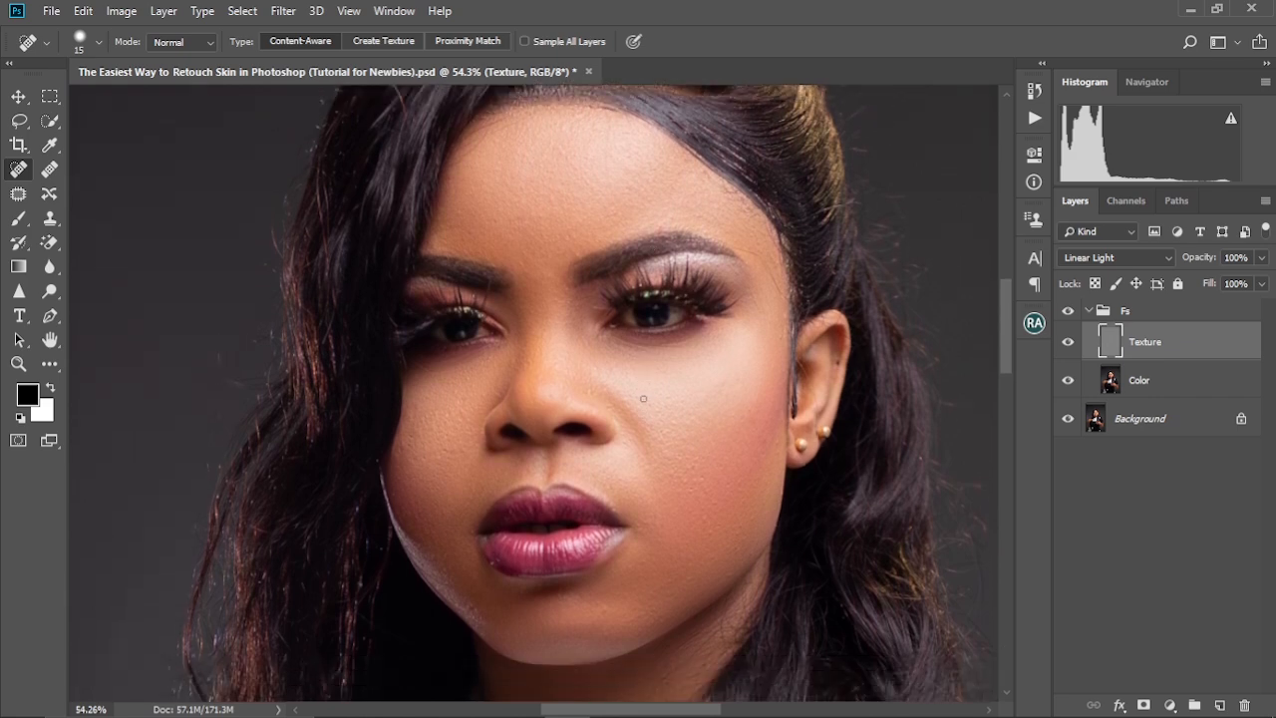
scroll(643, 399, up, 2)
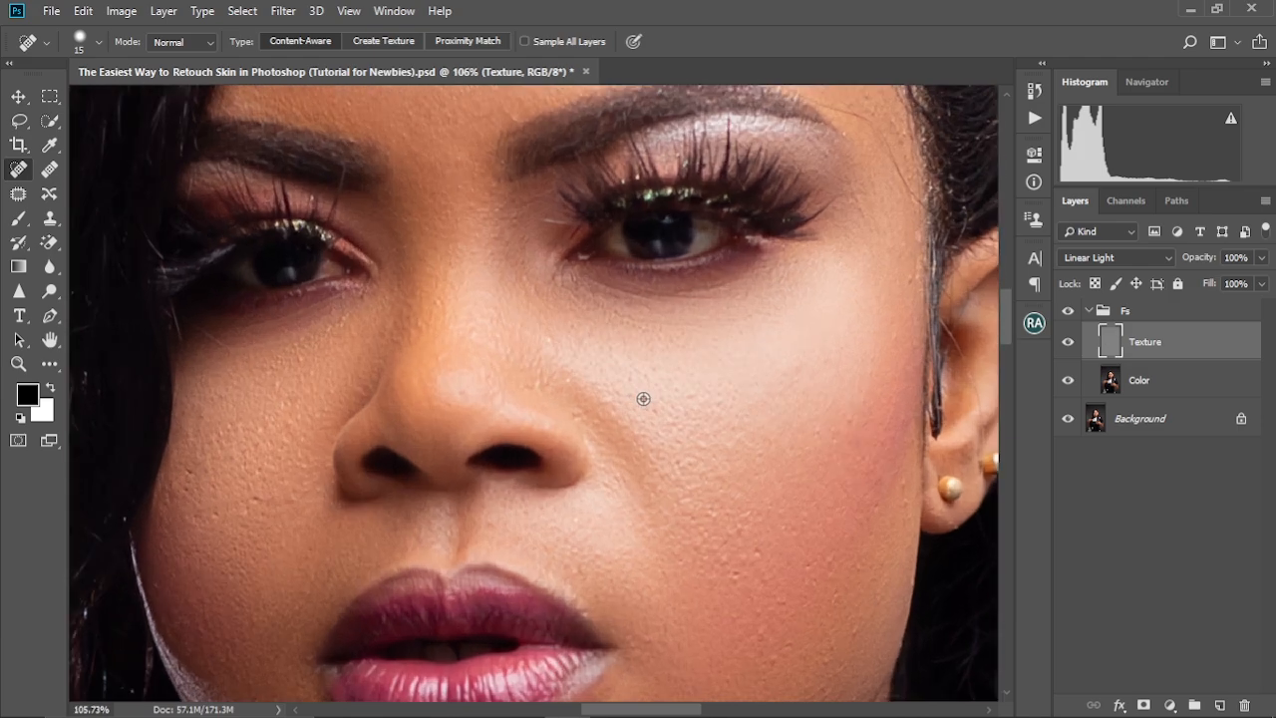
scroll(643, 399, down, 2)
scroll(647, 400, up, 2)
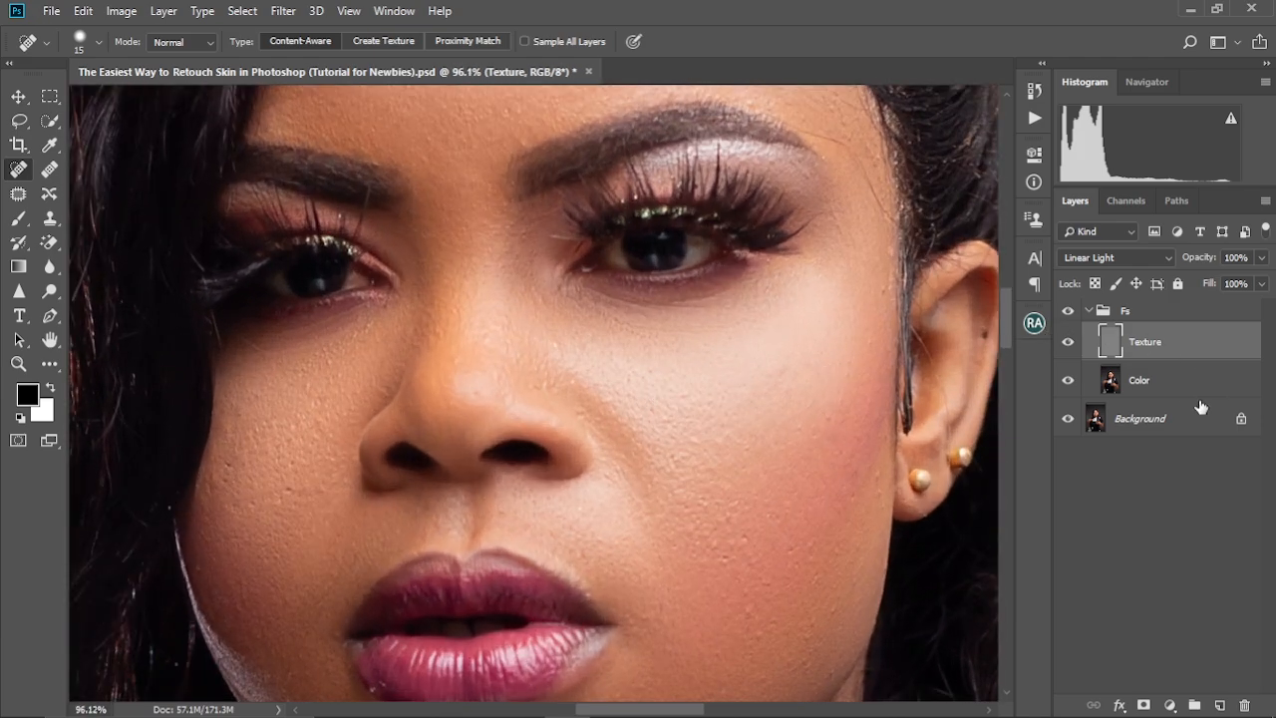
- Make the Color layer active again and fit the whole portrait in view
click(1170, 380)
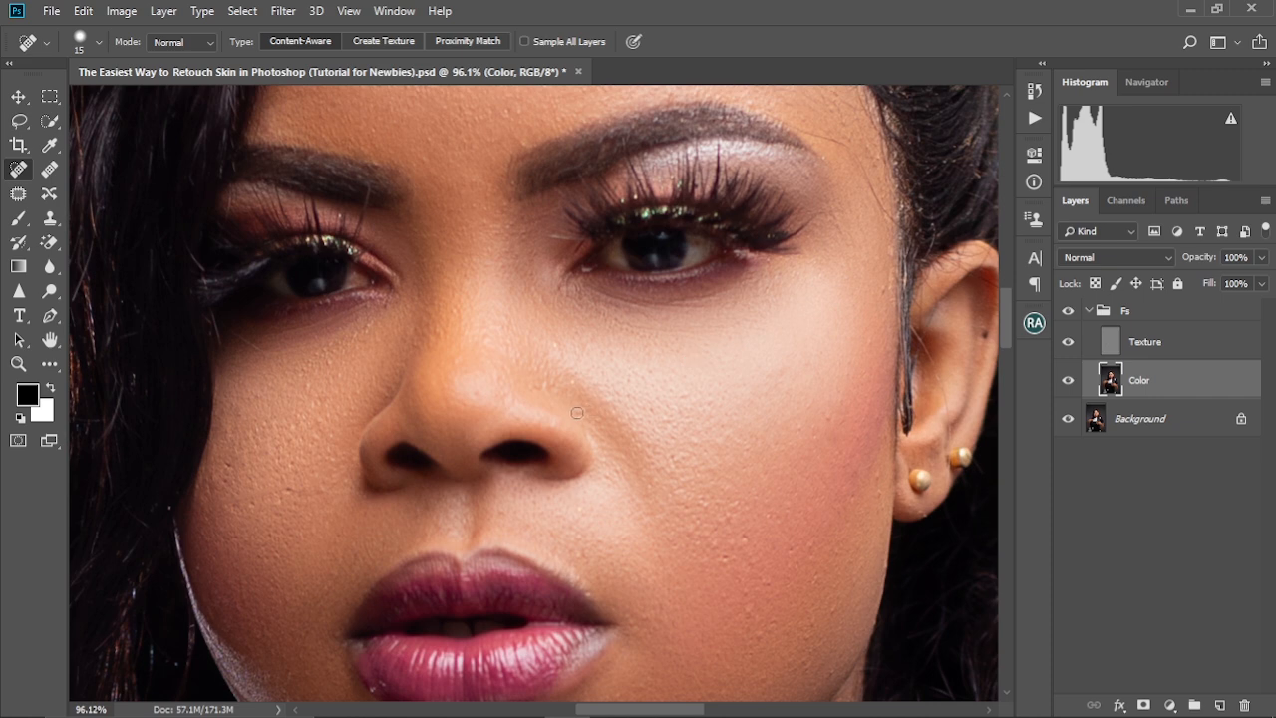
key(ctrl+0)
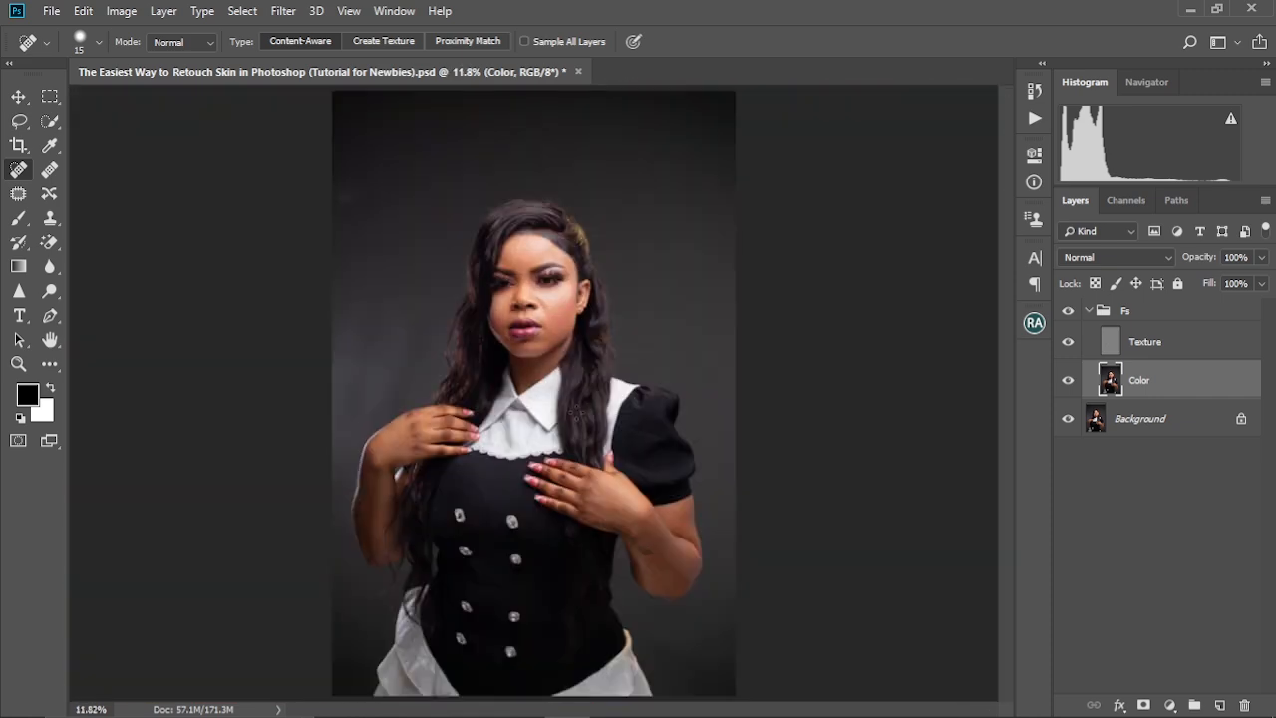